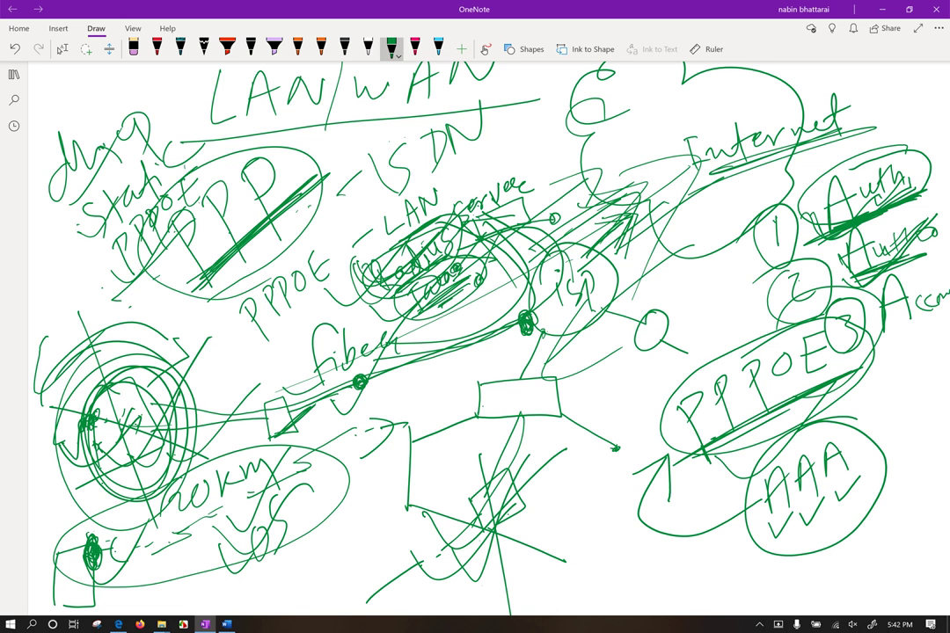
Draw freehand green ink loops around the PPPOE label and across the network diagram, and minimize the notebook
key("Escape")
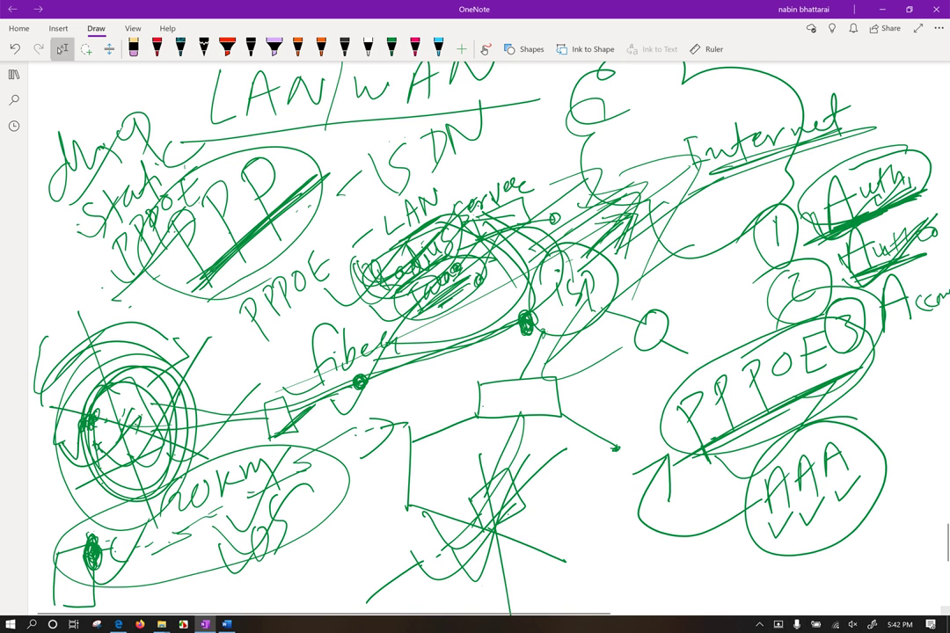
scroll(783, 233, "down", 1)
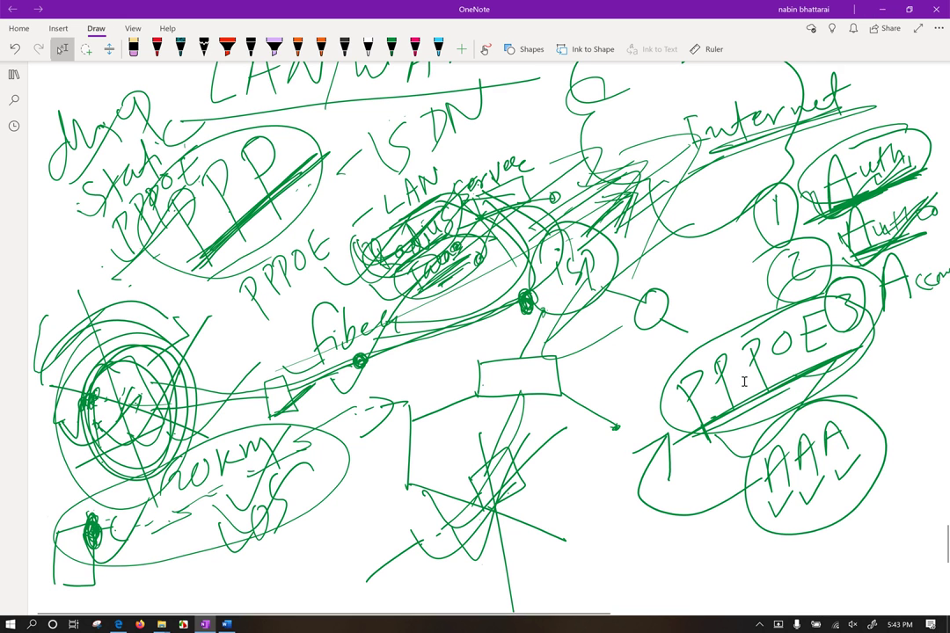
left_click(392, 48)
mouse_move(198, 330)
left_mouse_down()
mouse_move(370, 132)
mouse_move(616, 220)
mouse_move(687, 351)
mouse_move(264, 264)
left_mouse_up()
left_click_drag(704, 303, 414, 387)
left_click(62, 49)
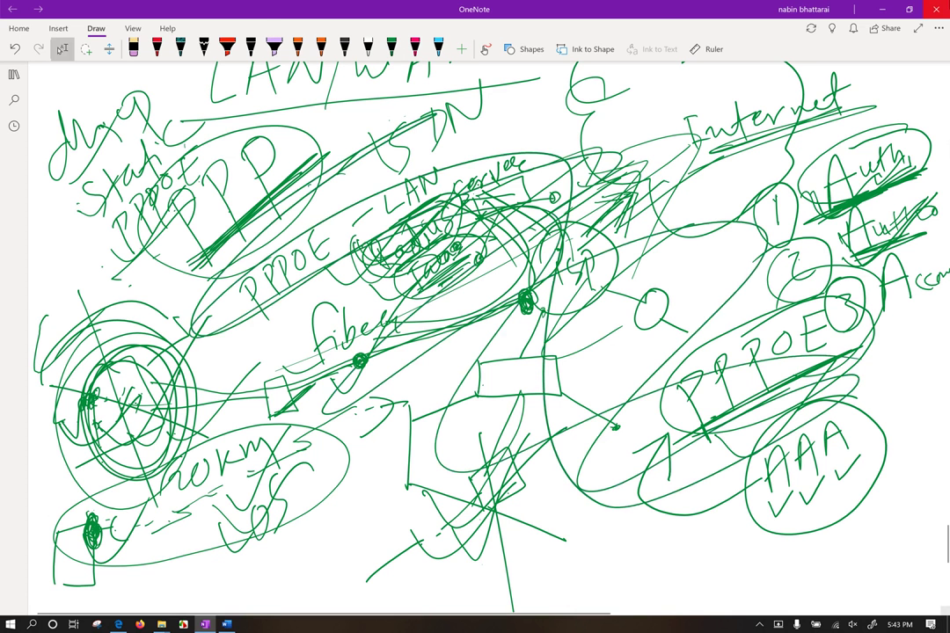
left_click(881, 9)
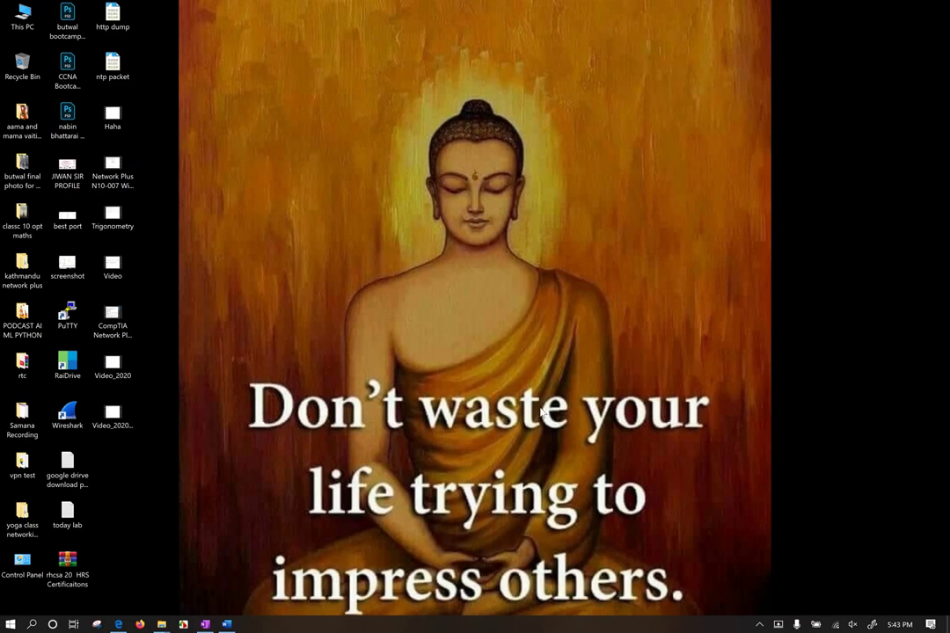
Open NCPA.CPL and maximize the Network Connections window to view the network adapters
key("super")
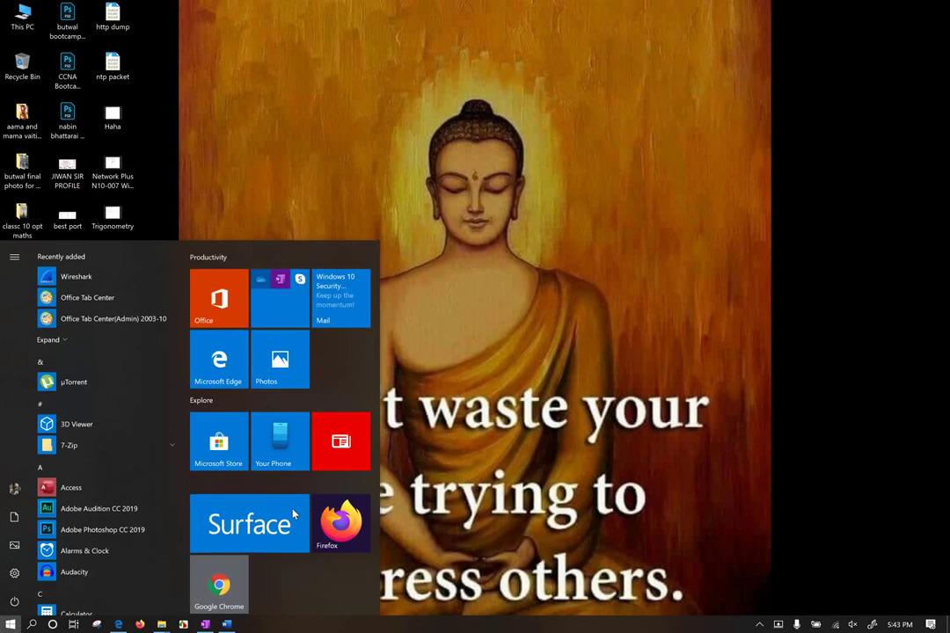
key("super")
key("super")
type("NCPA")
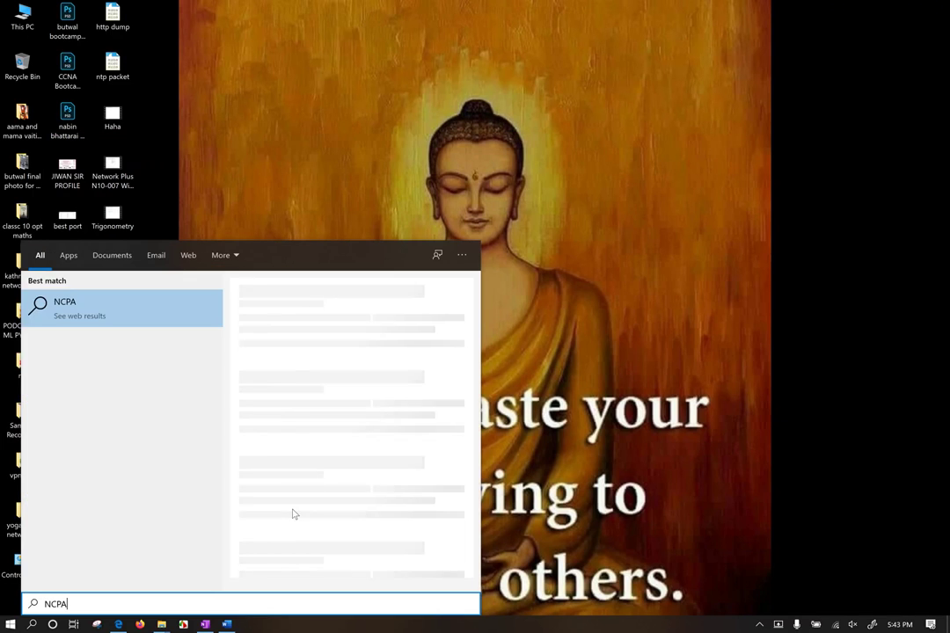
type(".CPL")
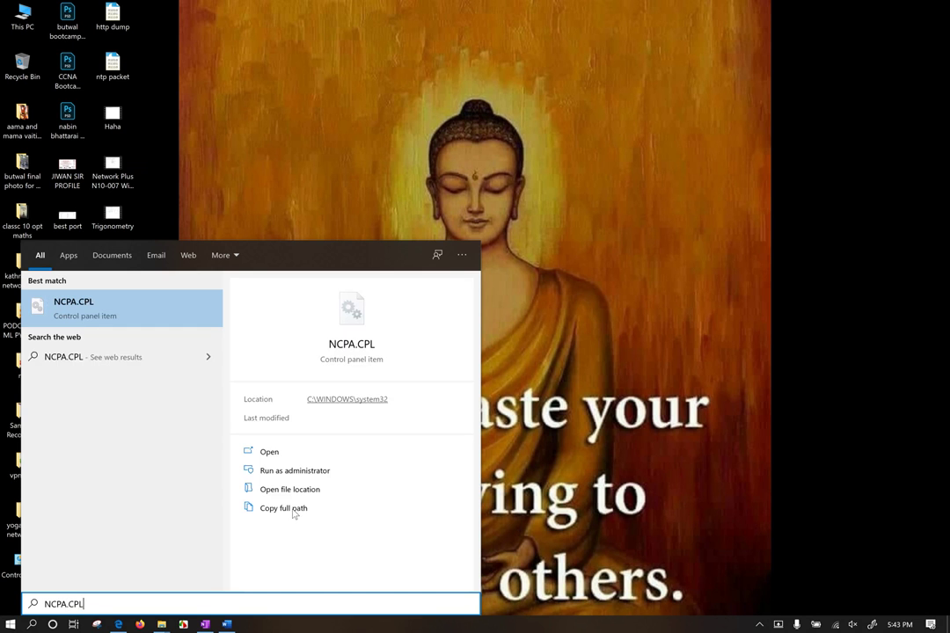
left_click(124, 316)
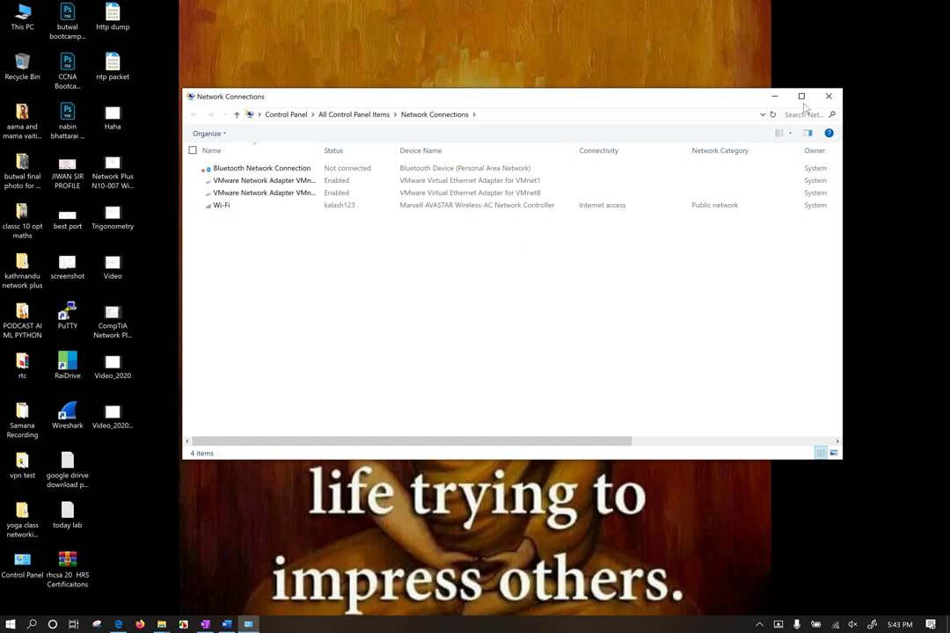
left_click(803, 98)
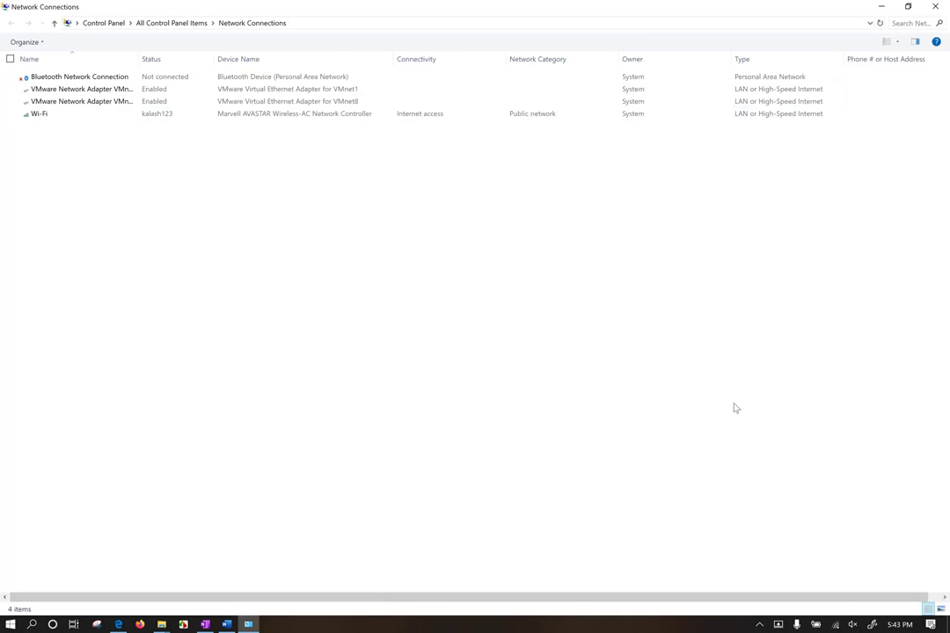
left_click(835, 625)
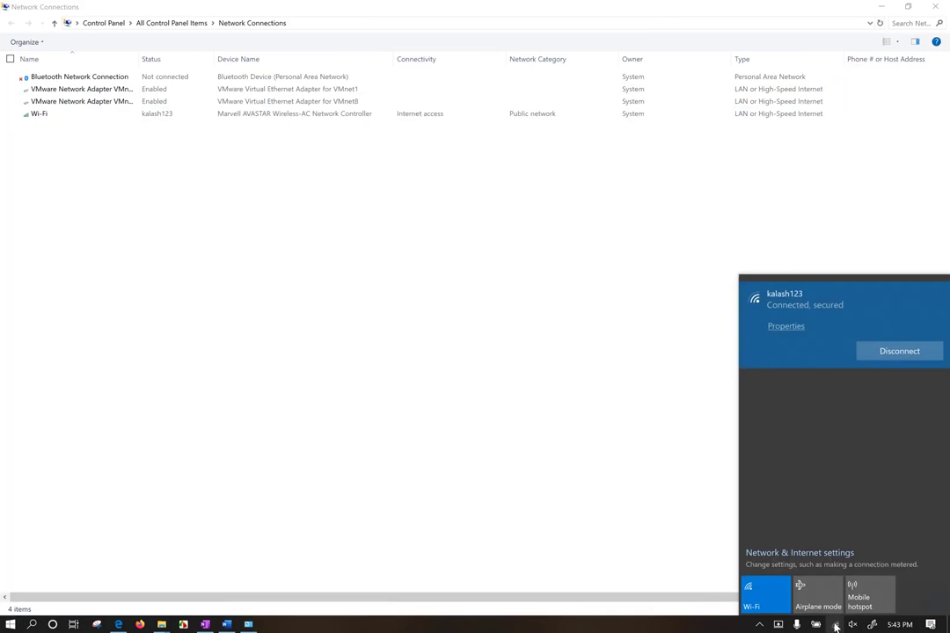
right_click(835, 625)
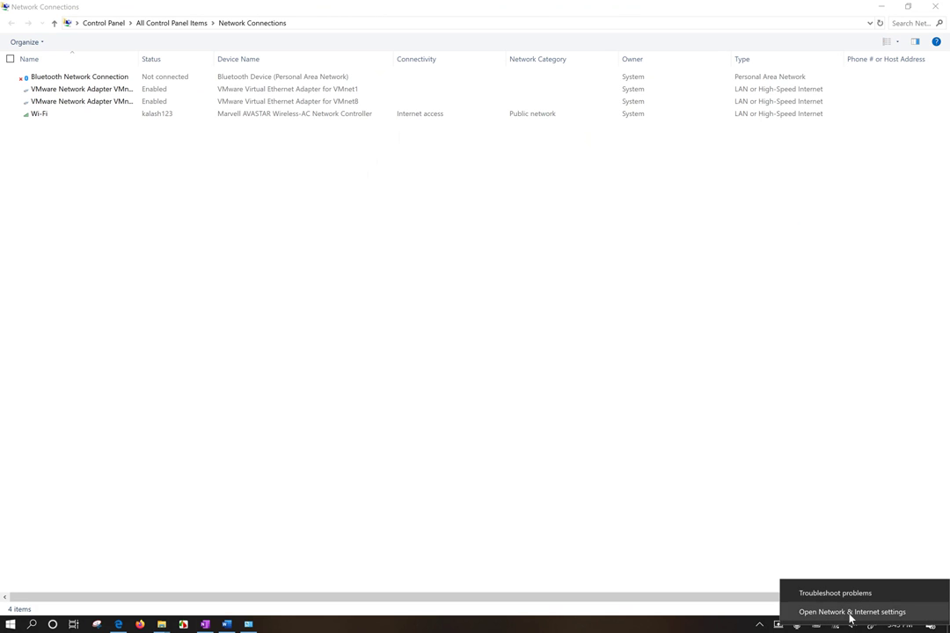
left_click(850, 616)
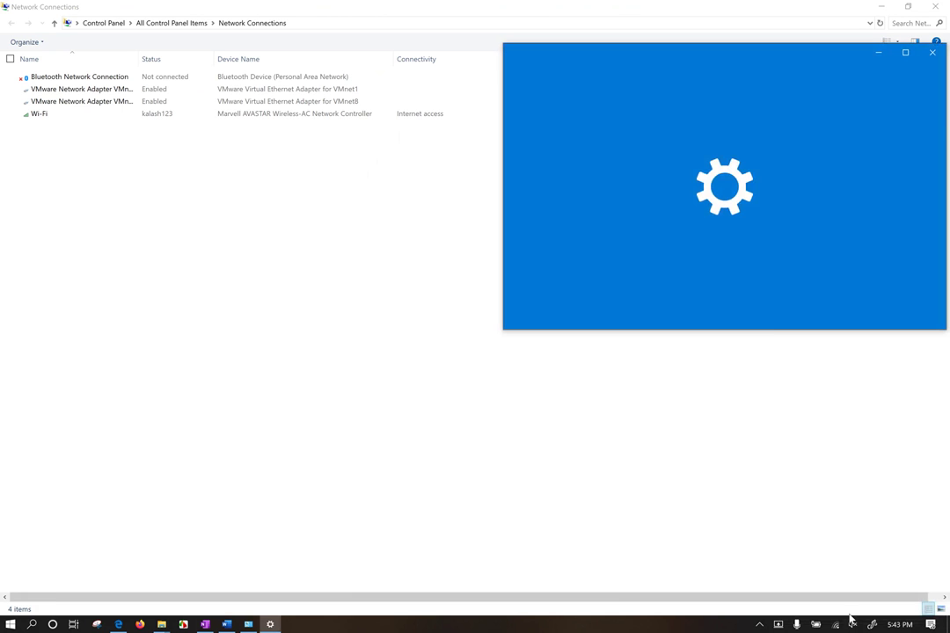
left_click(935, 7)
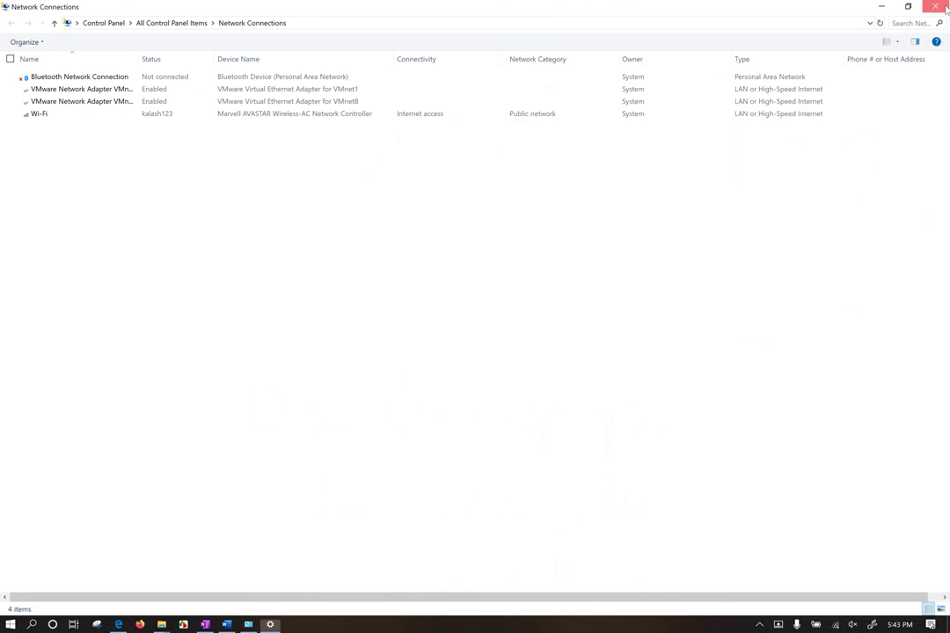
left_click(934, 54)
Open Control Panel and display all its items as large icons
key("super")
key("Escape")
key("super")
type("CONTROL")
key("Return")
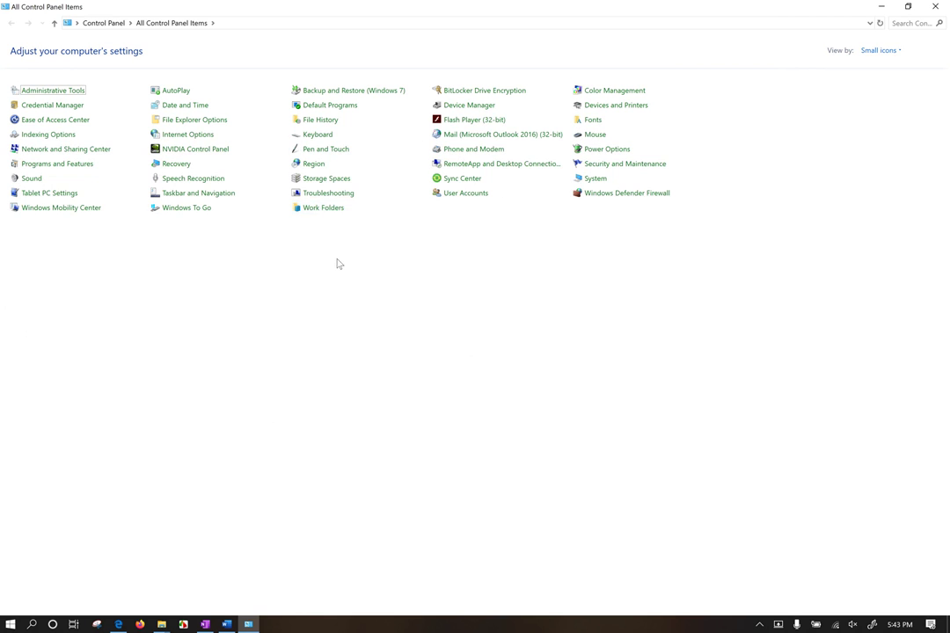
left_click(879, 51)
left_click(876, 74)
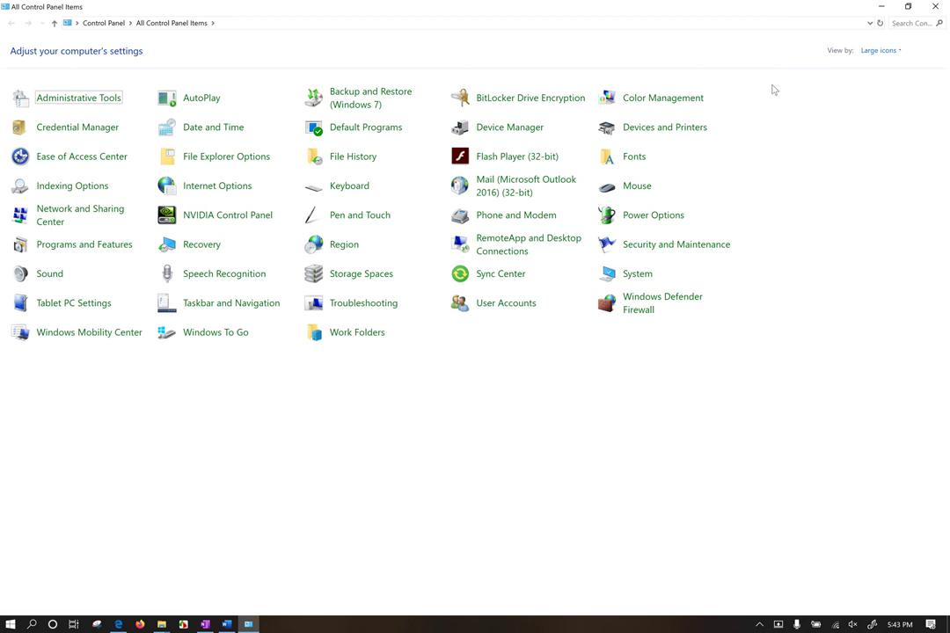
Open the desktop's display settings and set the size of text, apps and other items to 300%
left_click(876, 8)
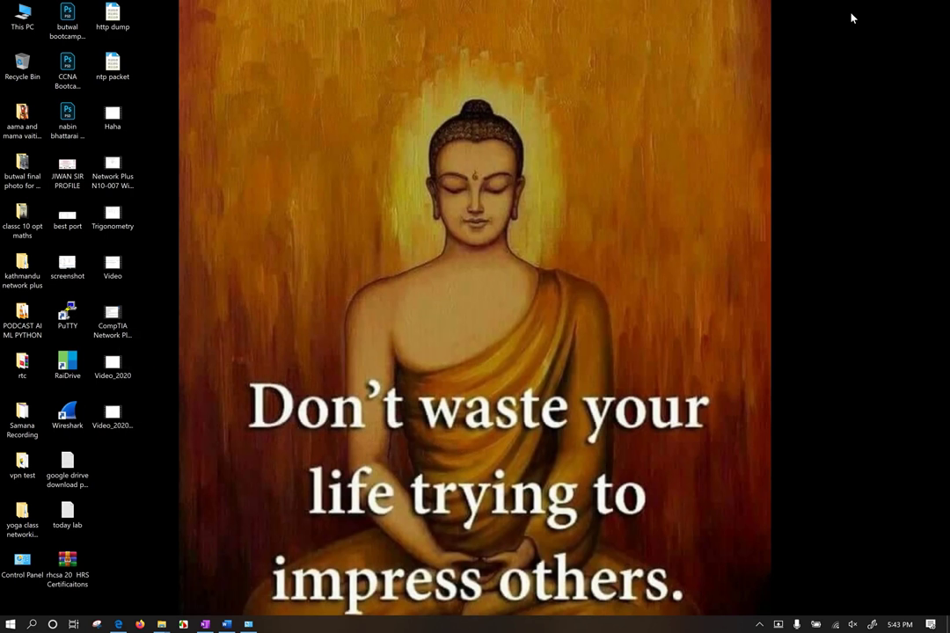
right_click(667, 117)
left_click(607, 243)
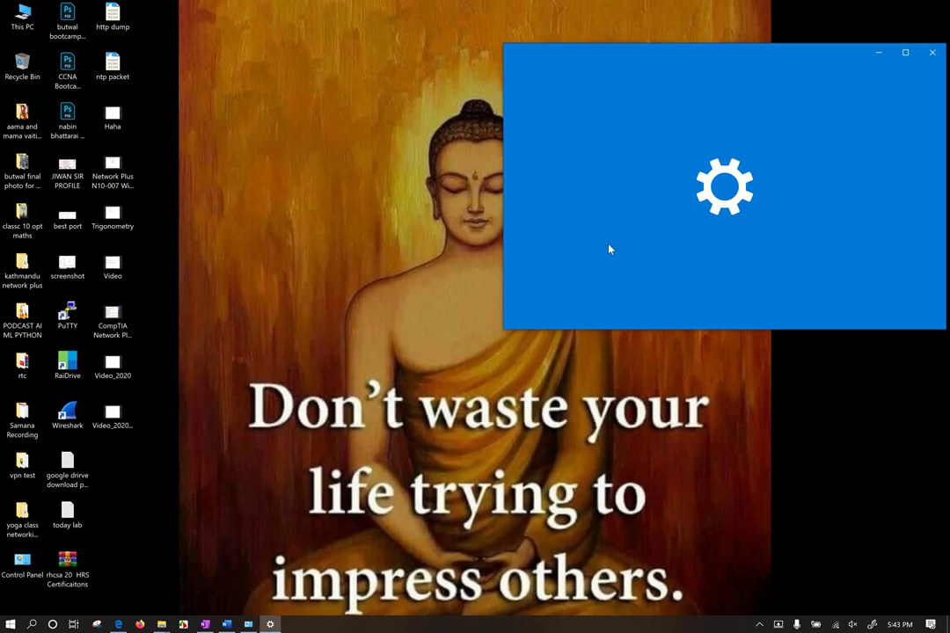
left_click(905, 52)
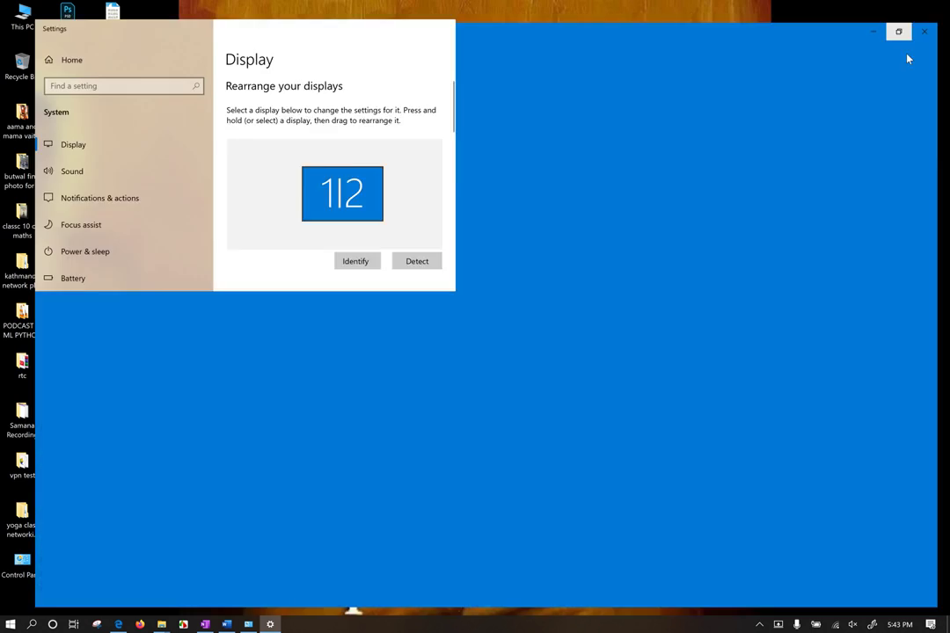
scroll(519, 373, "down", 3)
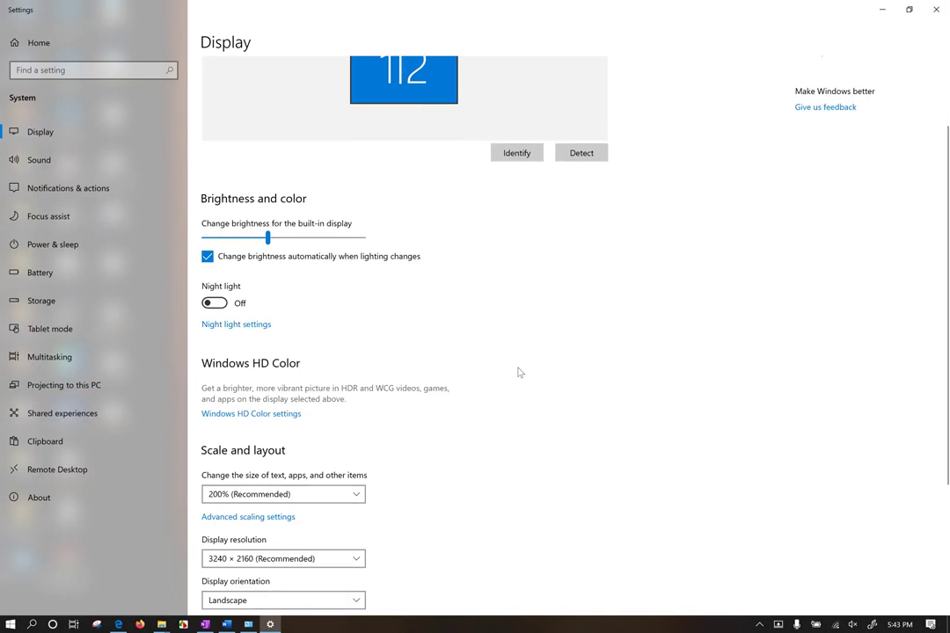
left_click(311, 500)
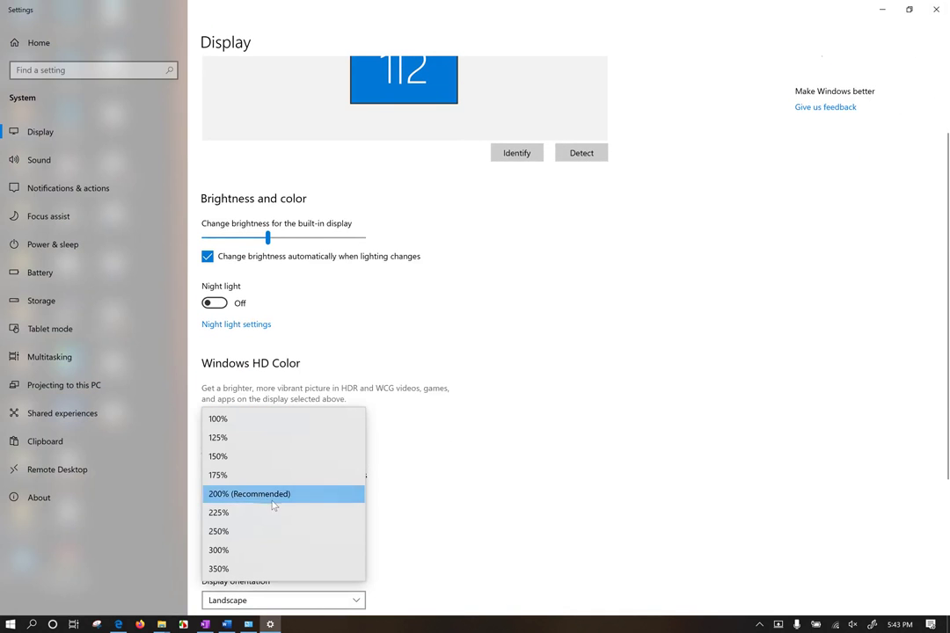
left_click(239, 554)
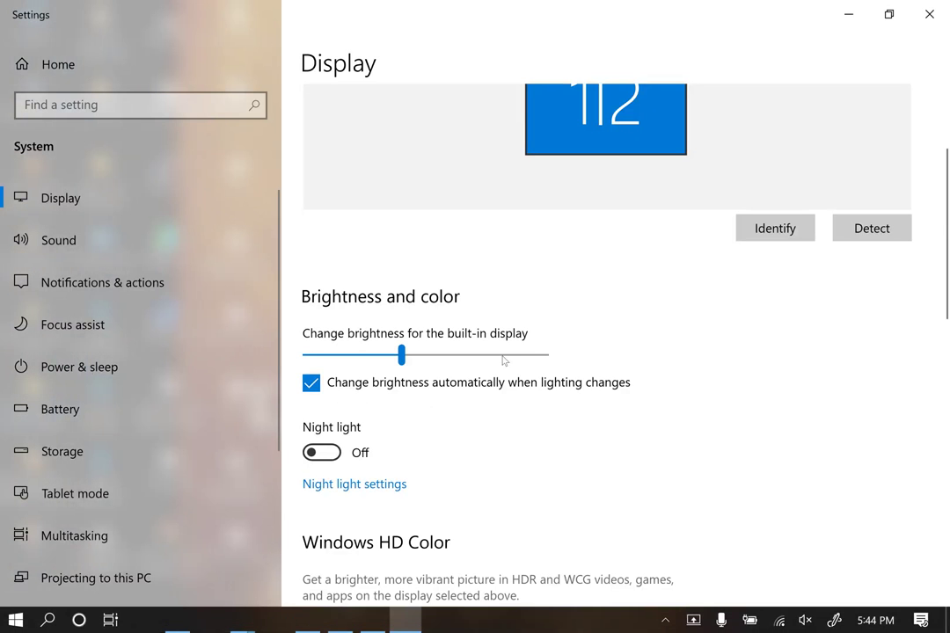
Try a 100% display scale, and set it back to 300%
scroll(528, 421, "down", 1)
left_click(388, 378)
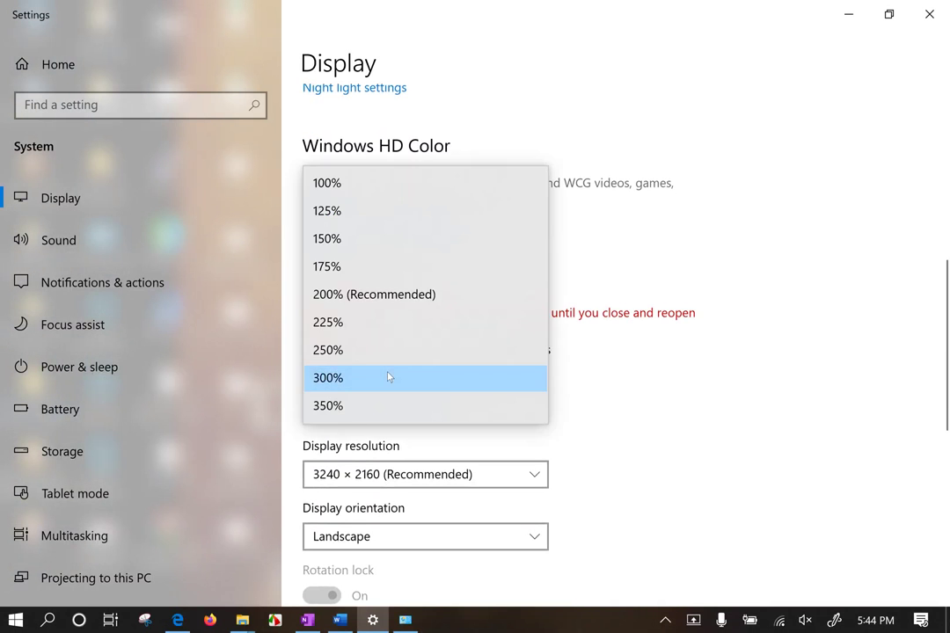
left_click(379, 182)
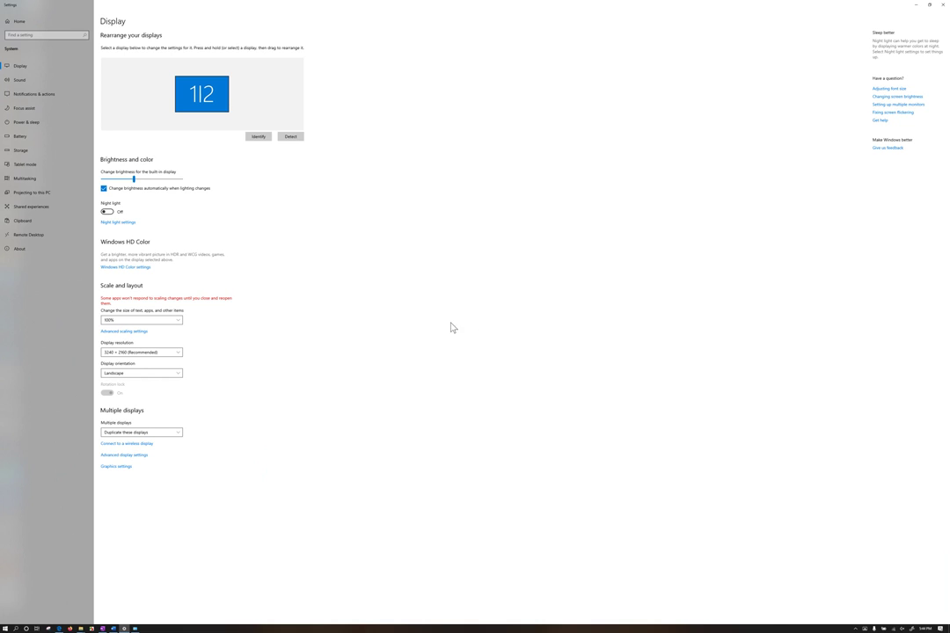
left_click(160, 321)
left_click(123, 376)
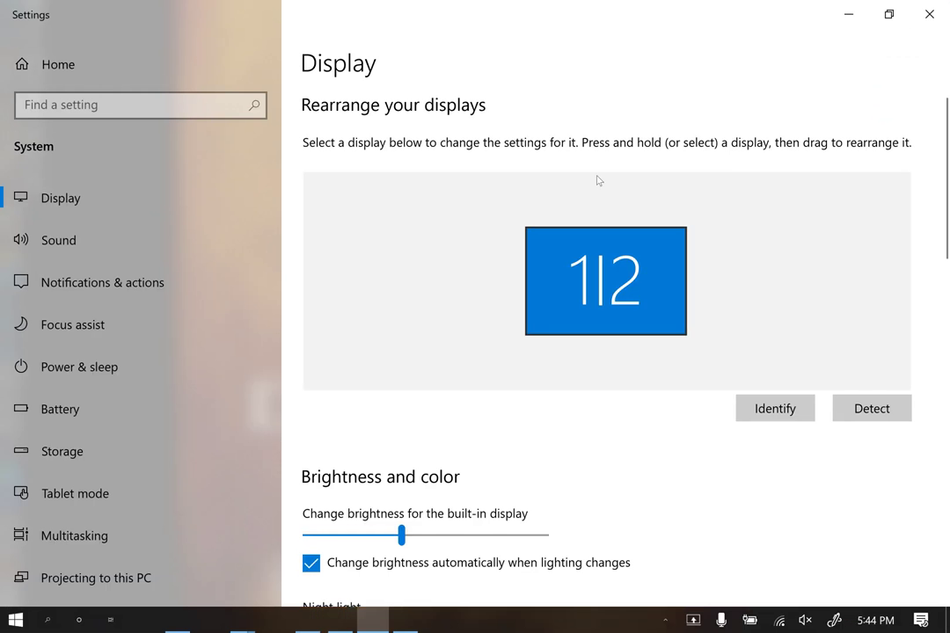
Examine the available display resolutions without choosing a different one
scroll(699, 233, "down", 2)
scroll(699, 233, "up", 3)
scroll(700, 233, "down", 2)
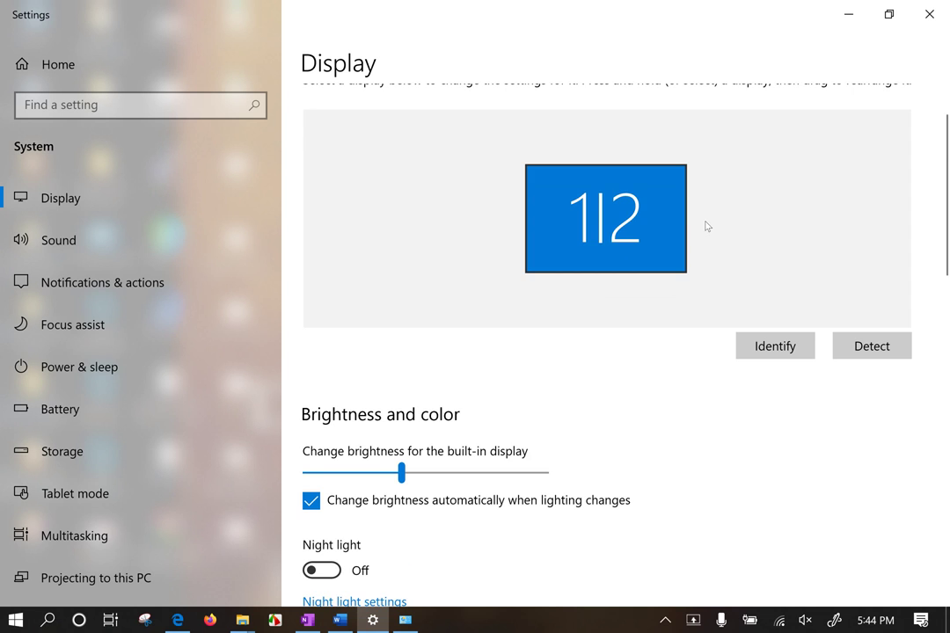
scroll(706, 227, "down", 12)
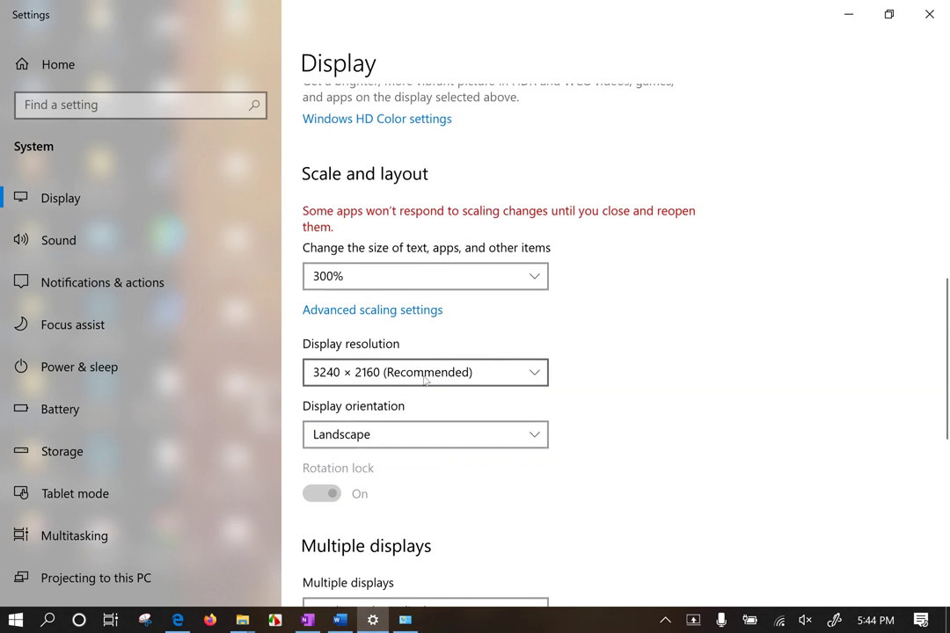
left_click(416, 380)
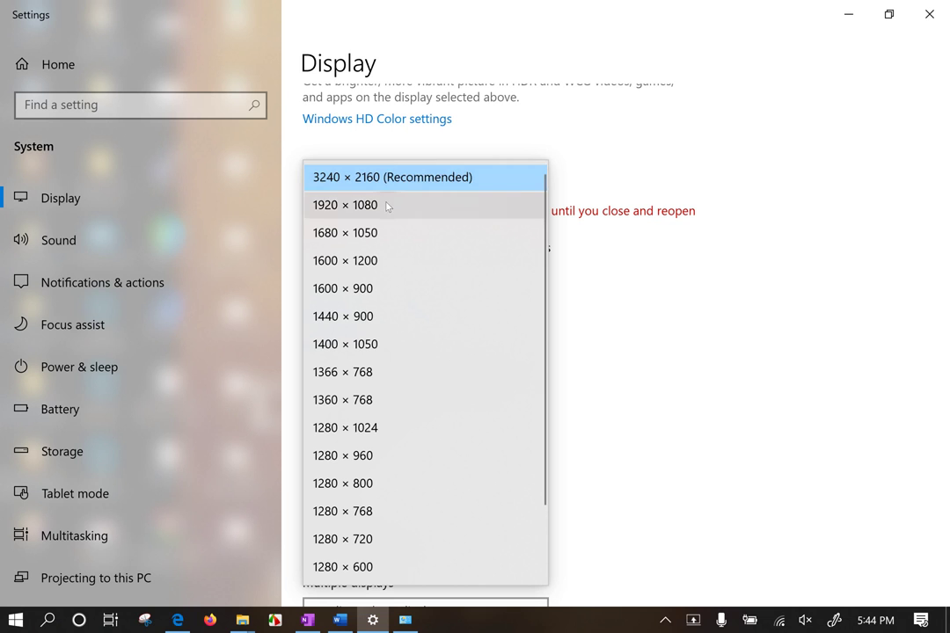
scroll(393, 497, "down", 1)
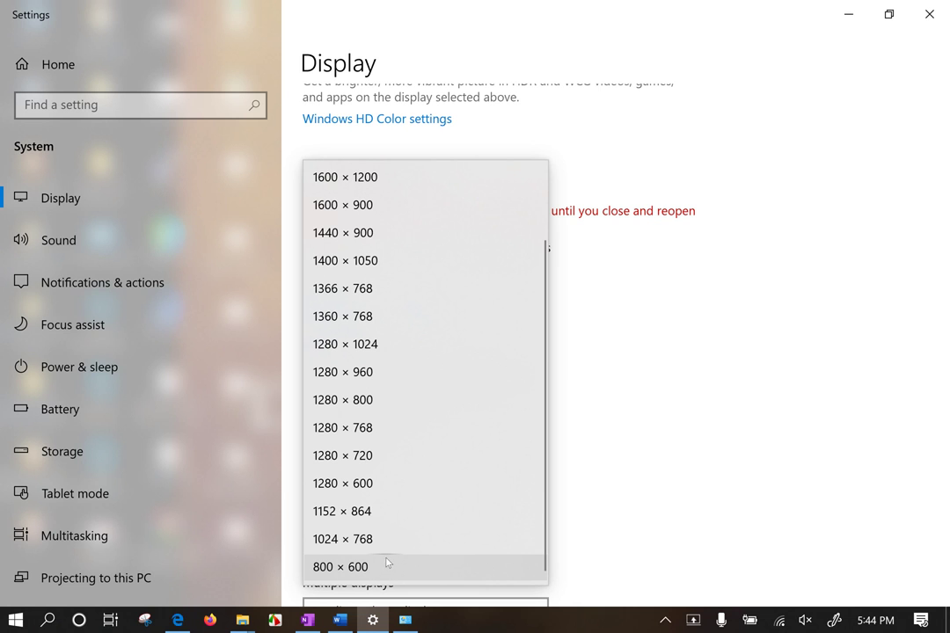
scroll(424, 383, "up", 1)
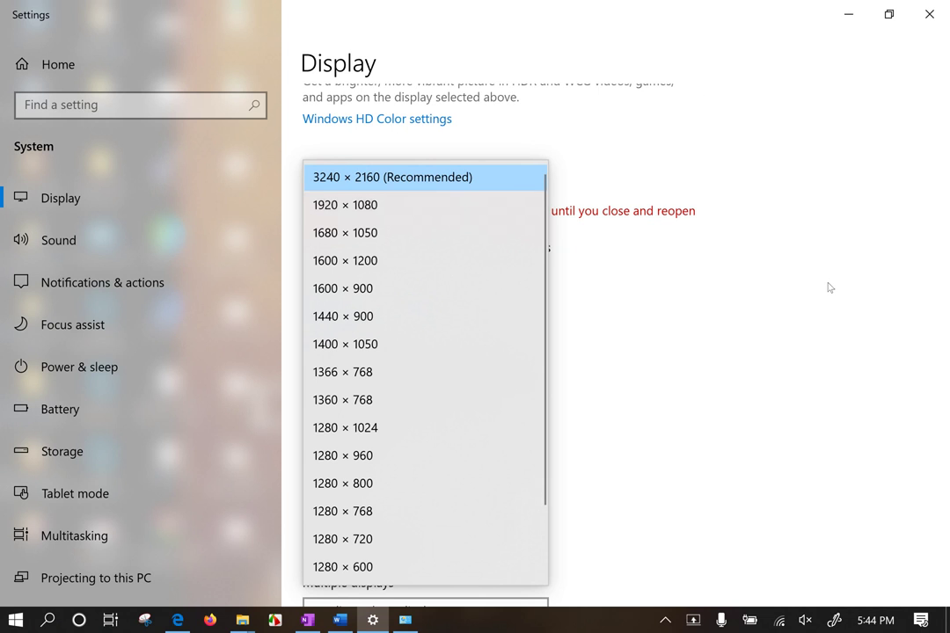
left_click(857, 289)
scroll(857, 289, "up", 8)
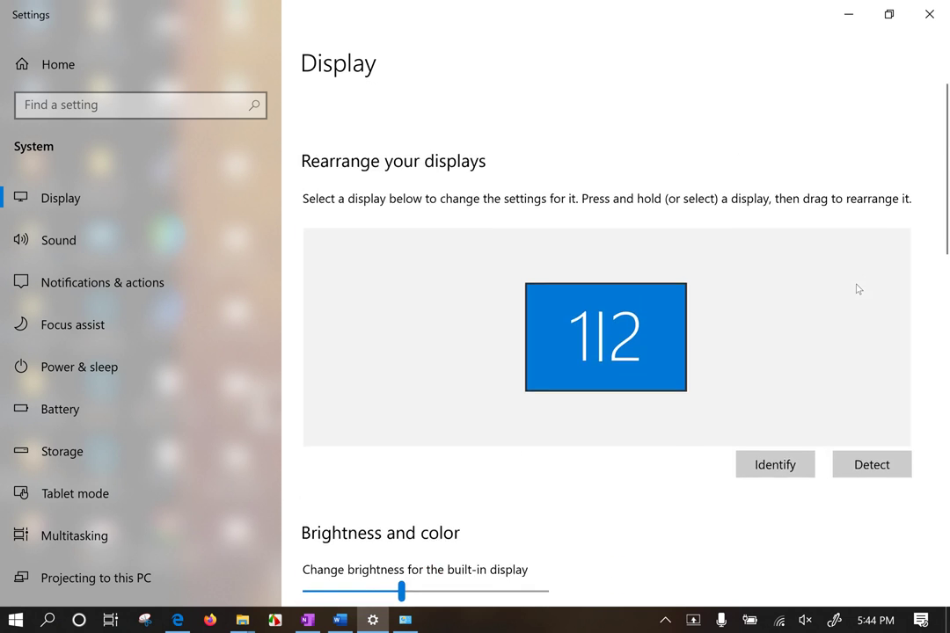
Bring Control Panel back maximized and open the connection settings in Internet Options
left_click(848, 14)
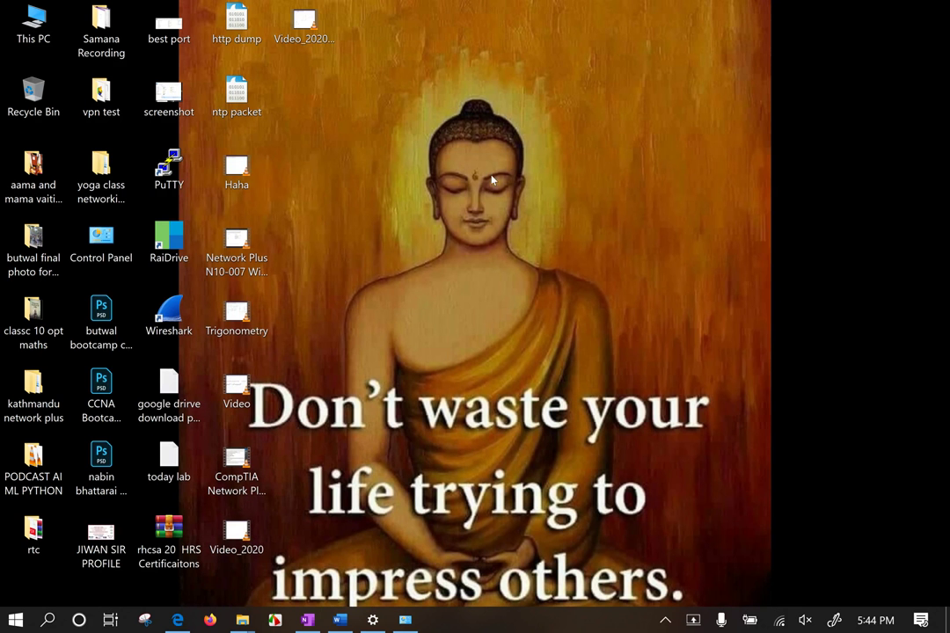
left_click(405, 621)
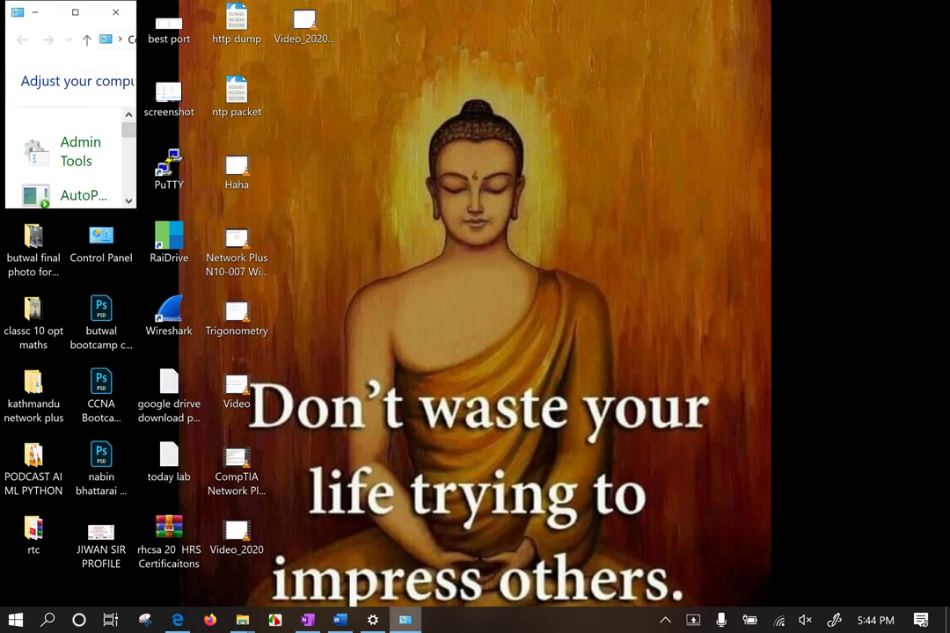
left_click(74, 12)
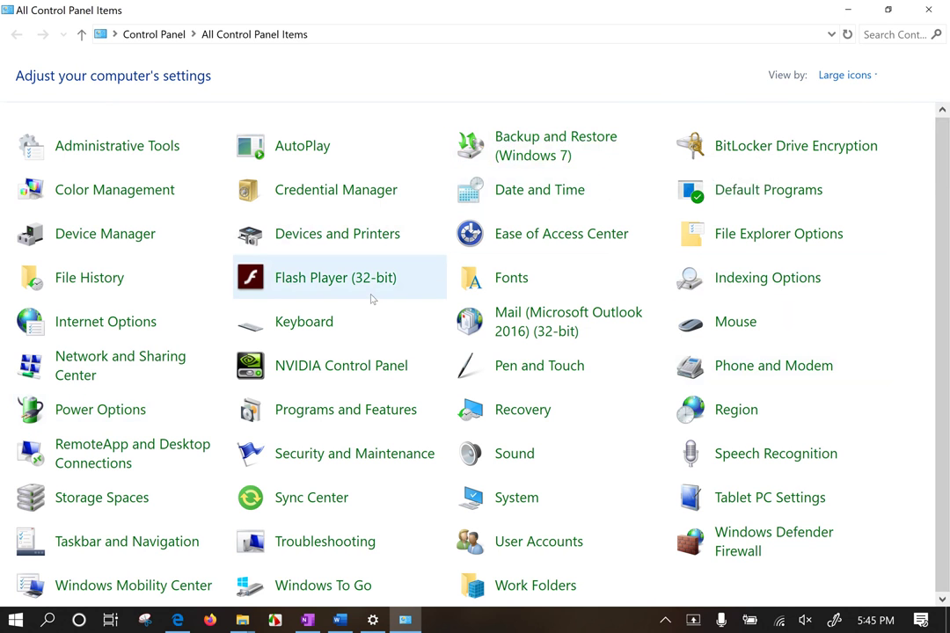
left_click(99, 325)
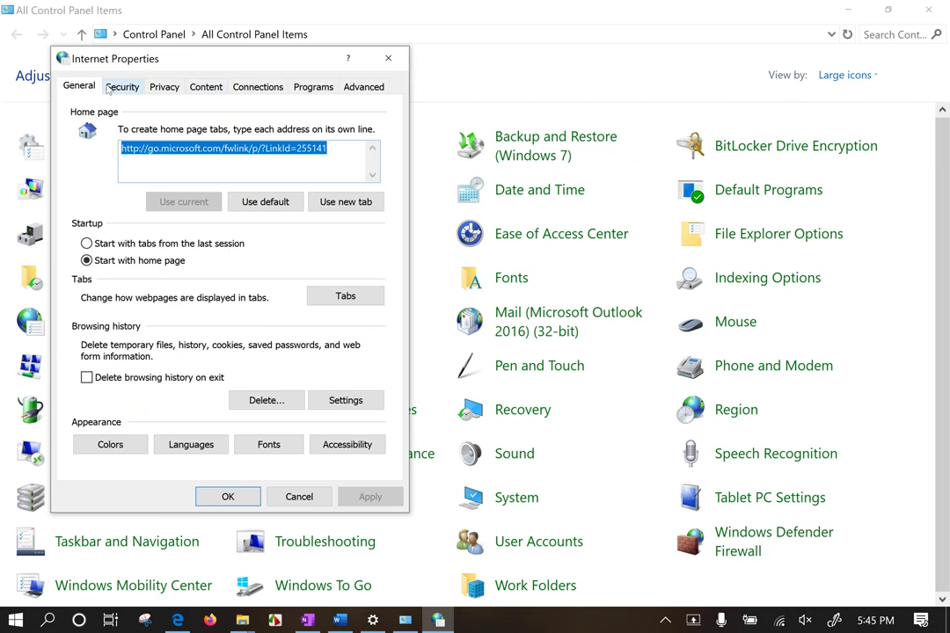
left_click(263, 89)
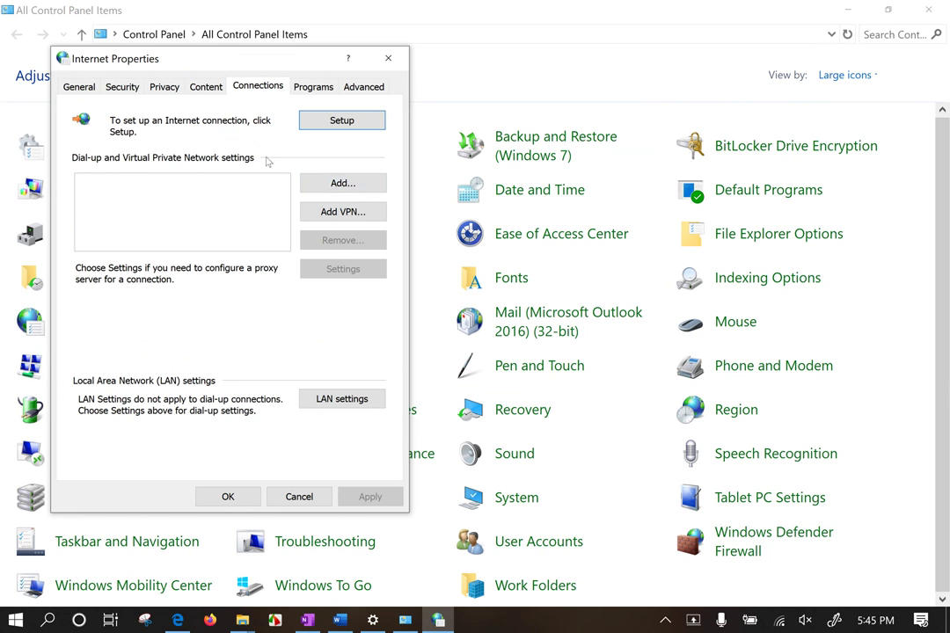
View the Internet connection setup wizard and the wizard for adding a dial-up connection, closing each without setting anything up
left_click(347, 125)
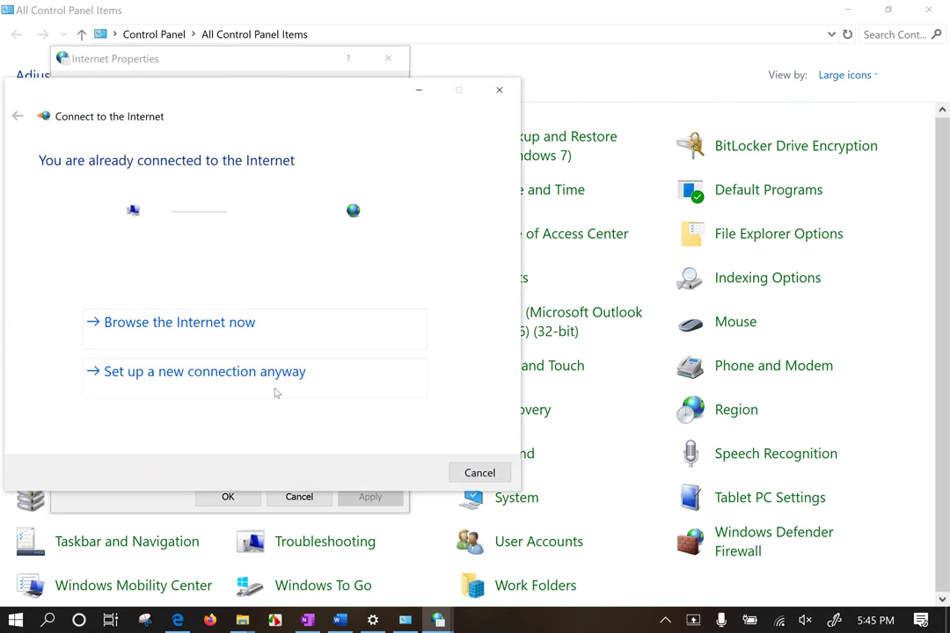
left_click(501, 90)
left_click(362, 183)
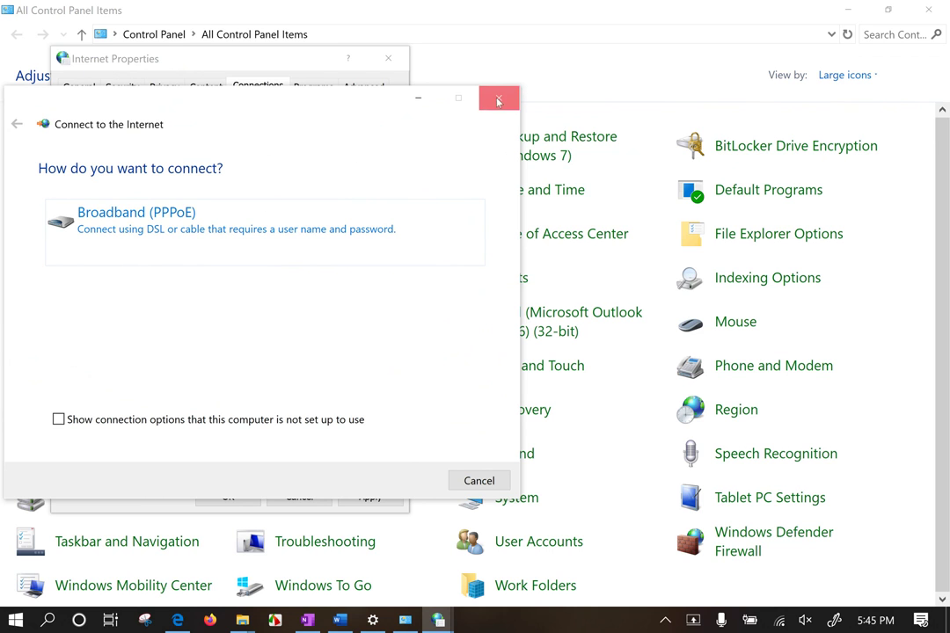
left_click(497, 102)
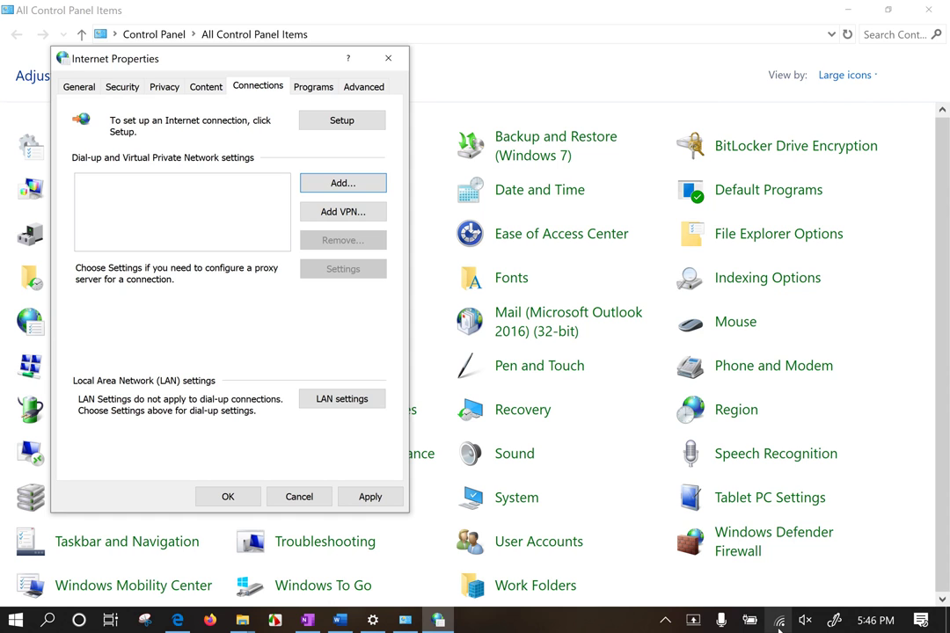
View the list of available Wi-Fi networks, dismiss it and close Internet Properties
left_click(778, 620)
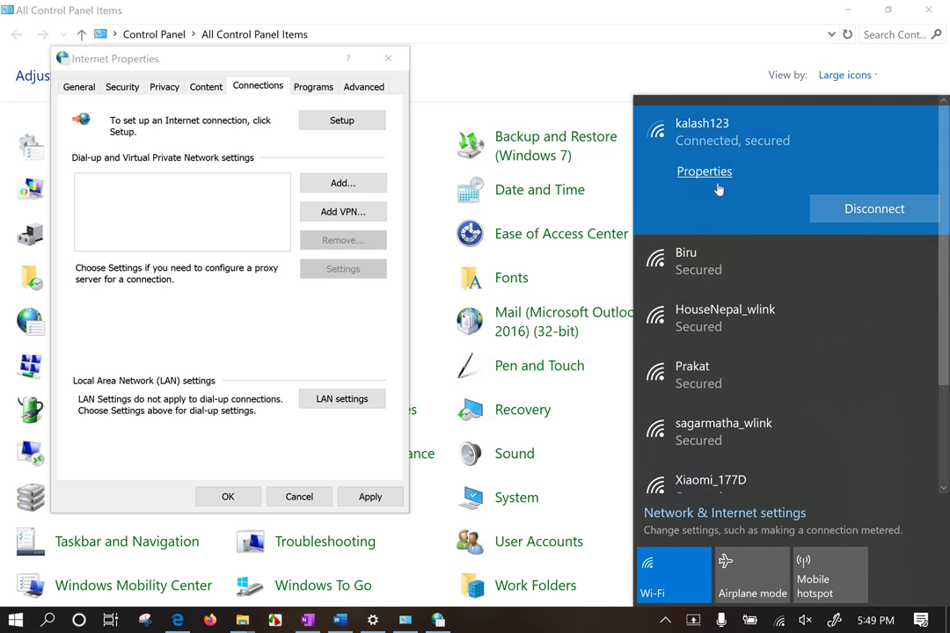
left_click(209, 209)
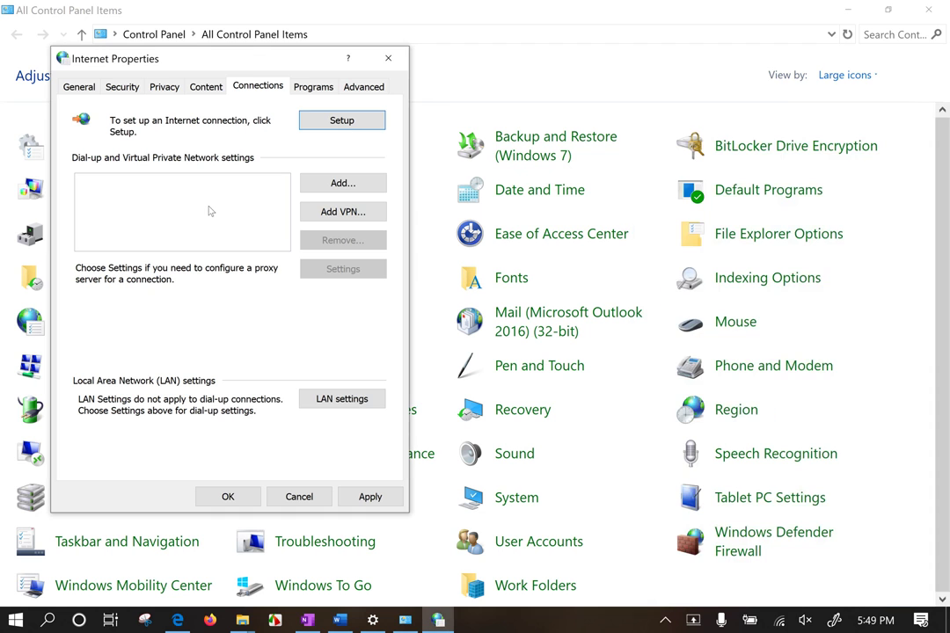
left_click(388, 58)
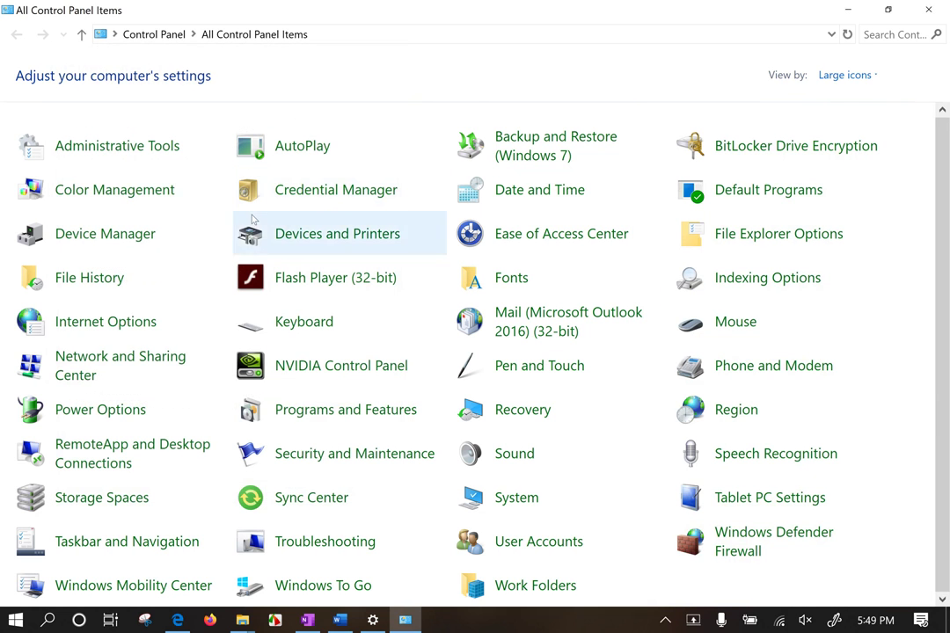
Start a new connection from Network and Sharing Center, choosing Connect to the Internet and setting up a new connection anyway
left_click(114, 364)
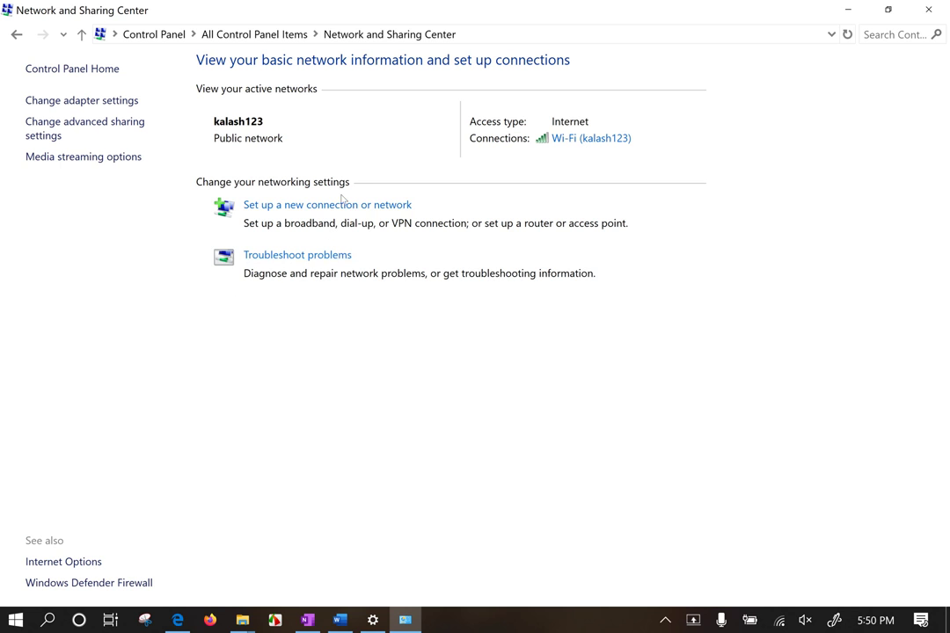
left_click(330, 207)
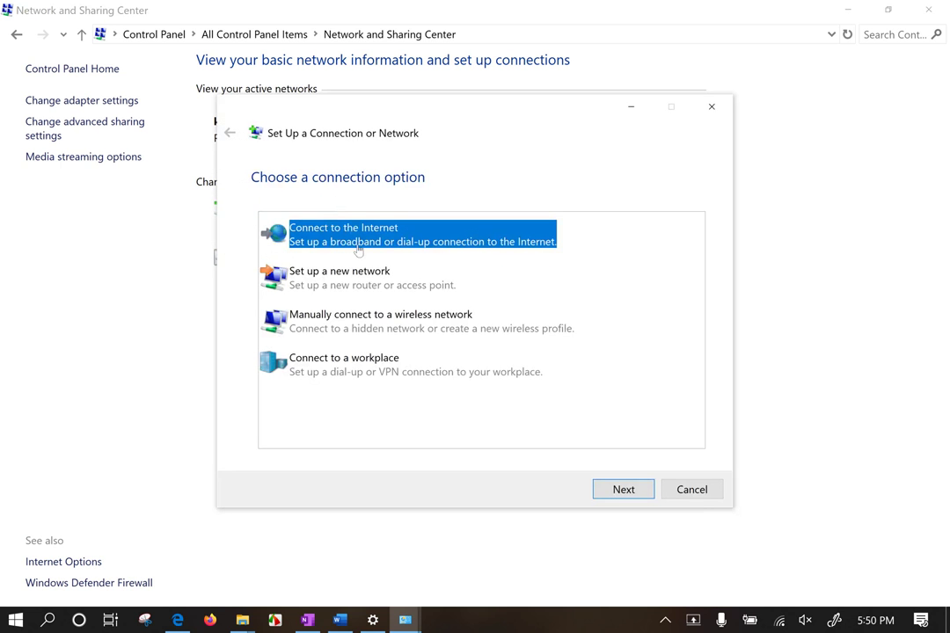
left_click(385, 281)
left_click(381, 249)
left_click(610, 495)
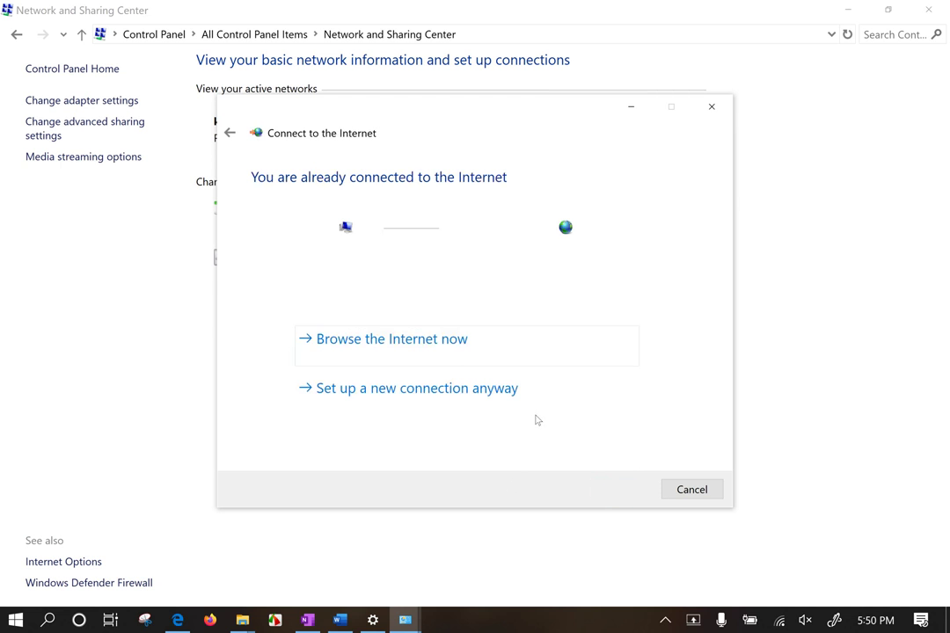
left_click_drag(322, 122, 285, 78)
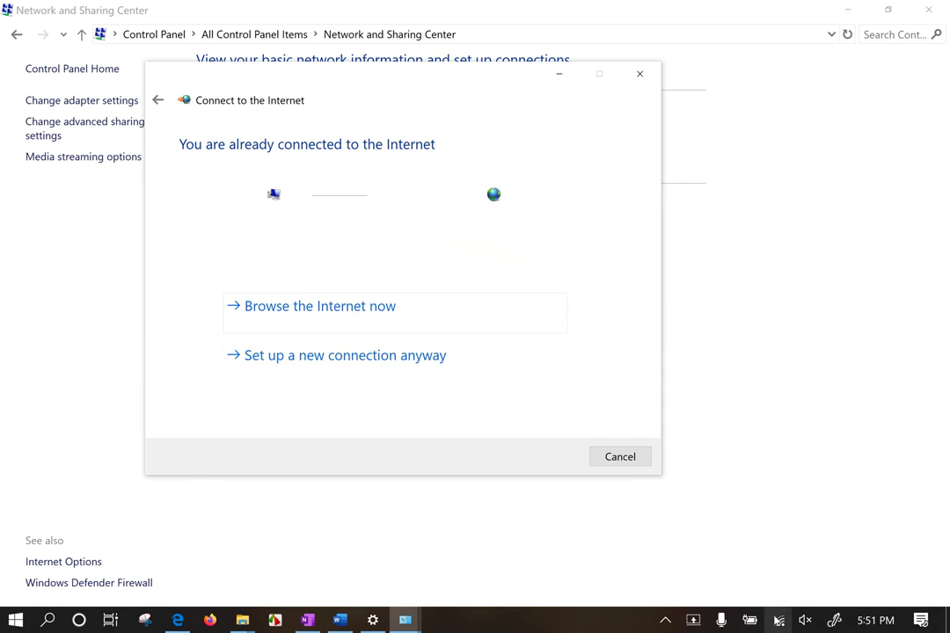
mouse_move(779, 621)
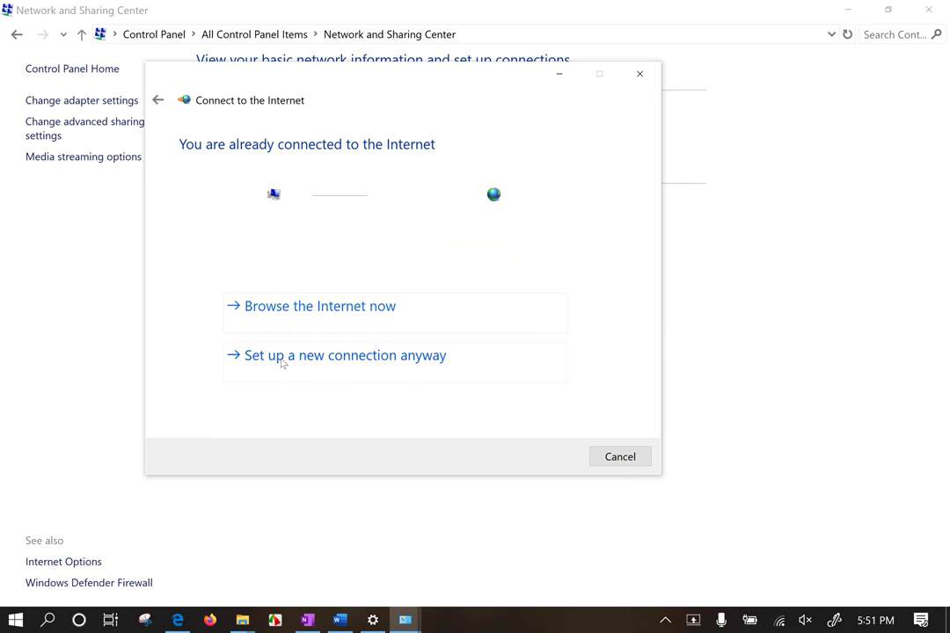
left_click(319, 366)
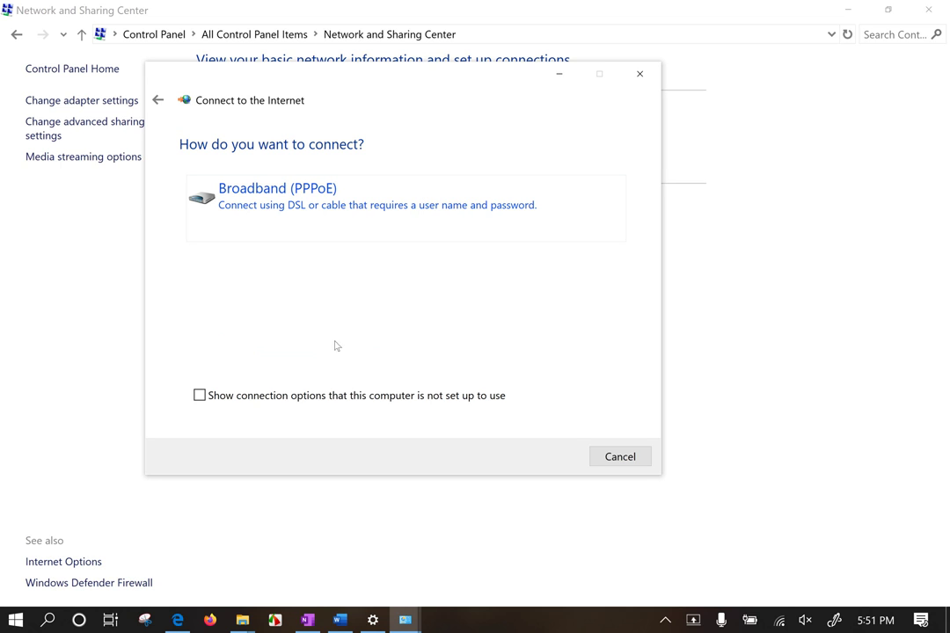
Show connection options the computer is not set up to use, and choose Broadband (PPPoE) as the connection method
left_click(385, 397)
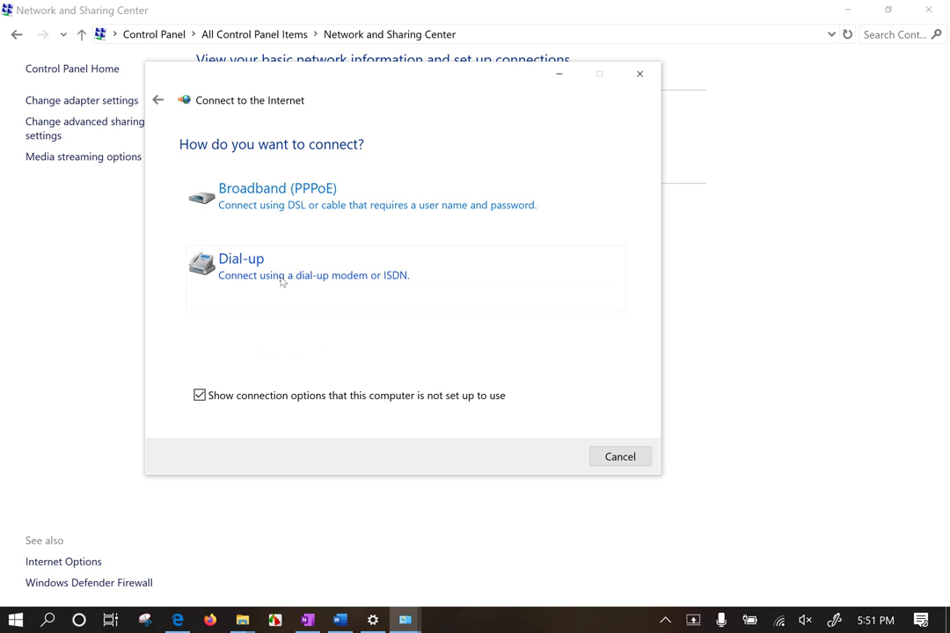
left_click(337, 397)
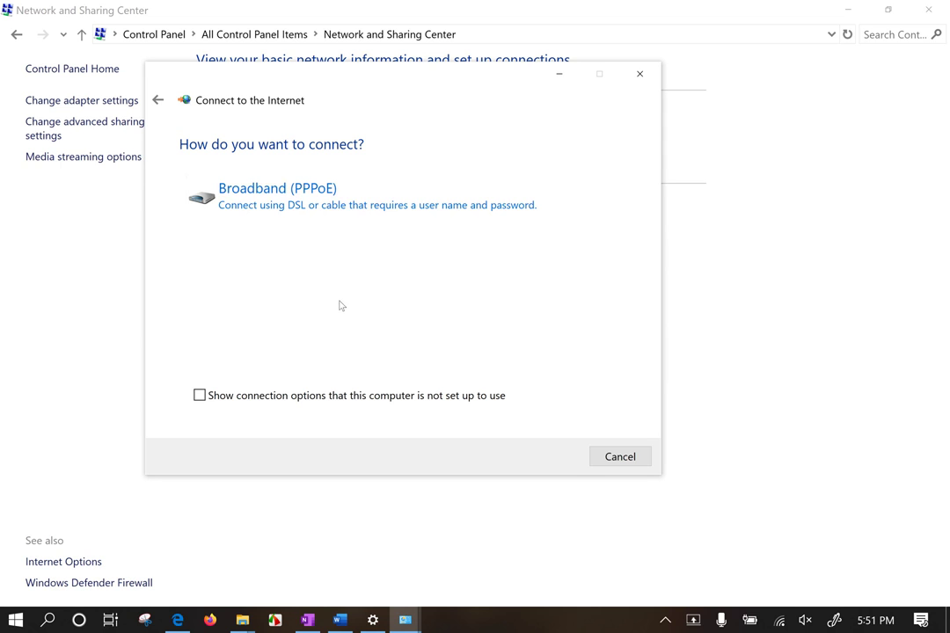
left_click(274, 398)
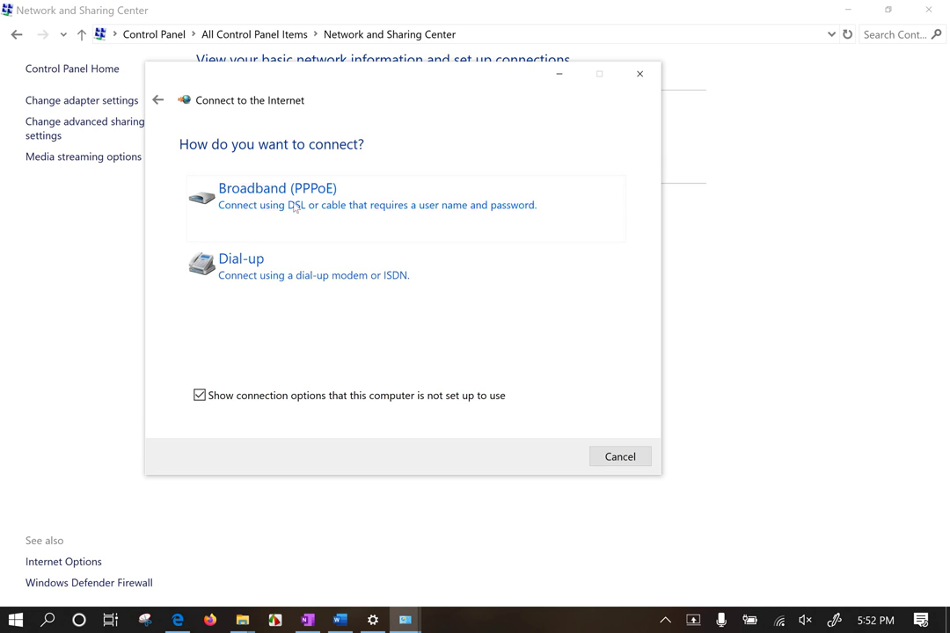
left_click(340, 205)
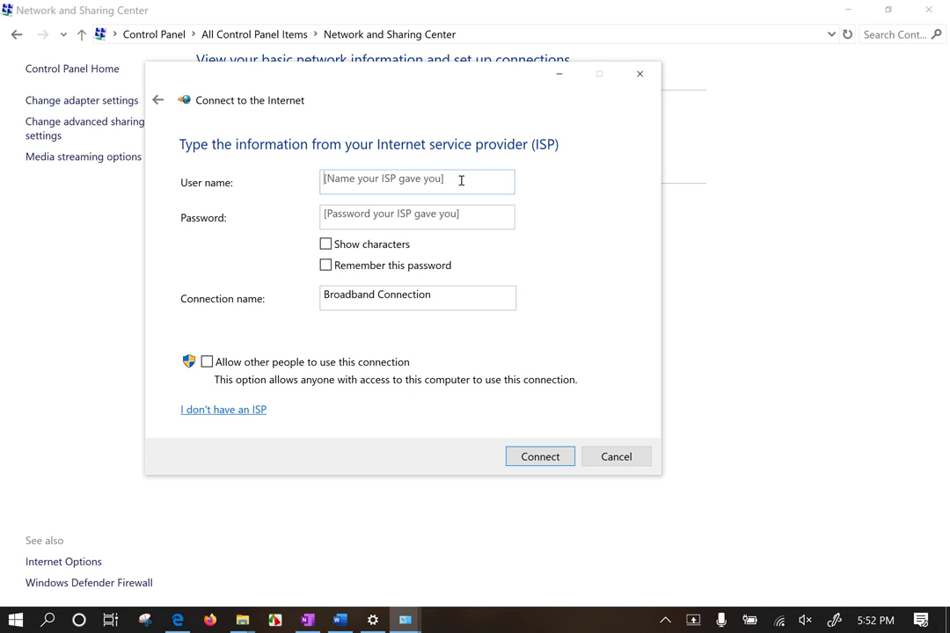
Enter the ISP user name and password, and reveal the password's characters briefly before hiding them again
left_click(380, 214)
left_click(383, 181)
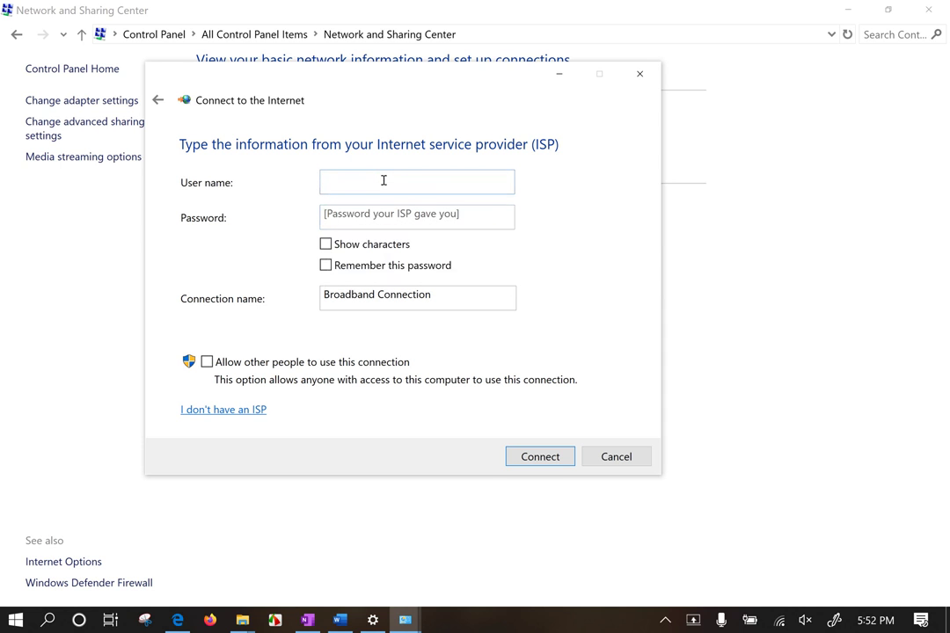
type("W")
key("BackSpace")
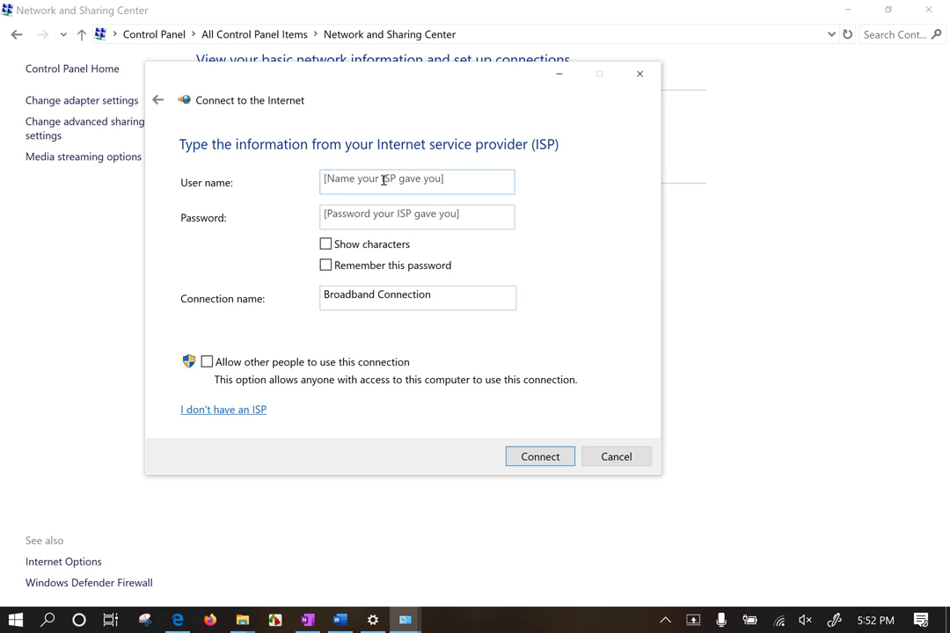
type("hari")
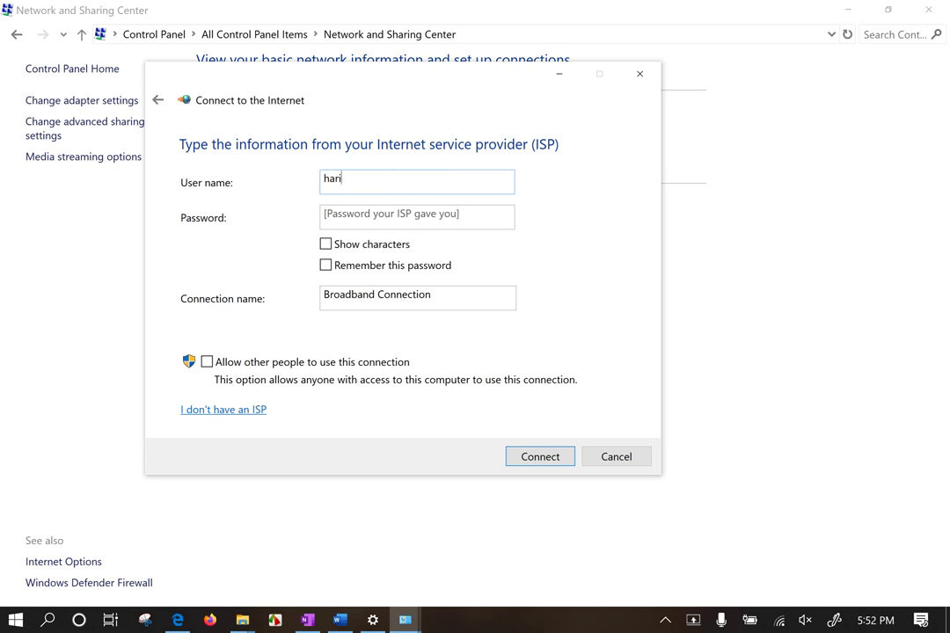
type("52")
left_click(387, 216)
type("********")
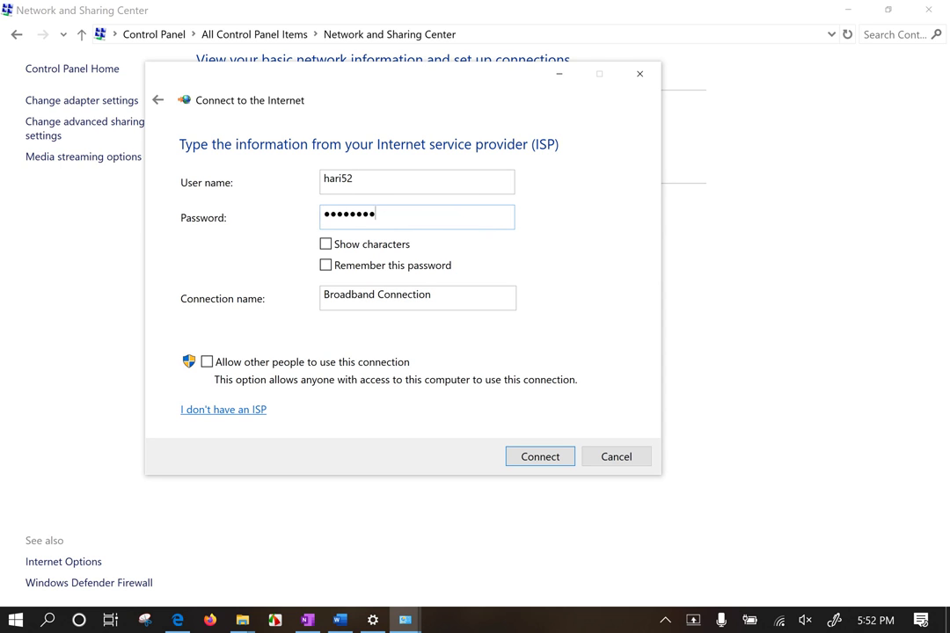
type("***")
left_click(369, 250)
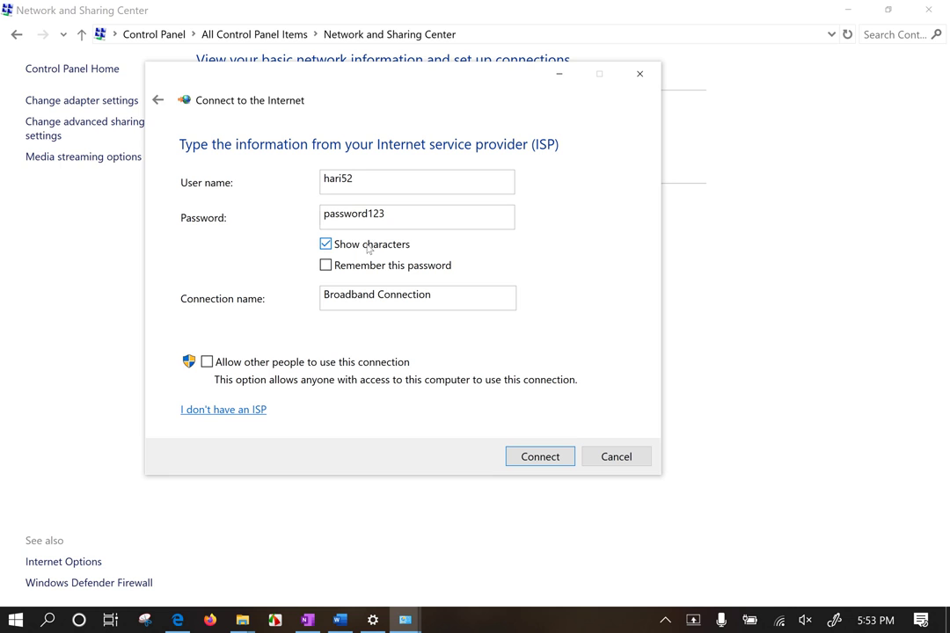
left_click(369, 247)
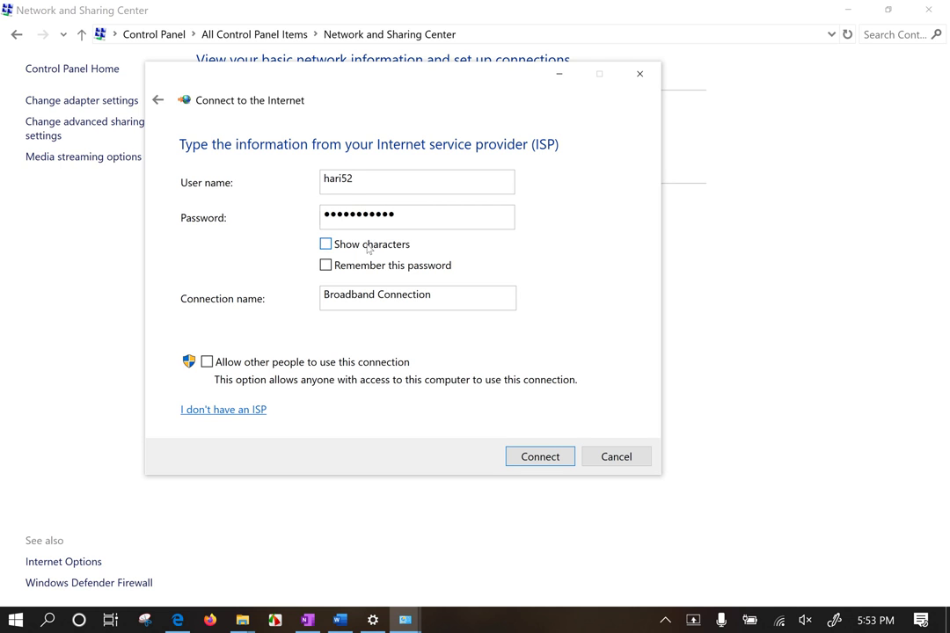
Configure the connection to remember the password, use the name Broadband Connection xyz and allow other people to use it
left_click(327, 266)
left_click(459, 296)
type("xyz")
left_click_drag(431, 295, 316, 290)
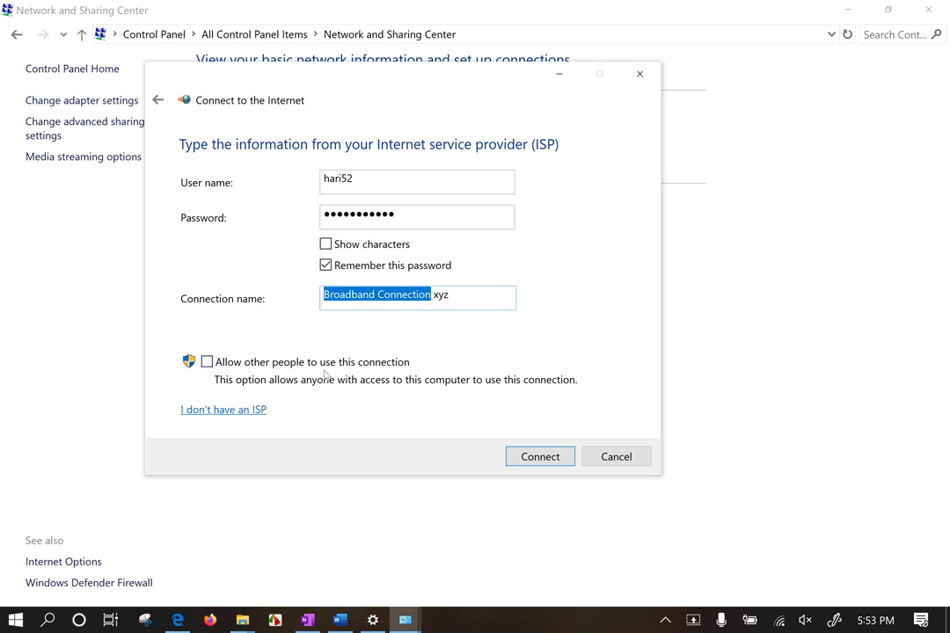
left_click(207, 362)
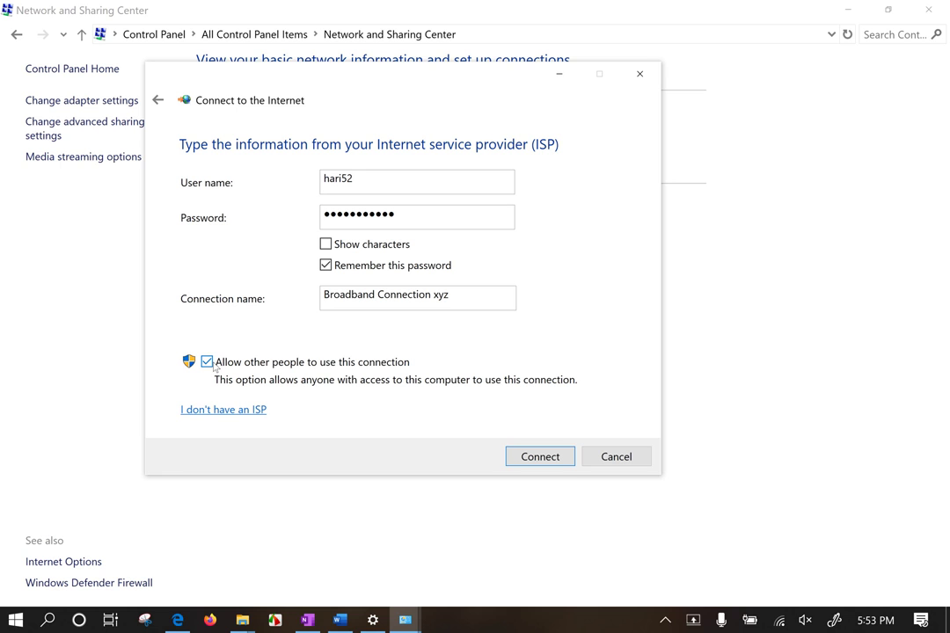
Try to connect with the entered details, and finish the wizard by setting up the connection anyway
left_click(545, 458)
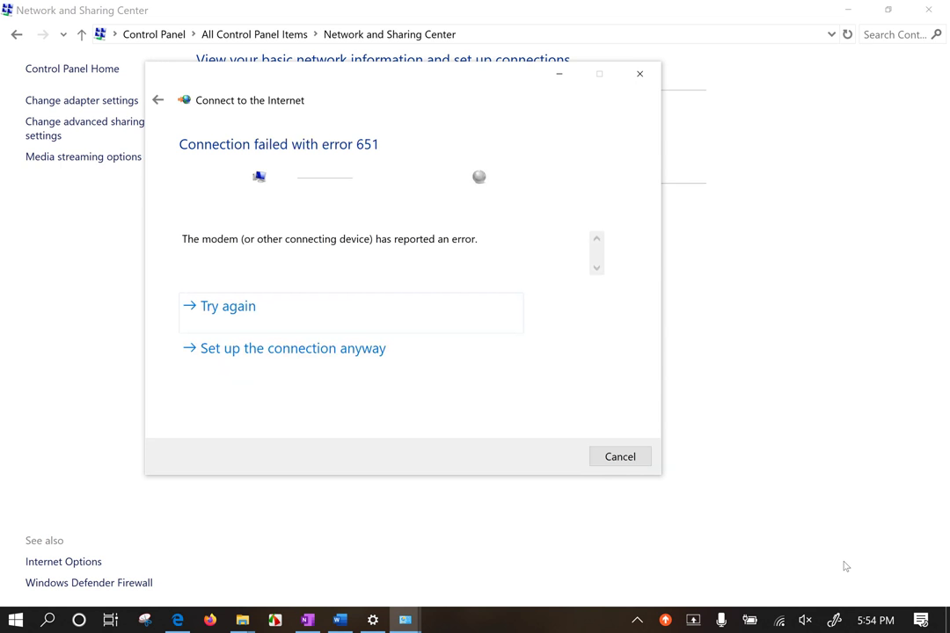
left_click_drag(278, 238, 510, 245)
left_click(336, 238)
left_click(293, 352)
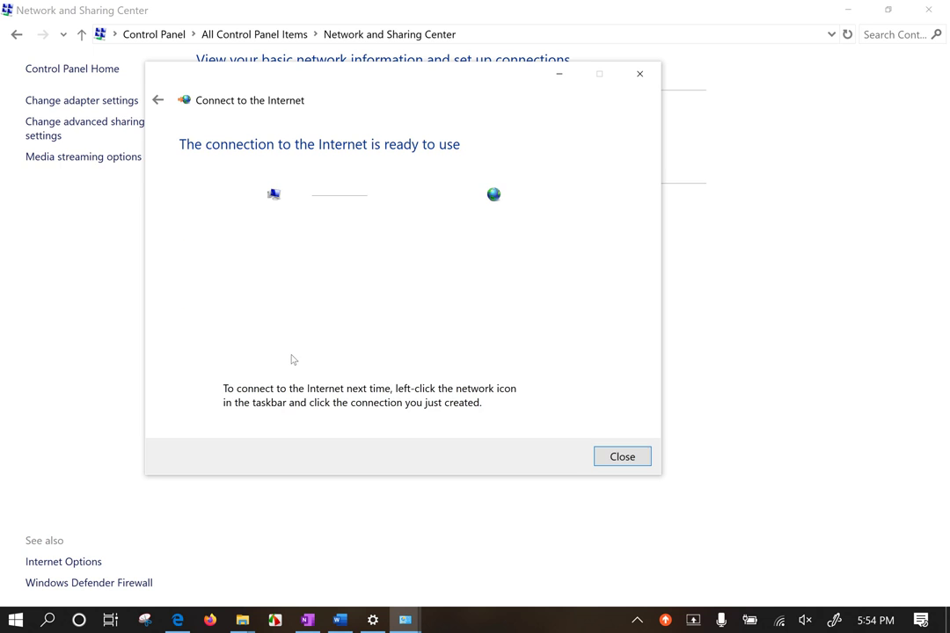
left_click(621, 456)
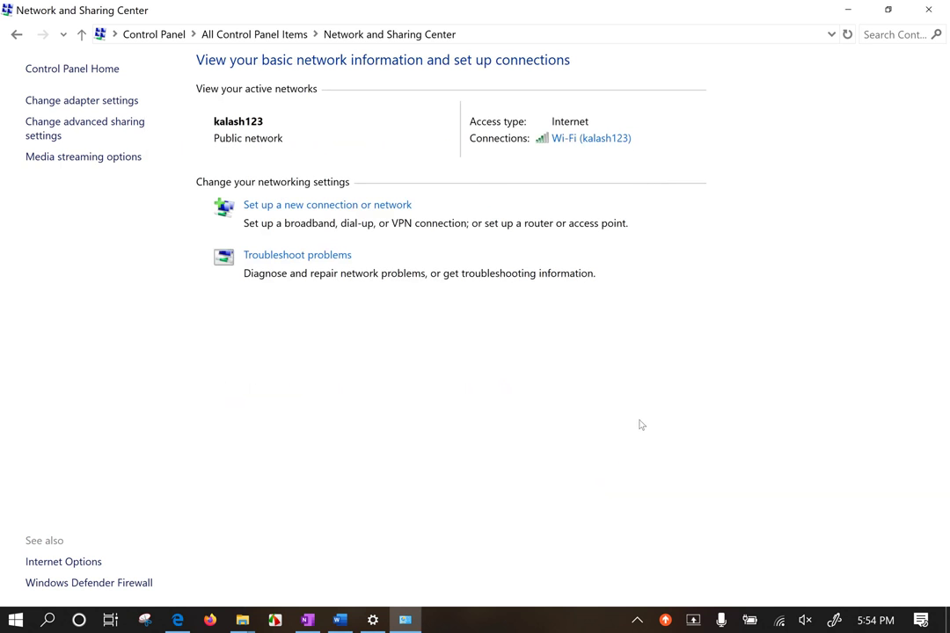
Clear the sign-in info in the advanced options of Broadband Connection xyz, and close Settings
left_click(779, 620)
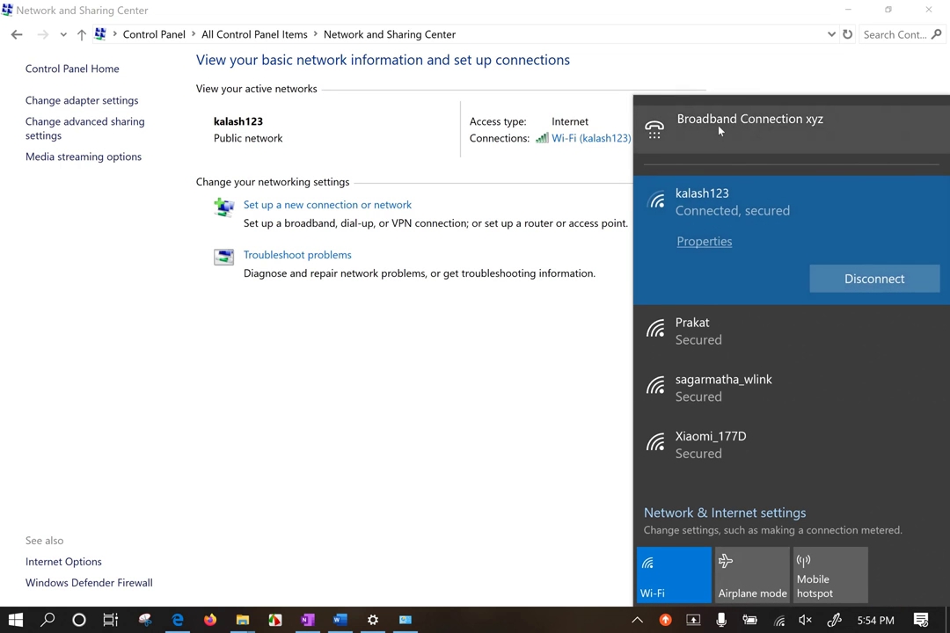
left_click(757, 130)
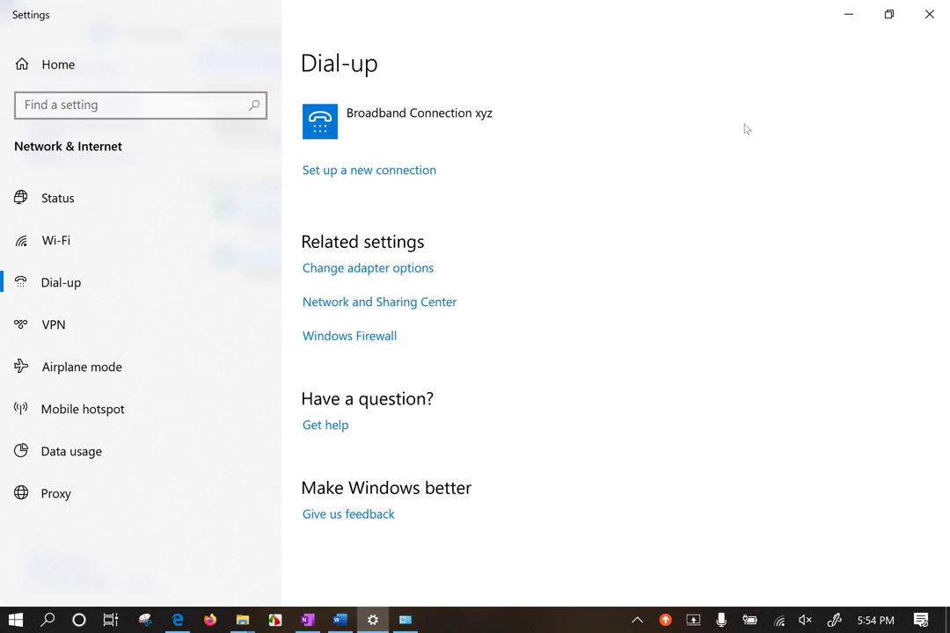
left_click(479, 120)
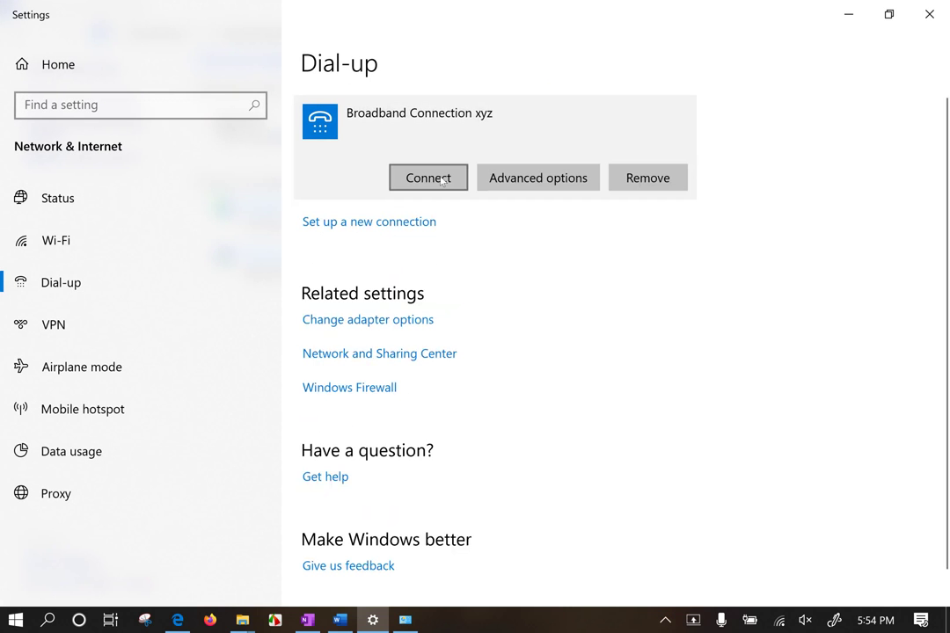
left_click(555, 177)
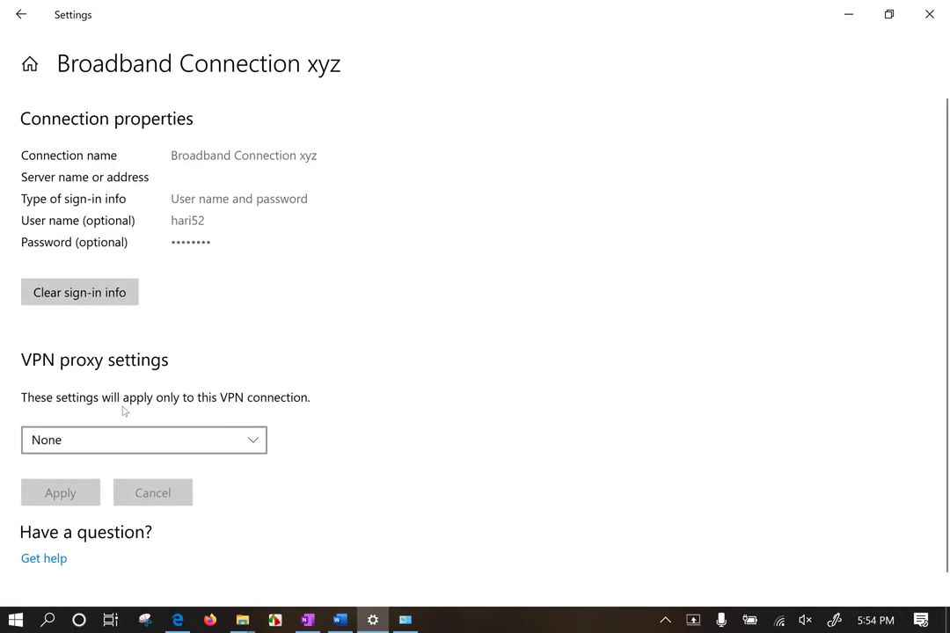
scroll(123, 413, "down", 1)
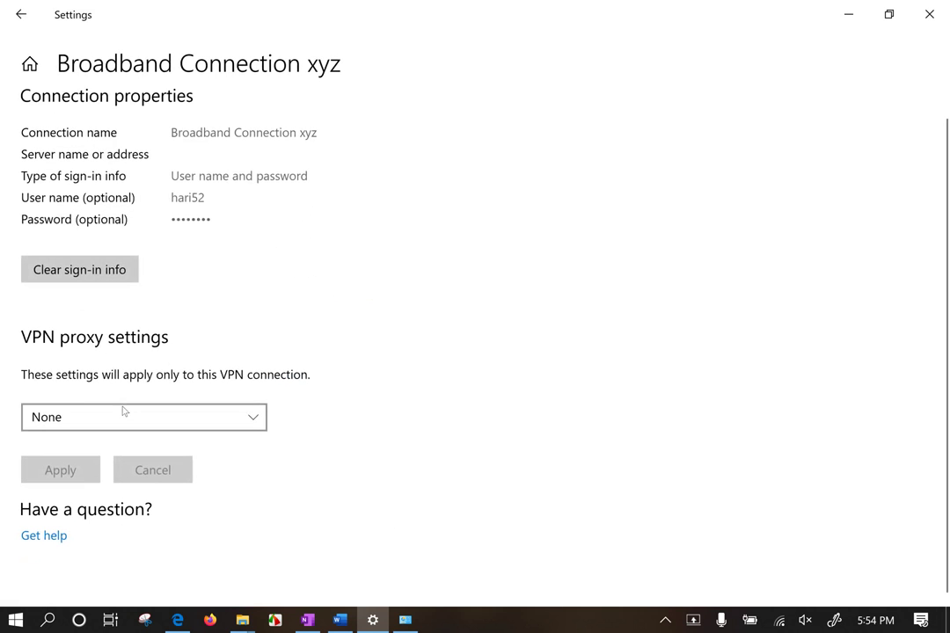
left_click(86, 270)
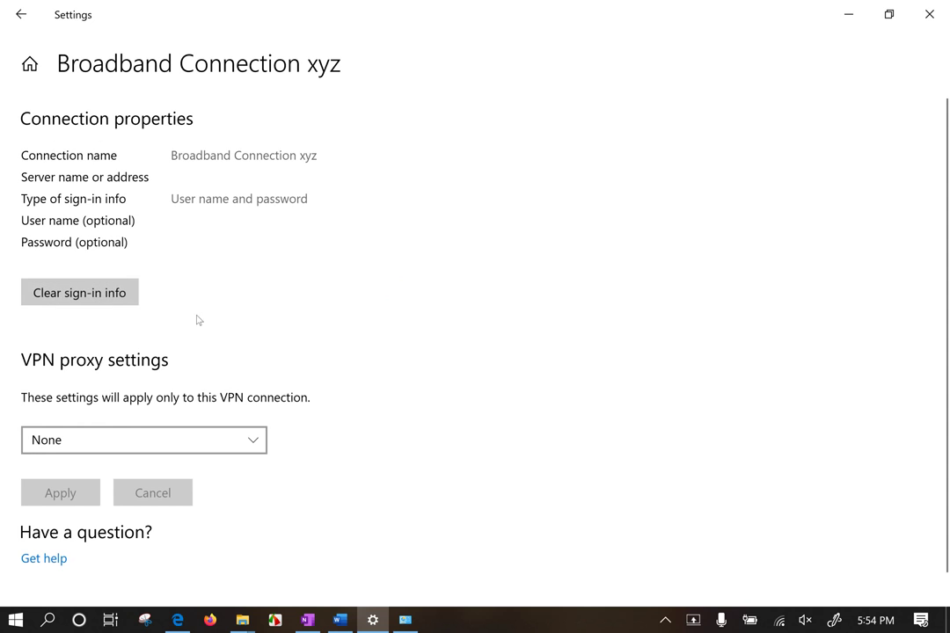
left_click(930, 13)
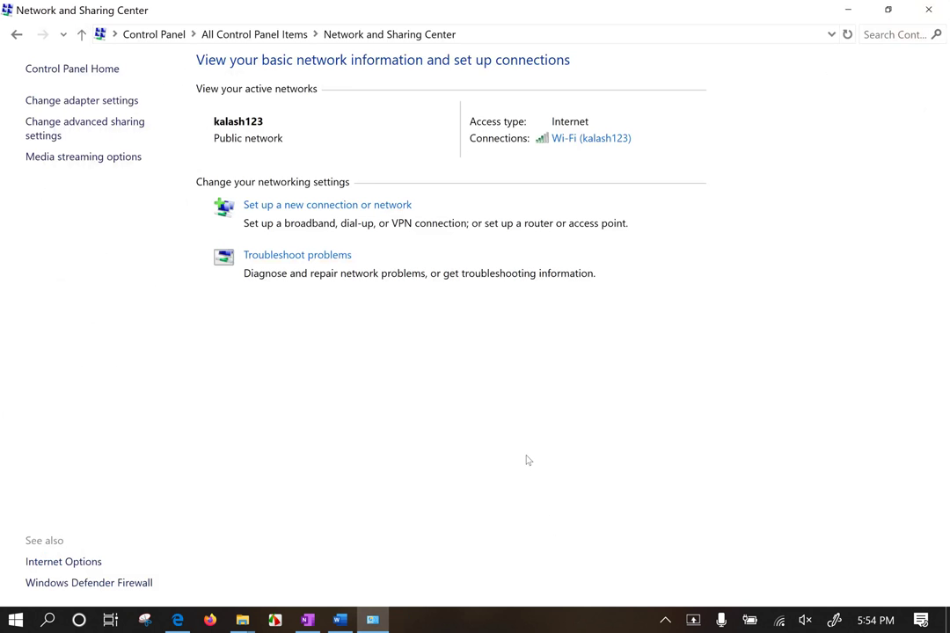
Open Network Connections by running ncpa.cpl, and display the adapters as tiles
key("super+r")
type("nc")
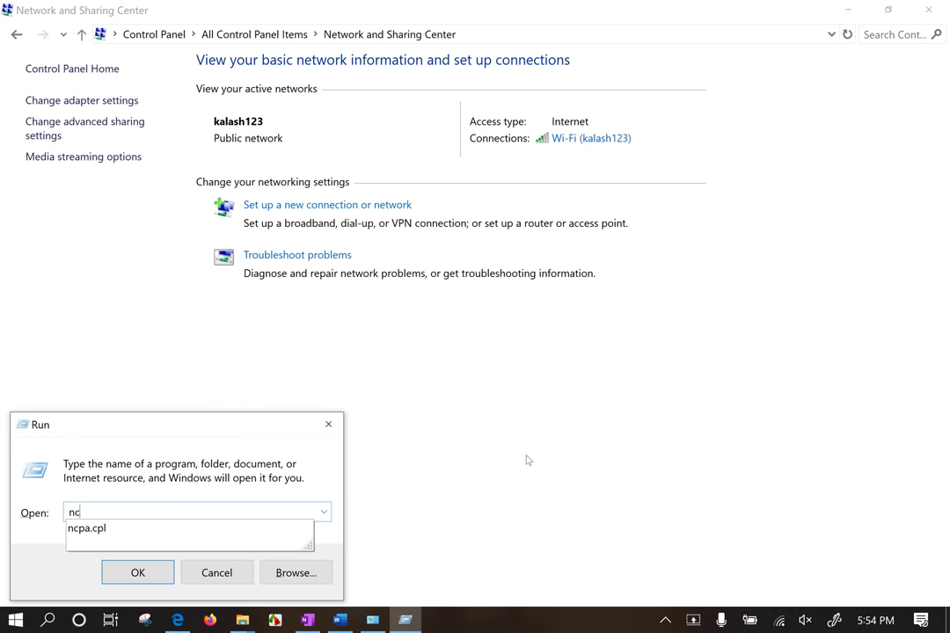
key("Down")
key("Return")
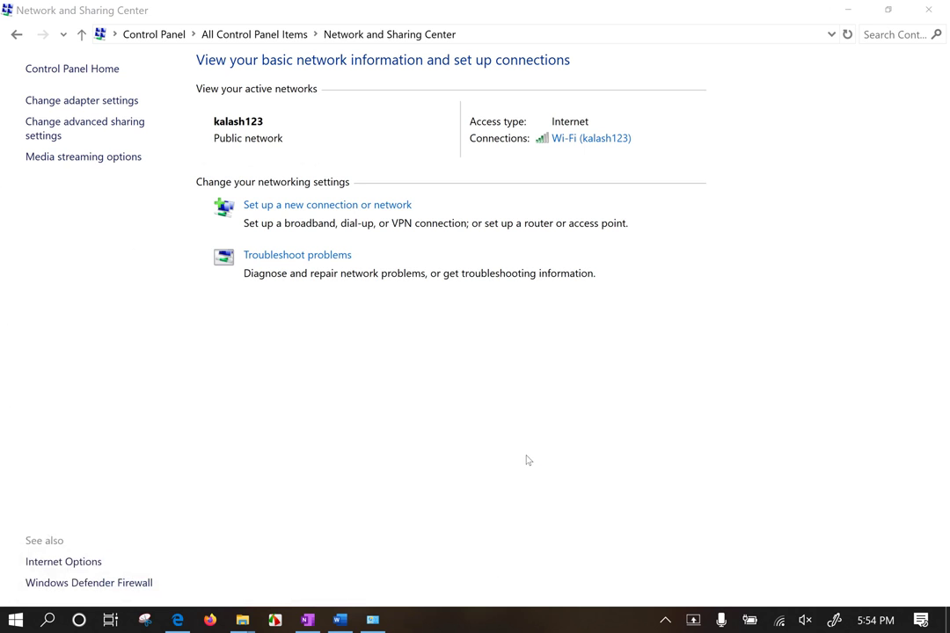
left_click(96, 32)
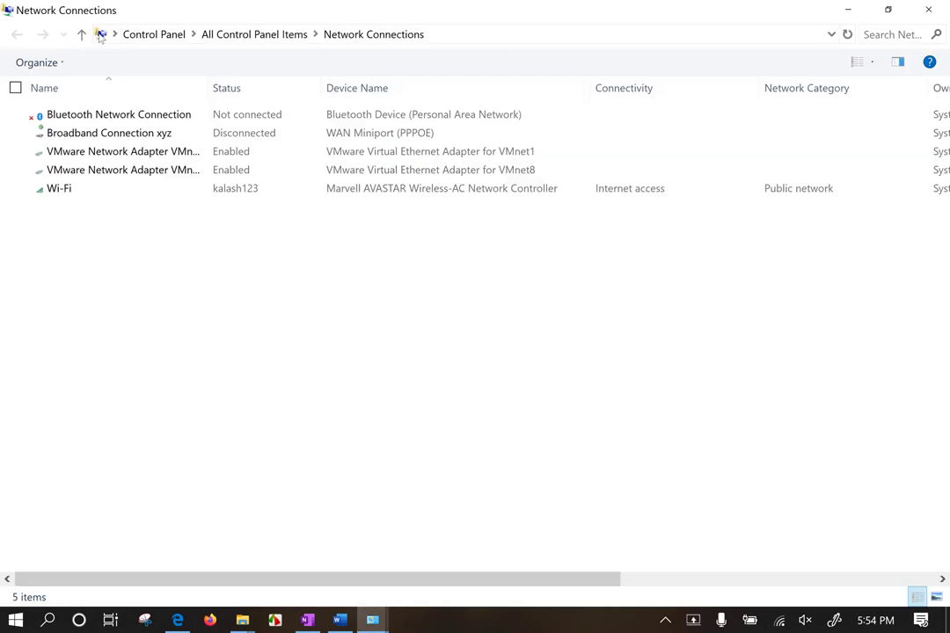
left_click(857, 63)
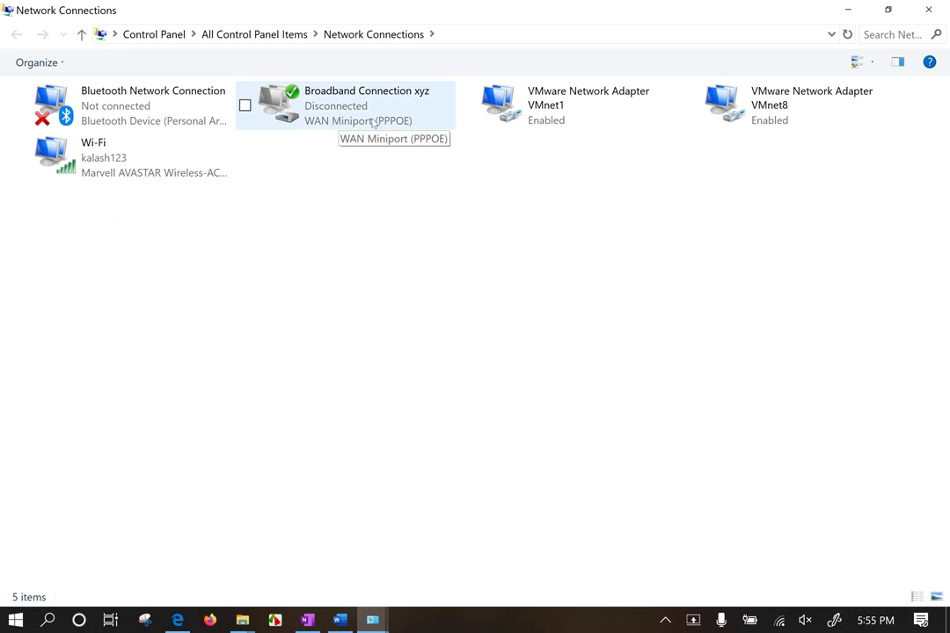
Bring up the available networks list with the connect command of Broadband Connection xyz, and dismiss the list
right_click(314, 102)
left_click(303, 125)
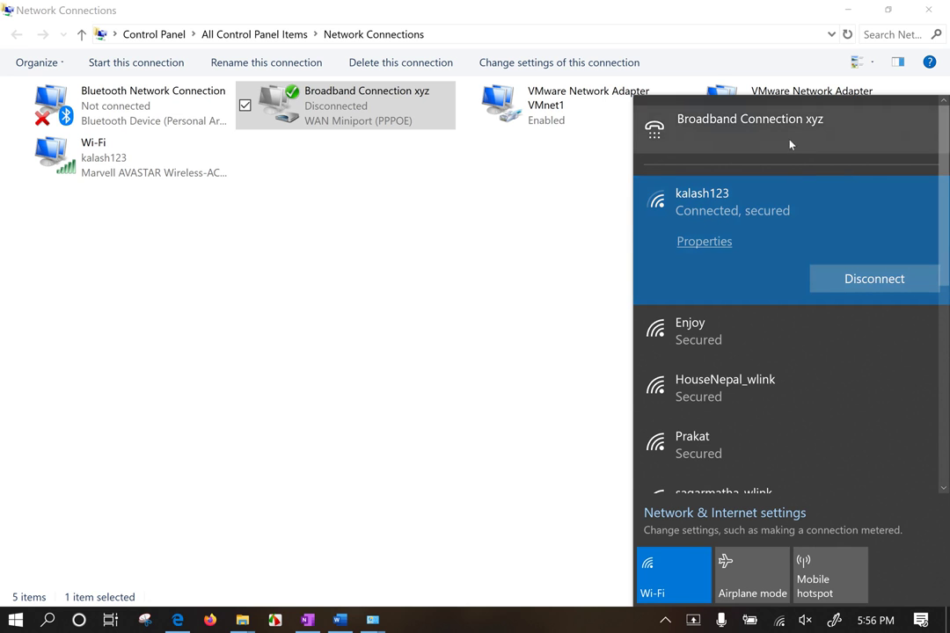
left_click(333, 130)
left_click(332, 107)
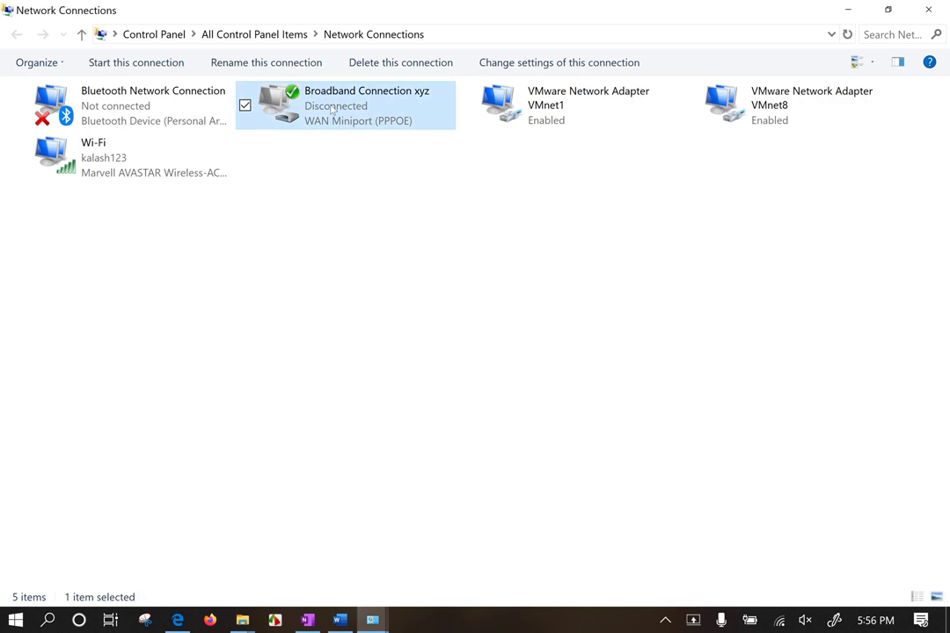
Examine the options, data encryption choices, networking items, sharing settings and service name in the properties of Broadband Connection xyz, and close them
right_click(332, 107)
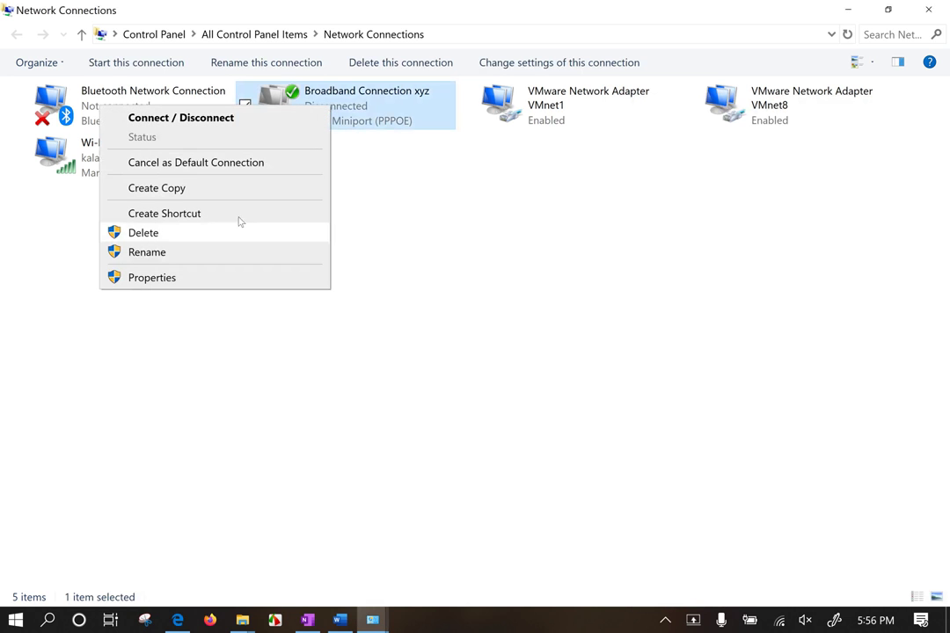
left_click(173, 282)
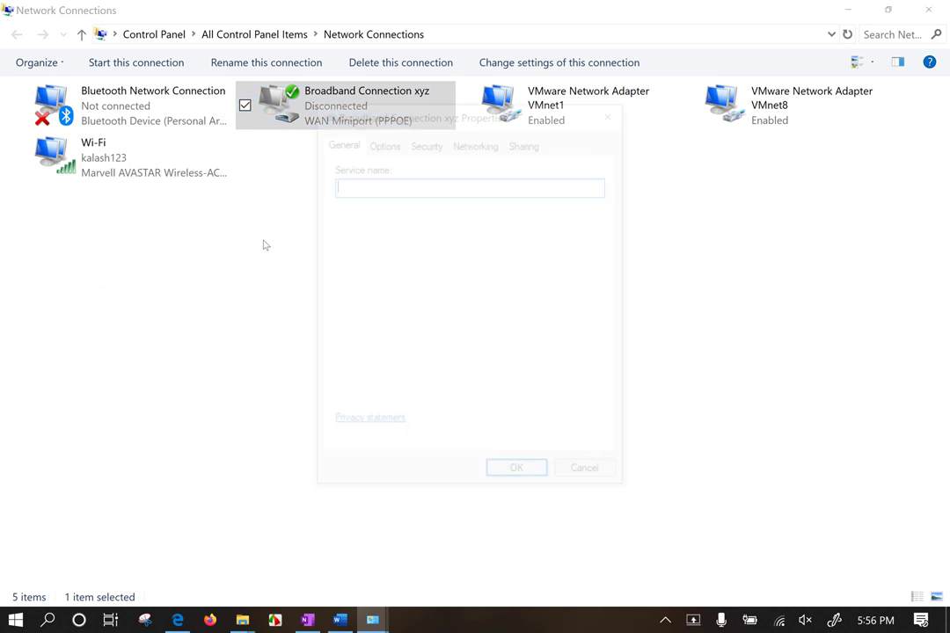
left_click(387, 147)
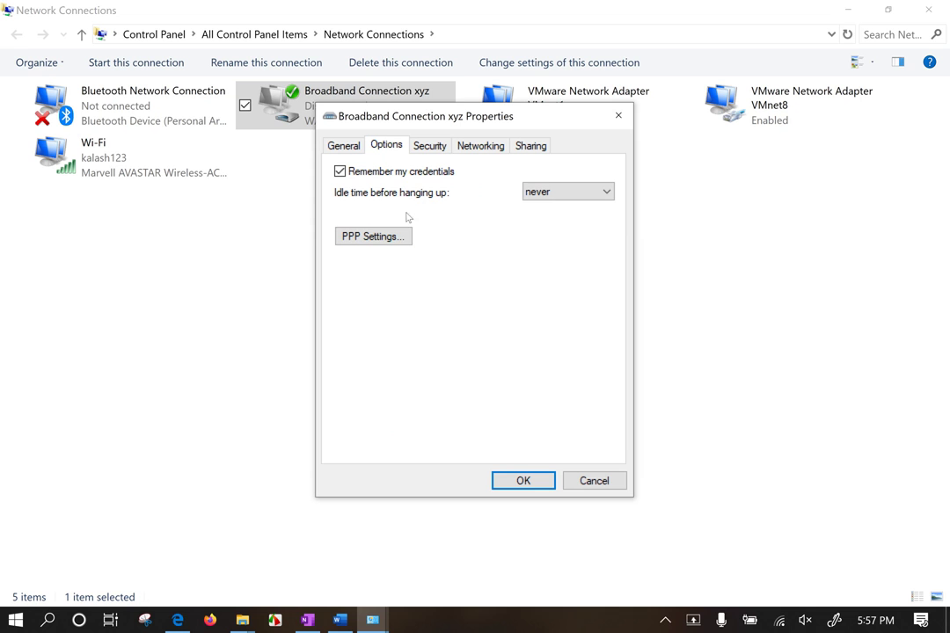
key("ctrl+Tab")
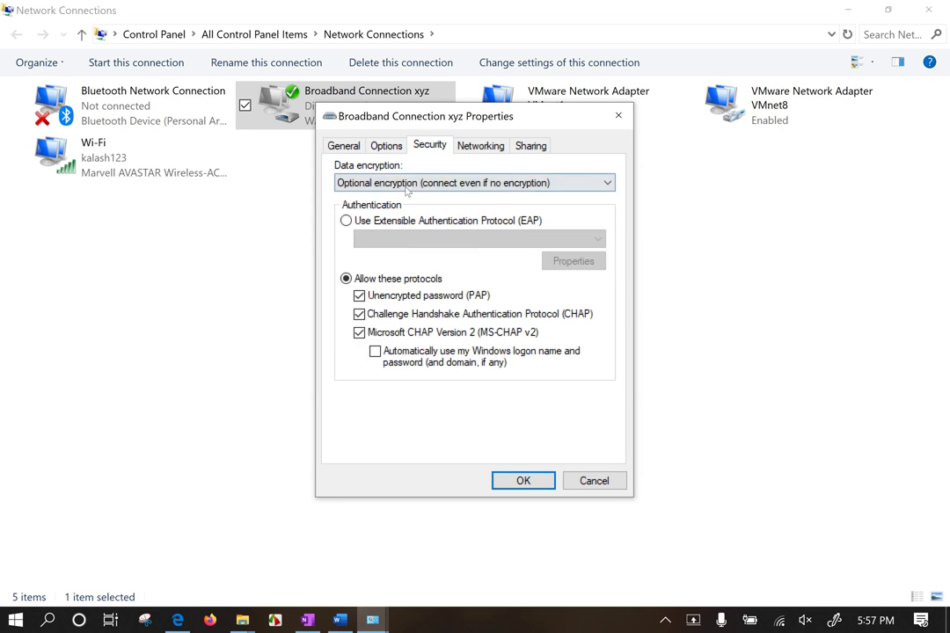
left_click(412, 183)
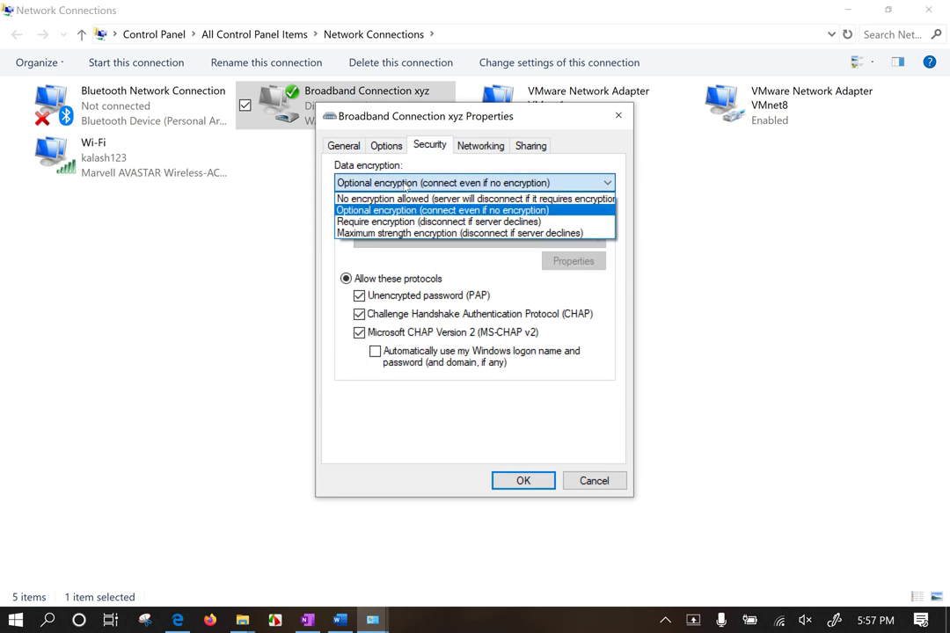
left_click(431, 409)
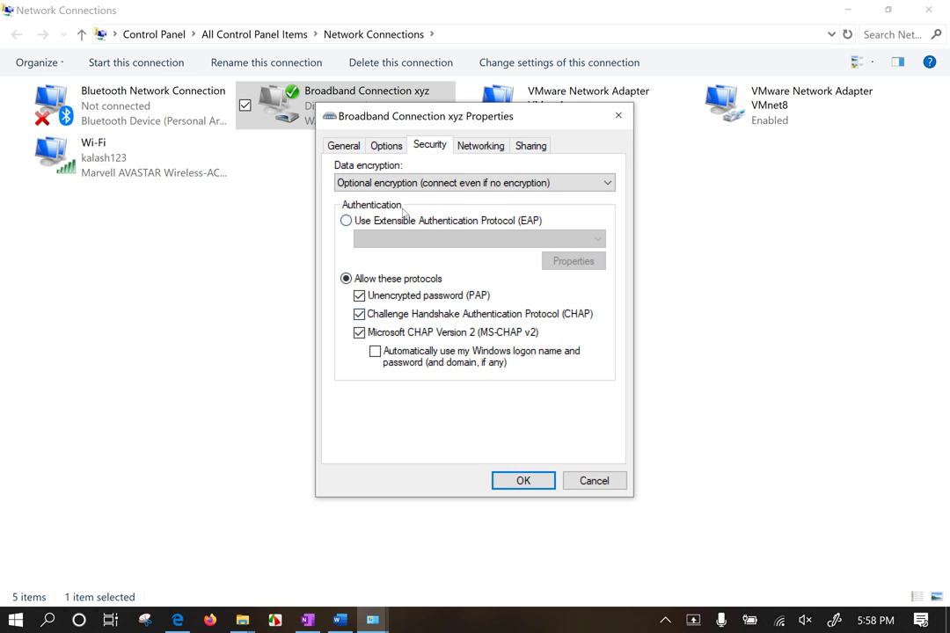
left_click(476, 148)
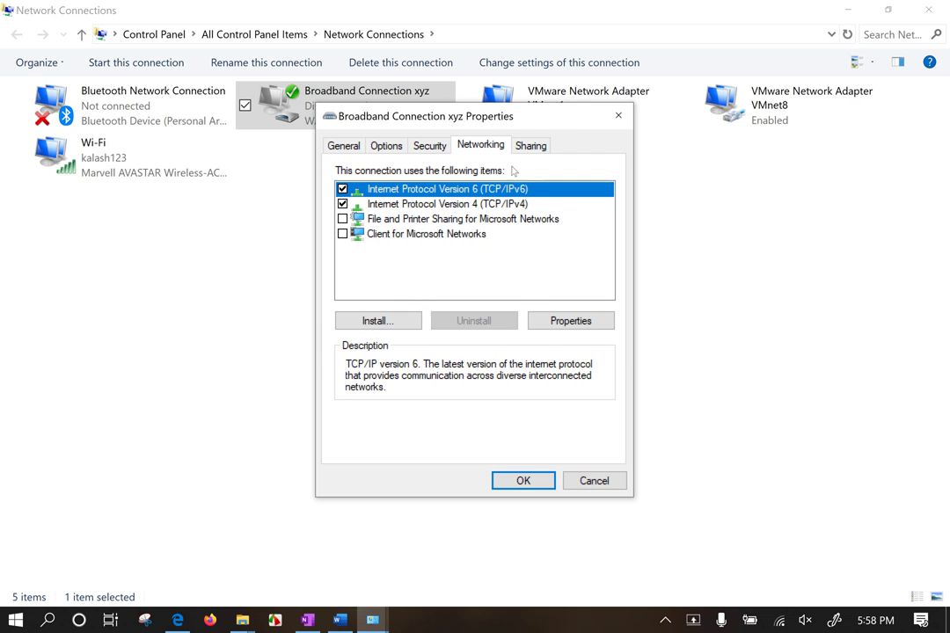
left_click(533, 147)
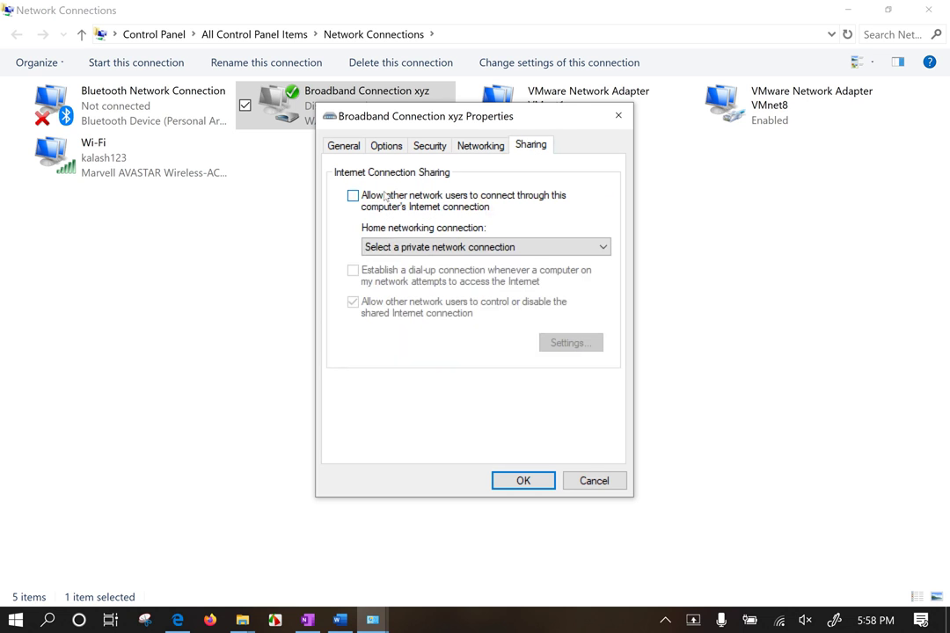
left_click(344, 146)
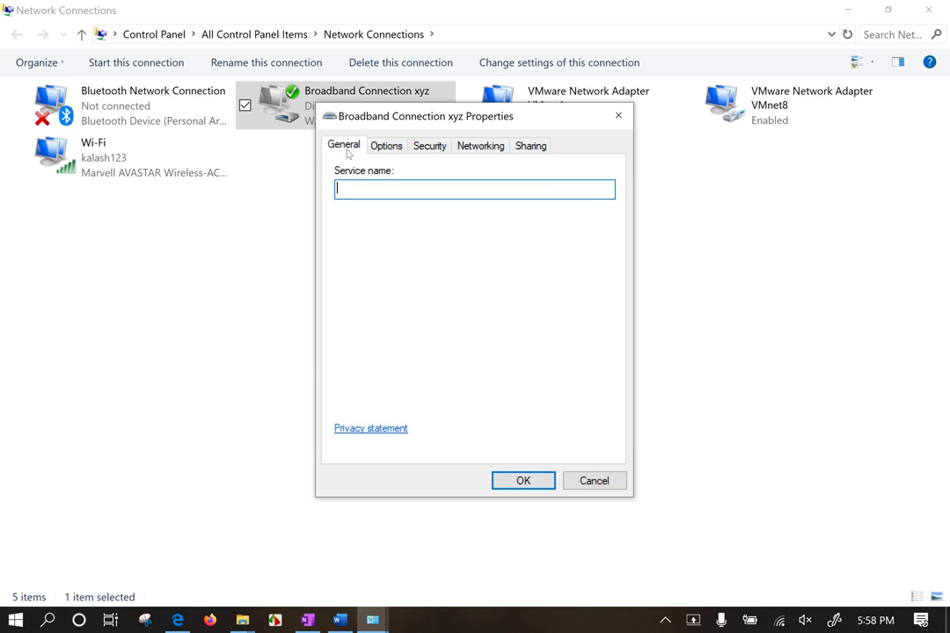
left_click(617, 116)
Delete Broadband Connection xyz, confirm the deletion, and close Network Connections
key("shift+F10")
left_click(247, 243)
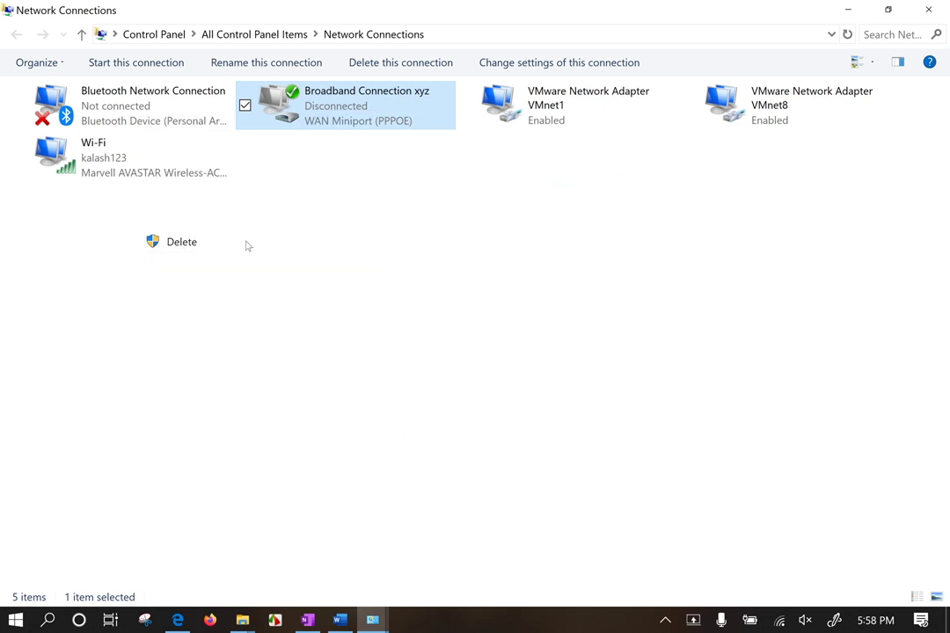
left_click(535, 375)
left_click_drag(323, 294, 413, 26)
left_click_drag(457, 339, 644, 438)
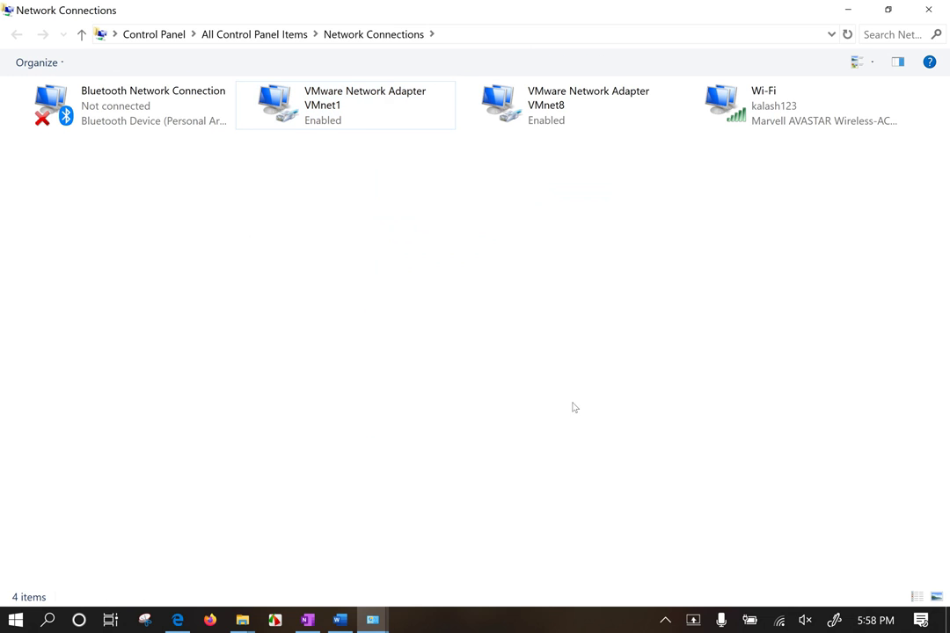
left_click(943, 7)
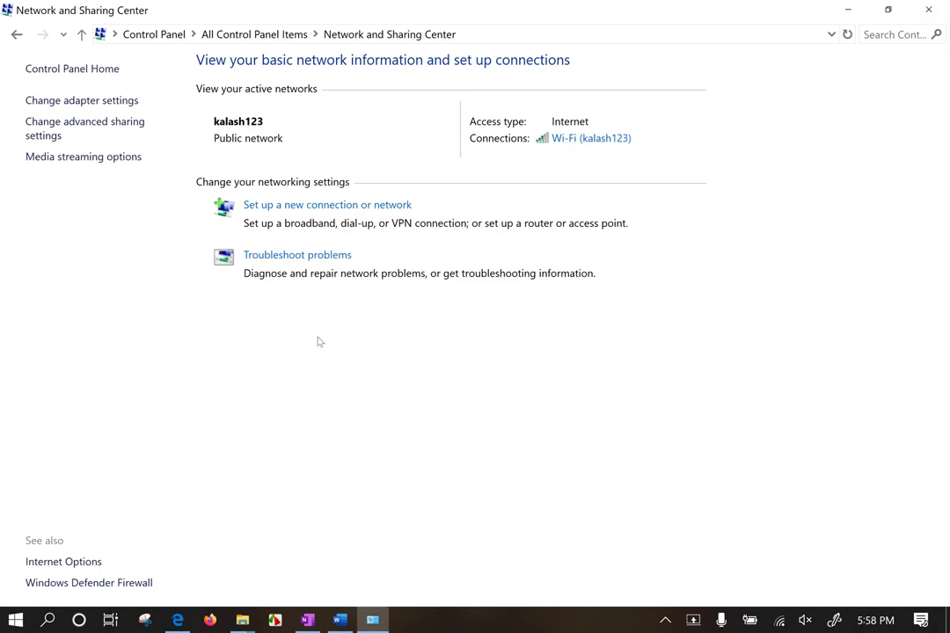
Retrace the route from Control Panel home through network status to the advanced sharing settings, and expand the Private profile
left_click(112, 132)
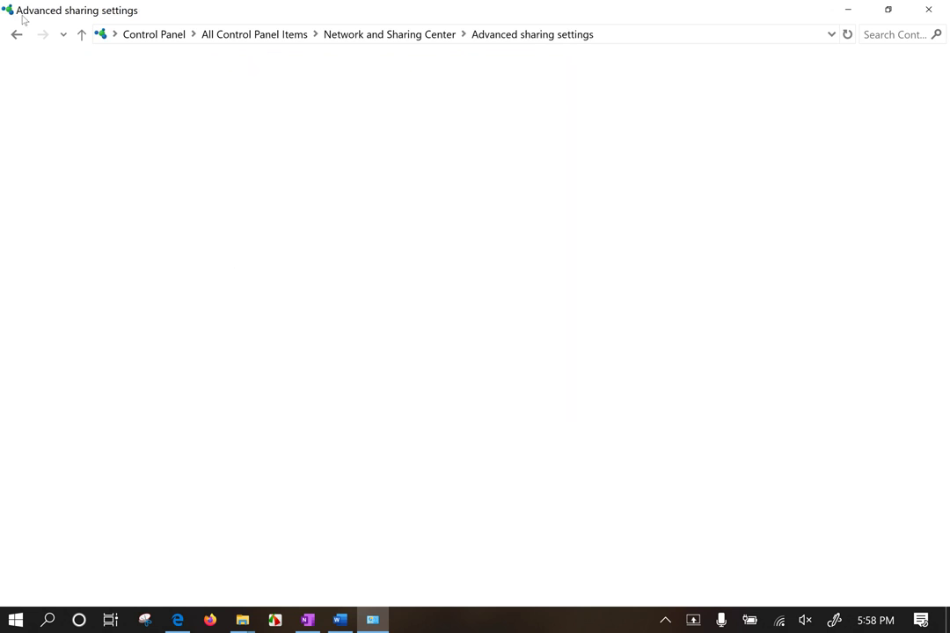
left_click(16, 35)
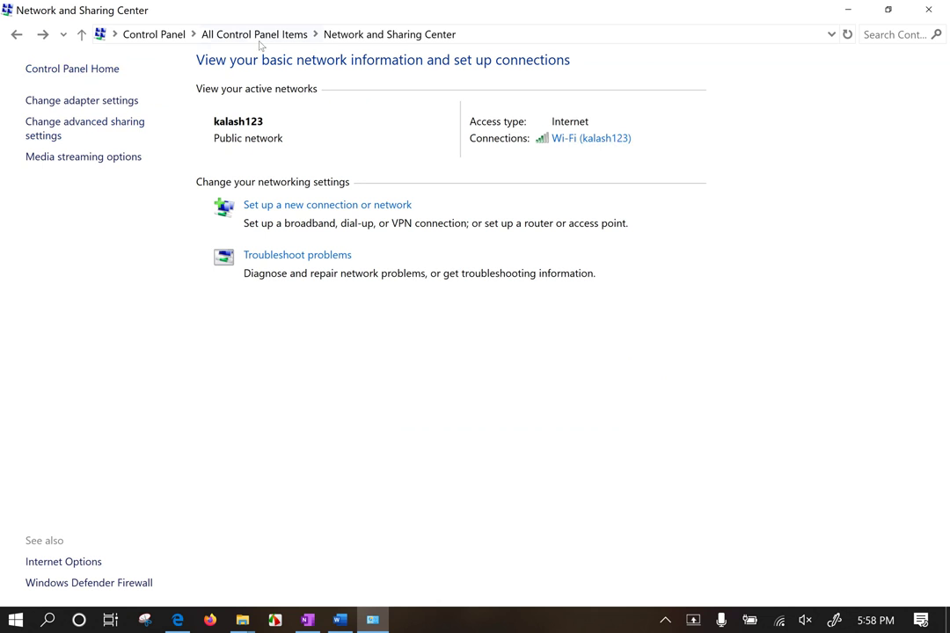
left_click(154, 36)
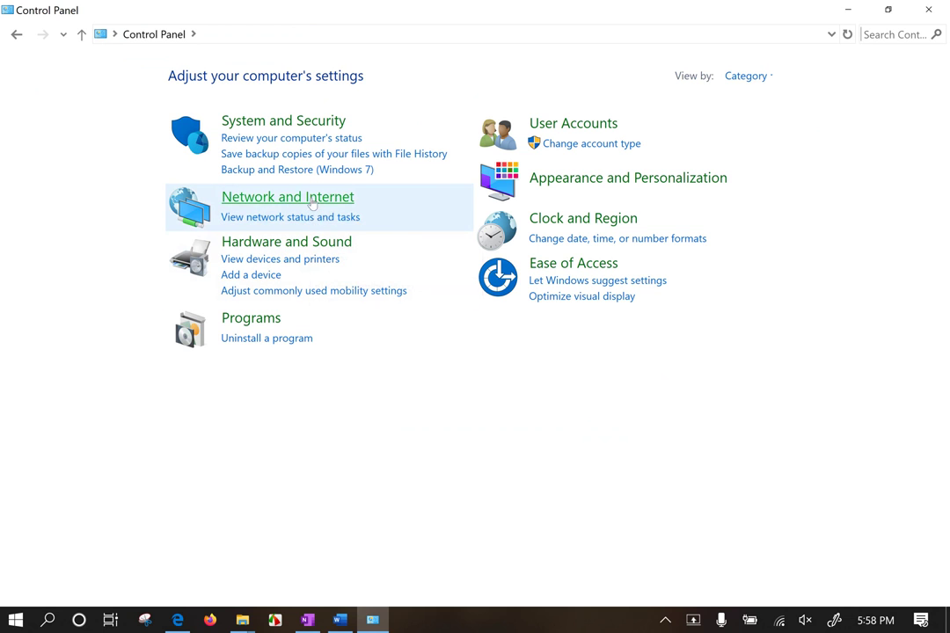
left_click(264, 197)
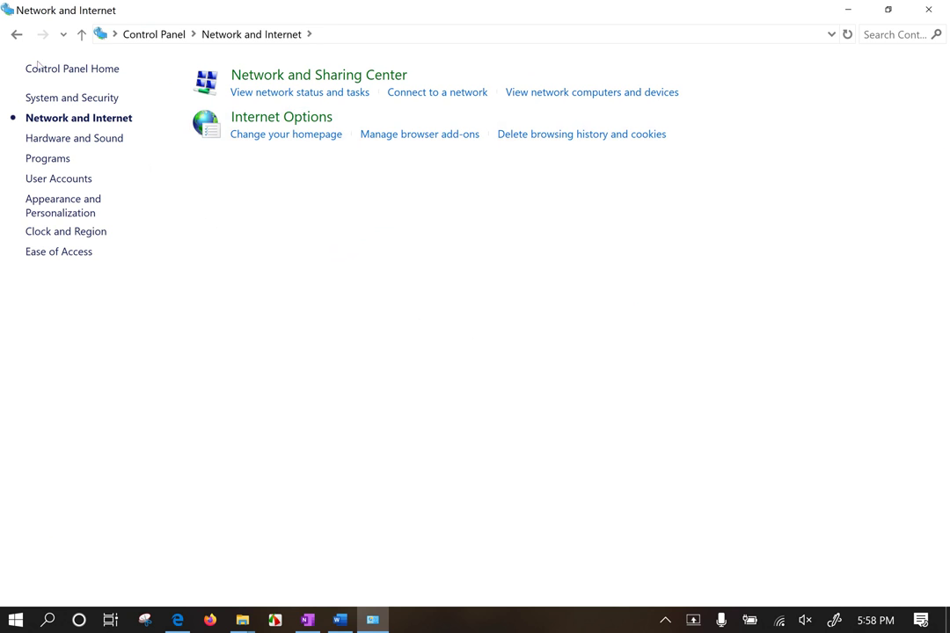
left_click(16, 35)
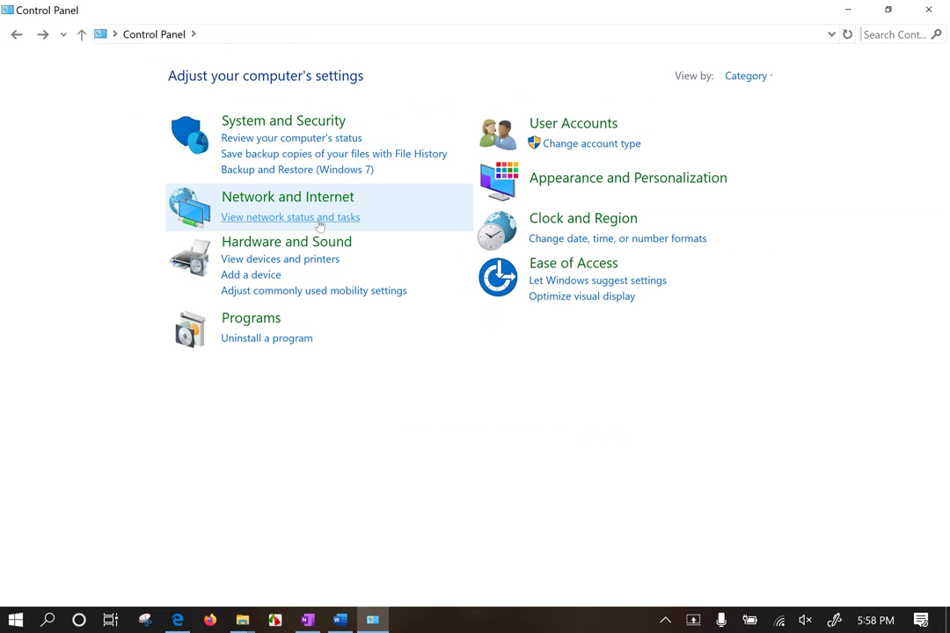
left_click(318, 217)
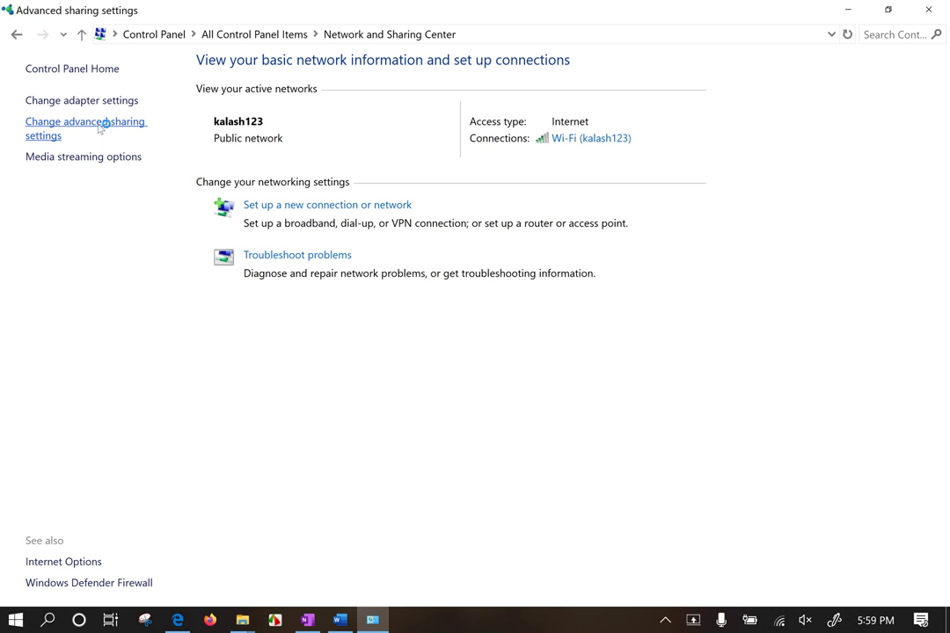
left_click(99, 128)
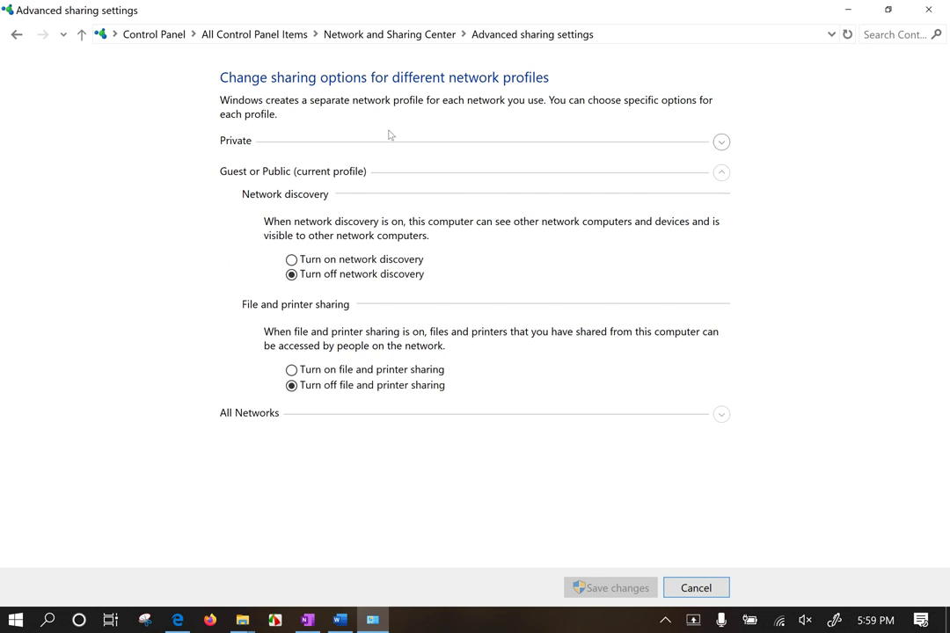
left_click(719, 143)
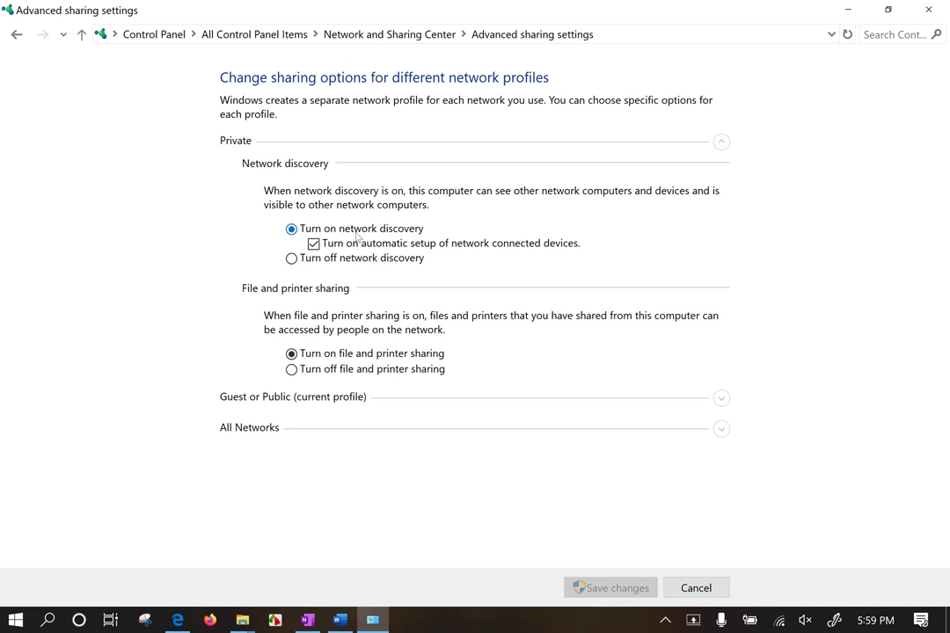
Check the Network location in File Explorer, look at the choices for turning on network discovery, dismiss the notices and close the window
key("super+e")
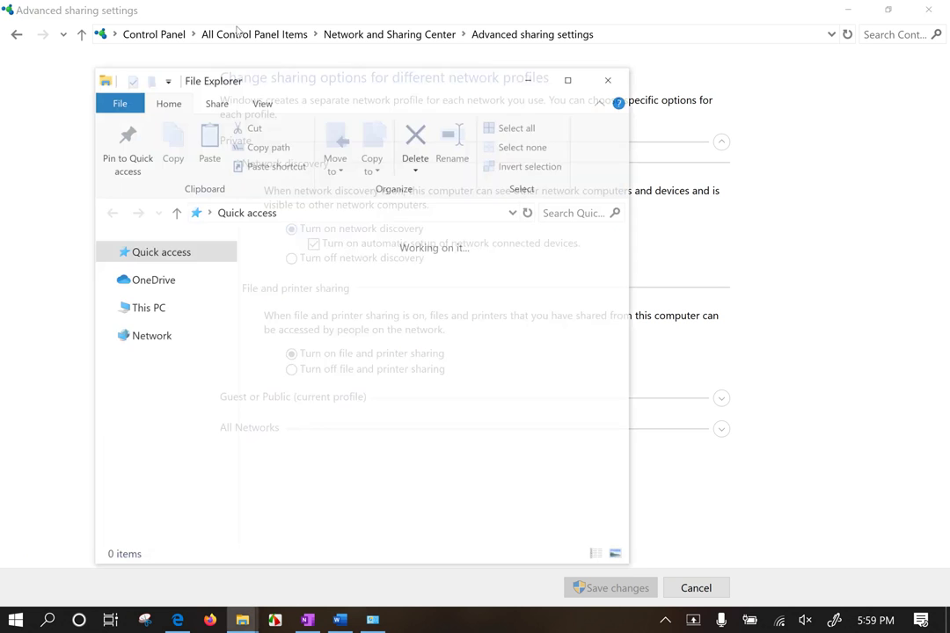
left_click(153, 512)
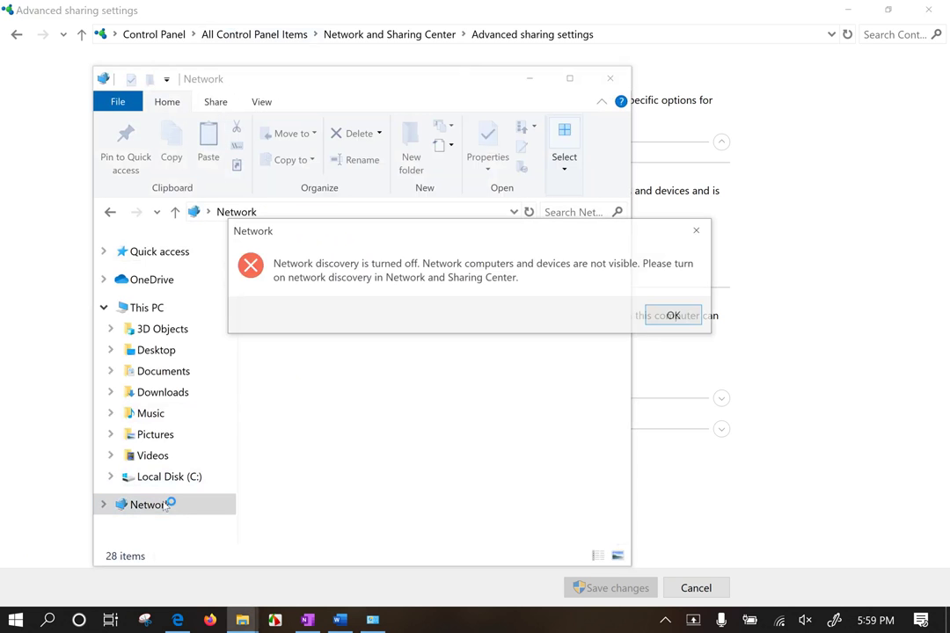
left_click(676, 317)
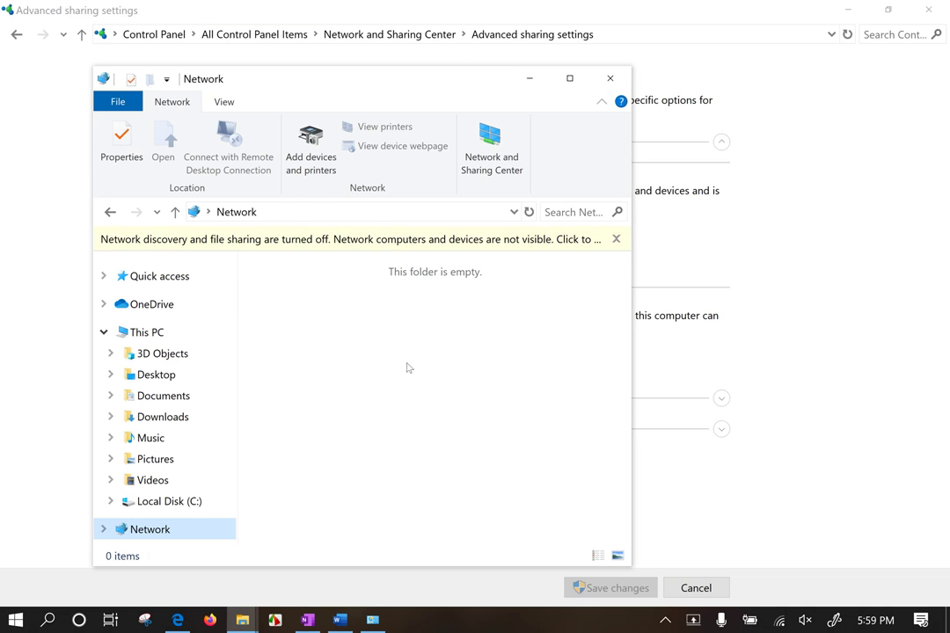
left_click(383, 244)
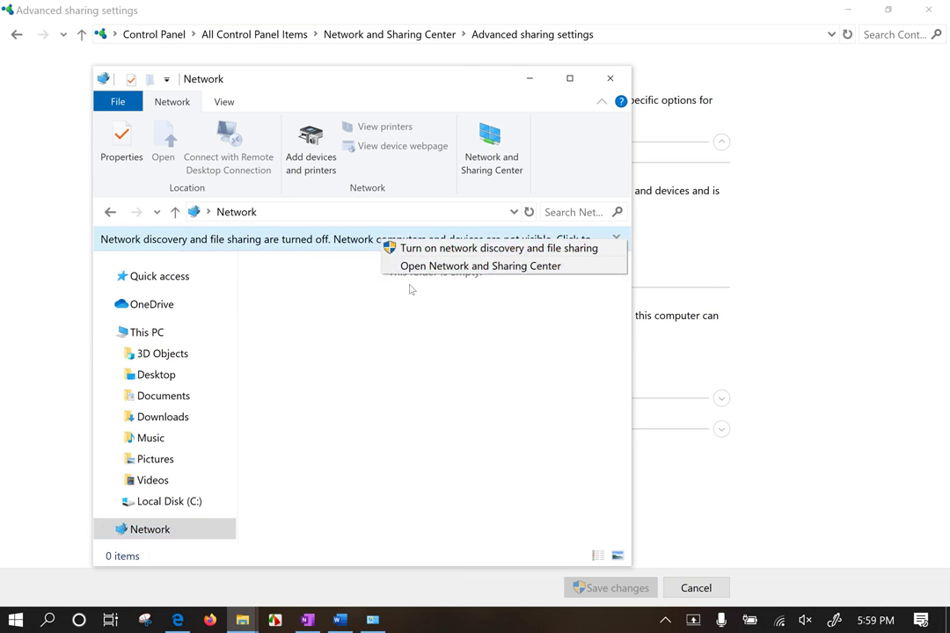
left_click(405, 428)
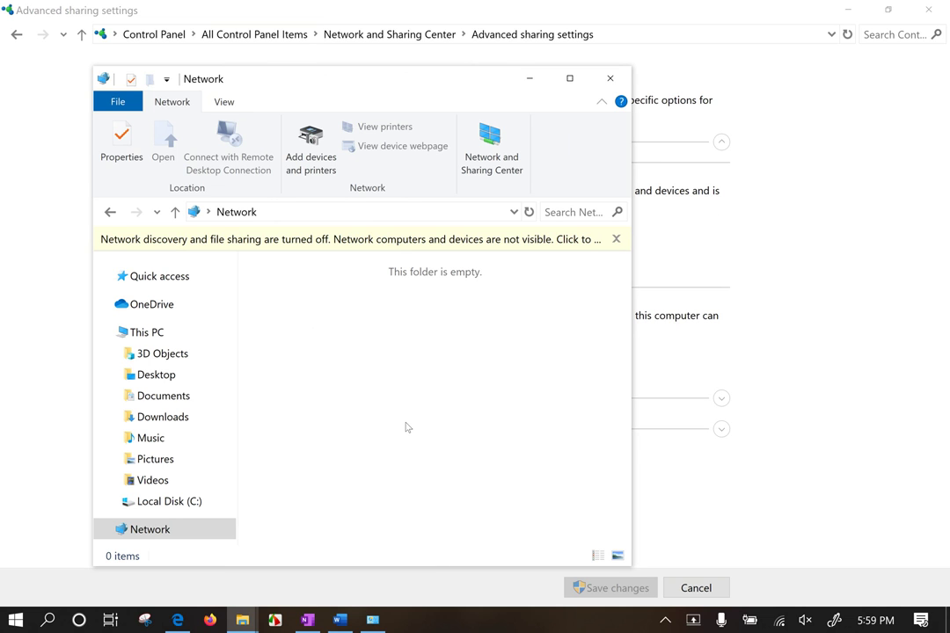
left_click_drag(291, 323, 473, 437)
left_click_drag(308, 304, 397, 365)
left_click(616, 239)
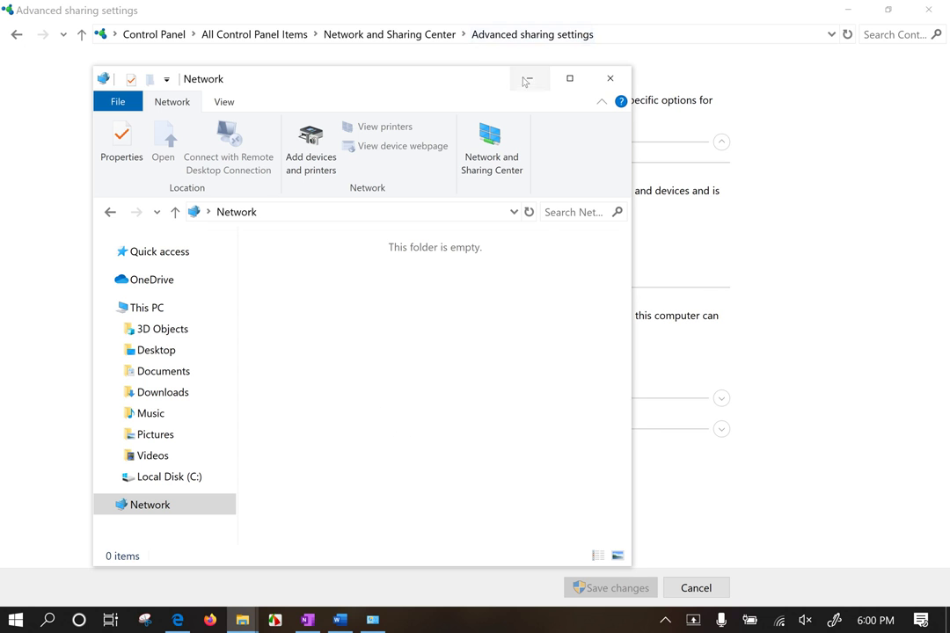
left_click(609, 79)
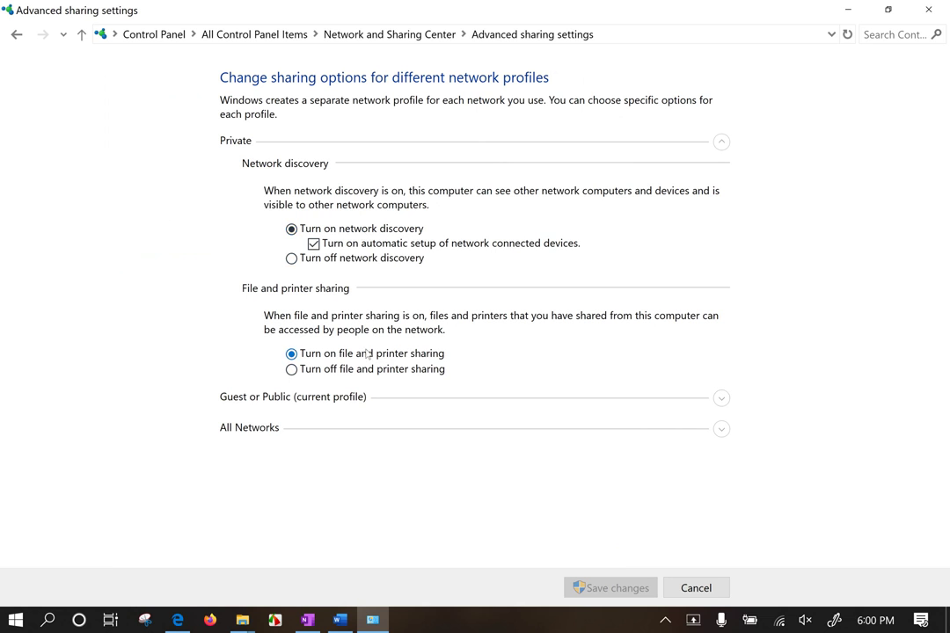
Review the sharing options of the Guest or Public profile and of All Networks
left_click(329, 400)
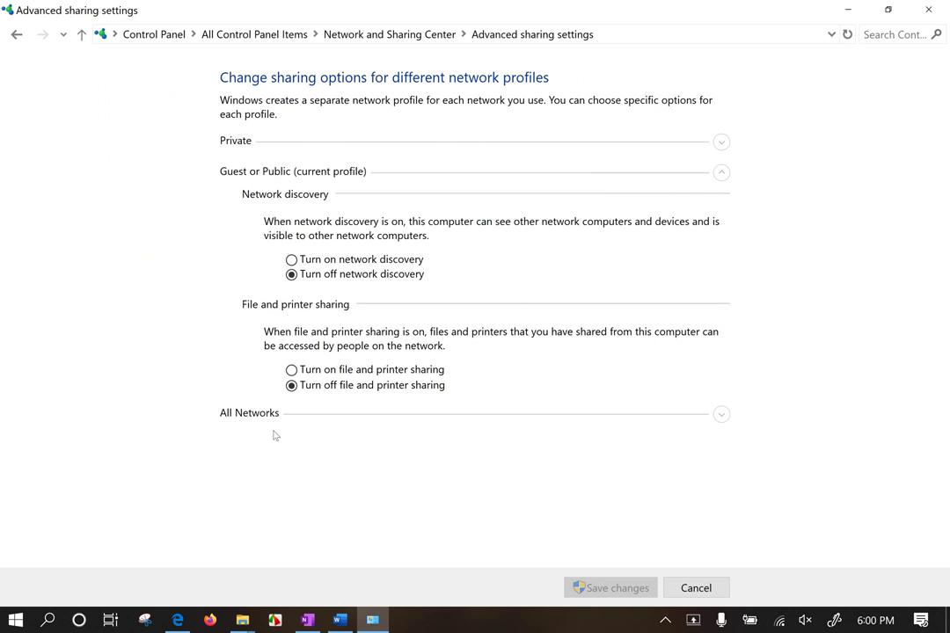
left_click(718, 420)
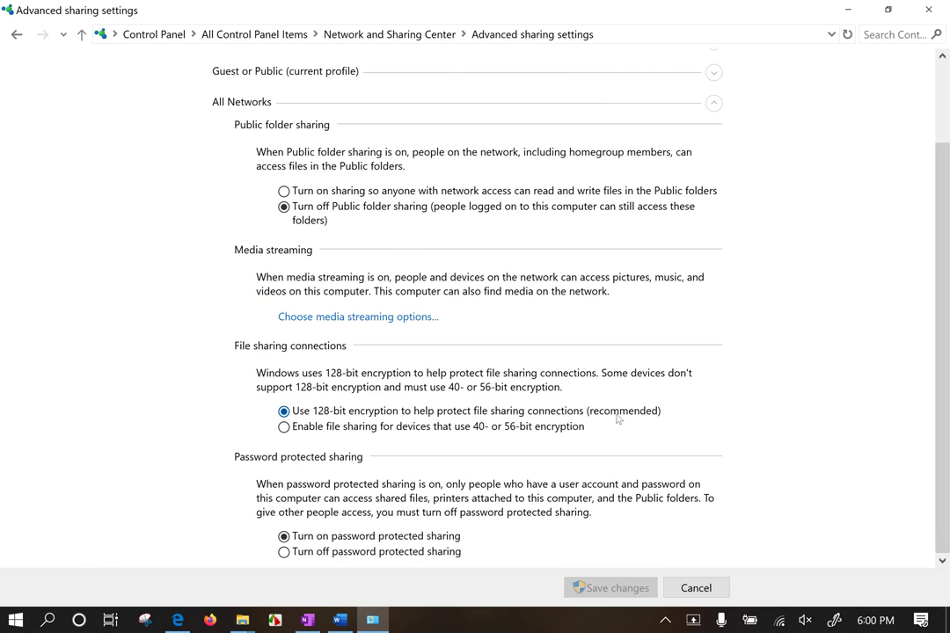
Enable file sharing for devices that use 40- or 56-bit encryption, keep password protected sharing on, and save the changes
left_click(490, 428)
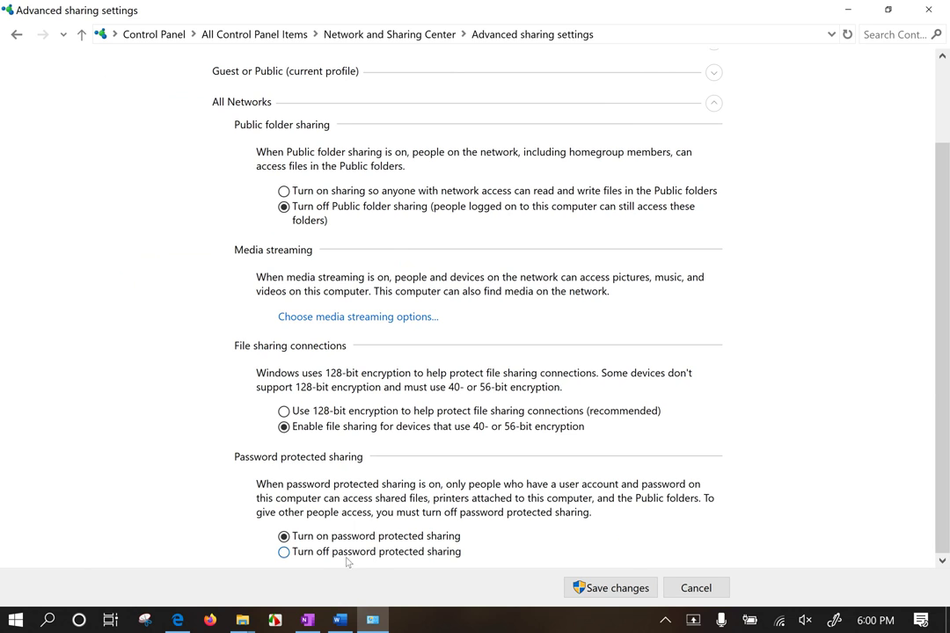
left_click(374, 556)
left_click(358, 538)
left_click(595, 589)
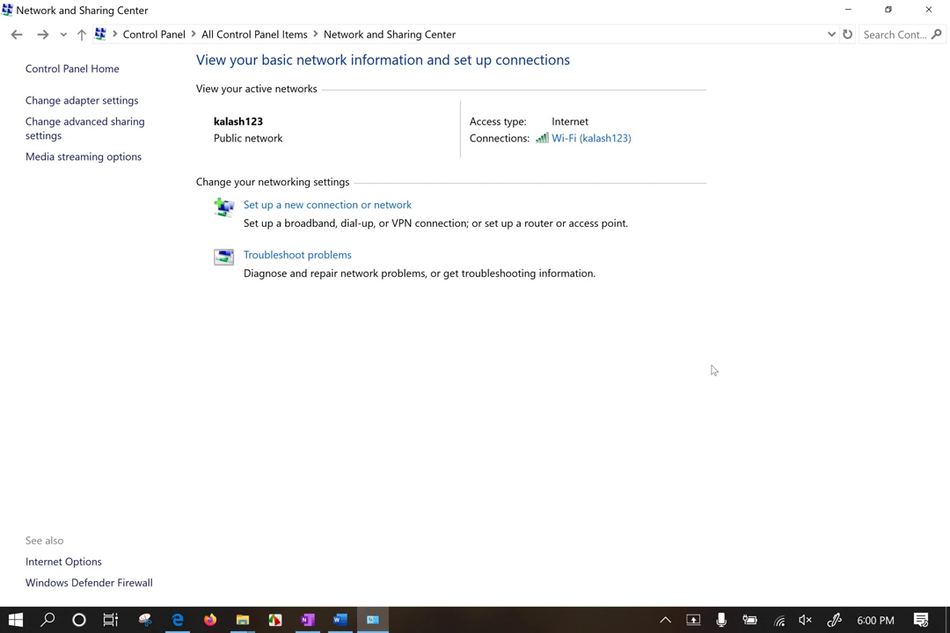
Force a Group Policy update from Command Prompt with gpupdate /force, highlight the command, and close the console
key("super+r")
type("cmd")
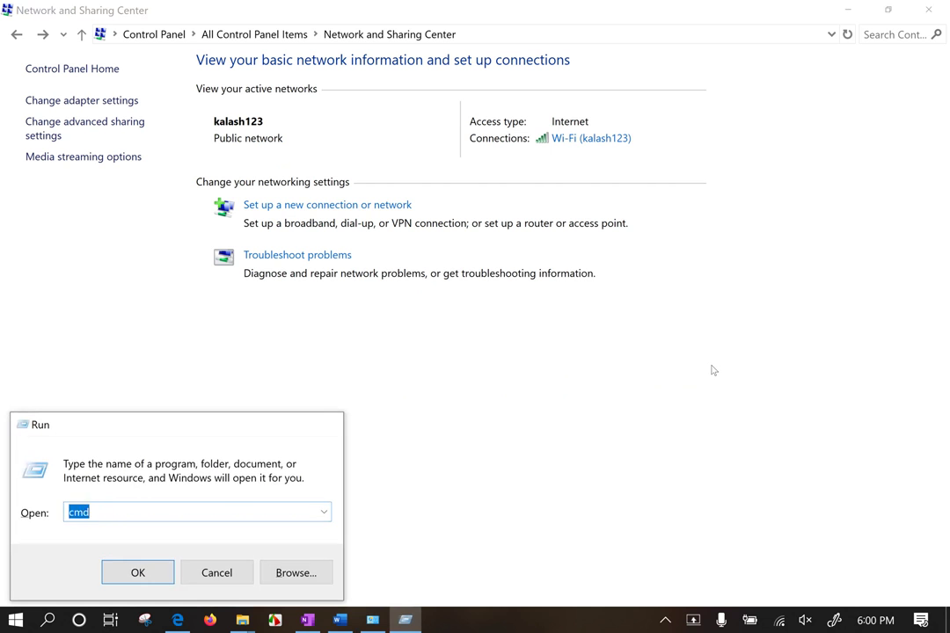
key("Return")
type("gpup")
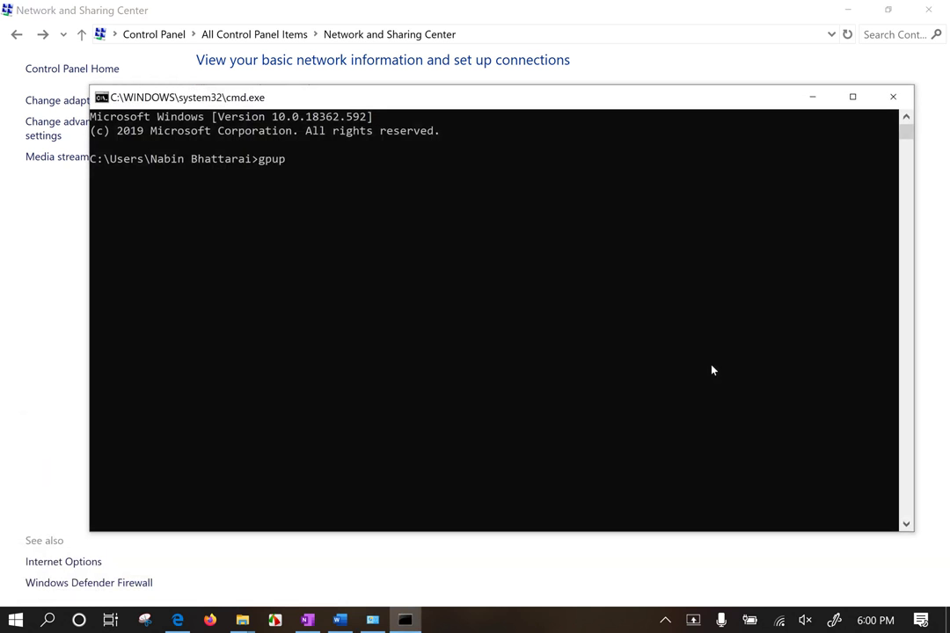
type("date /force")
key("Return")
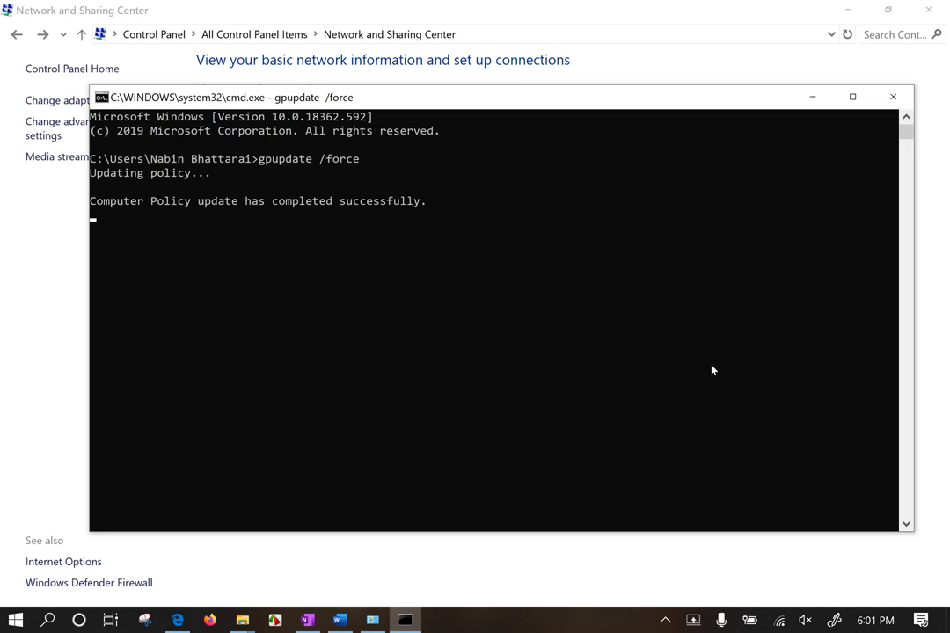
left_click_drag(260, 164, 358, 172)
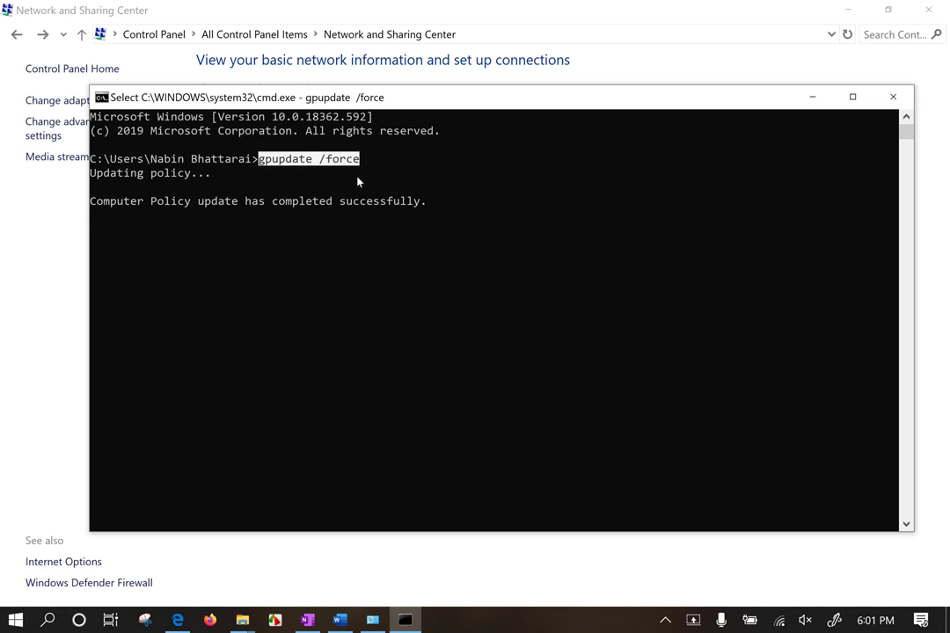
left_click_drag(501, 98, 470, 105)
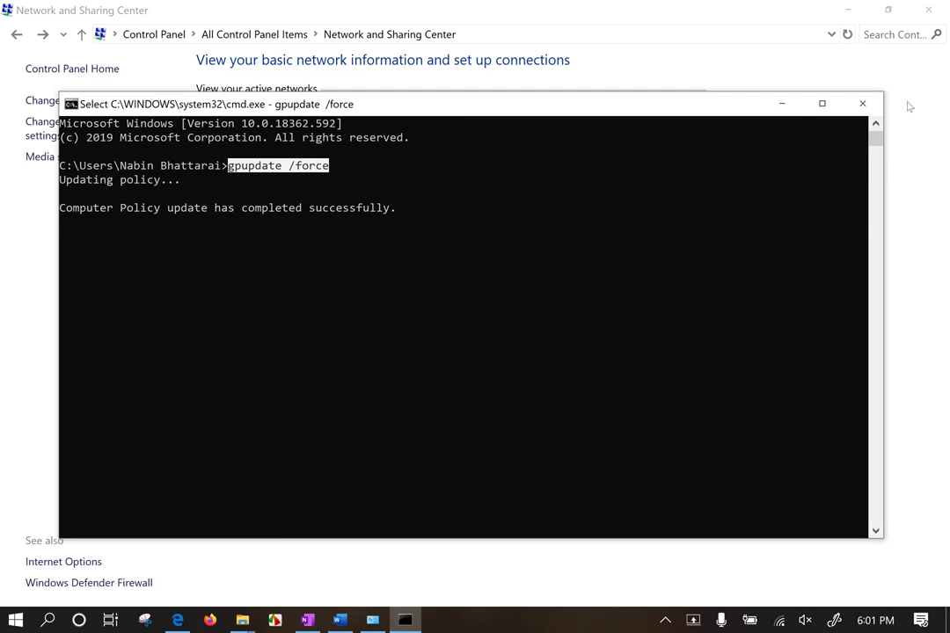
left_click(864, 103)
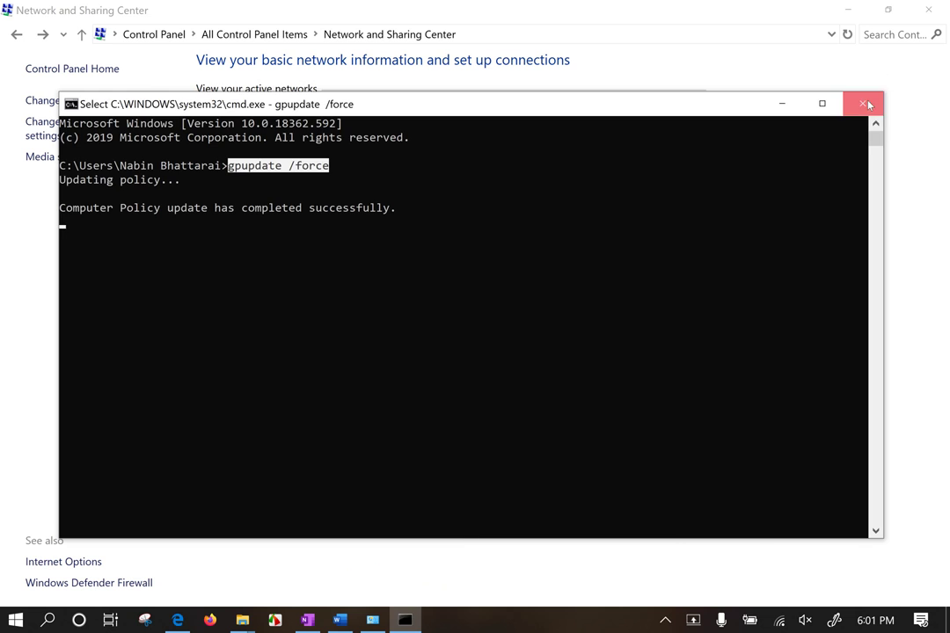
Open Windows Defender Firewall and turn the firewall off for both private and public networks
key("super")
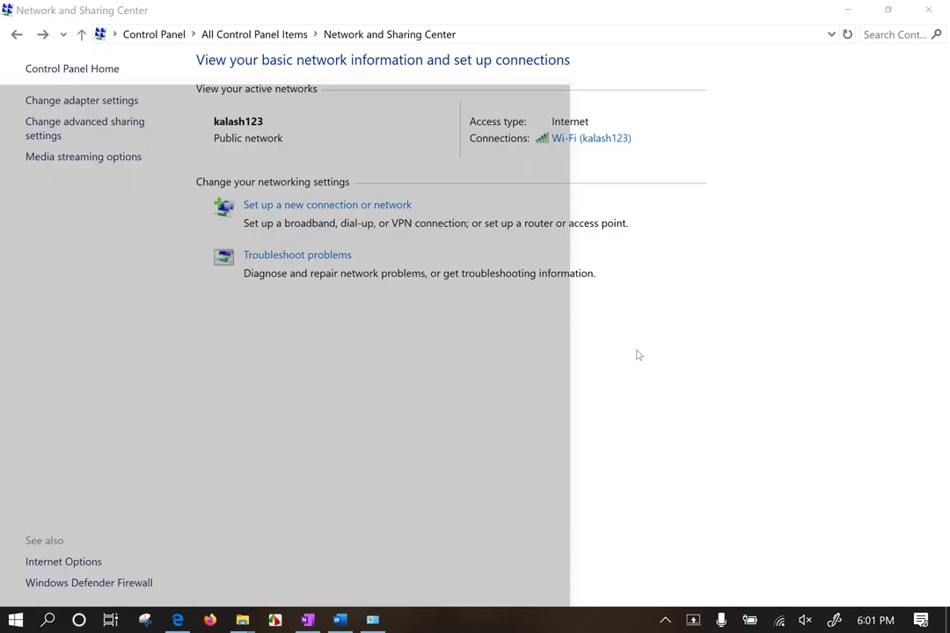
type("fire")
left_click(110, 219)
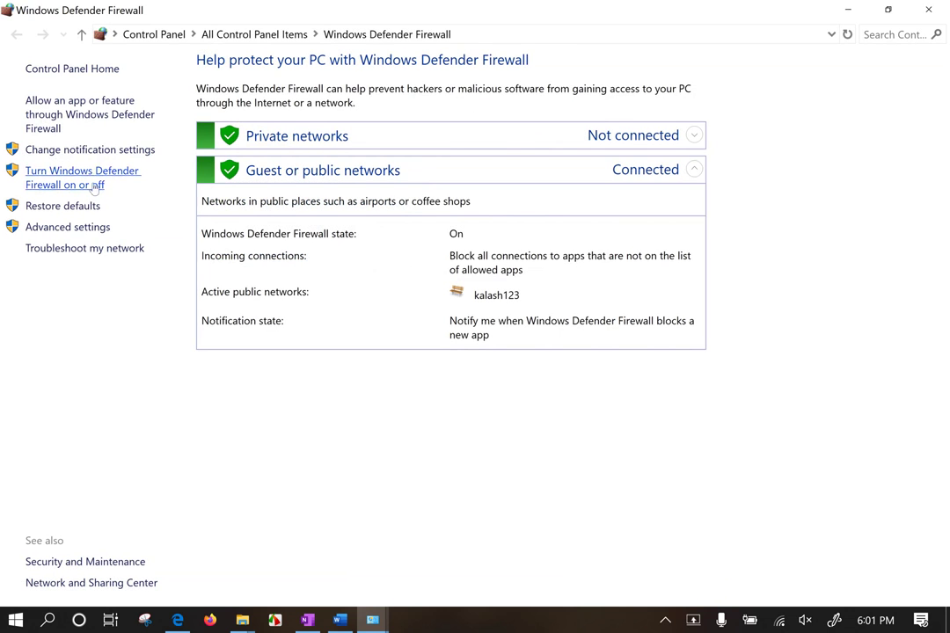
left_click(113, 182)
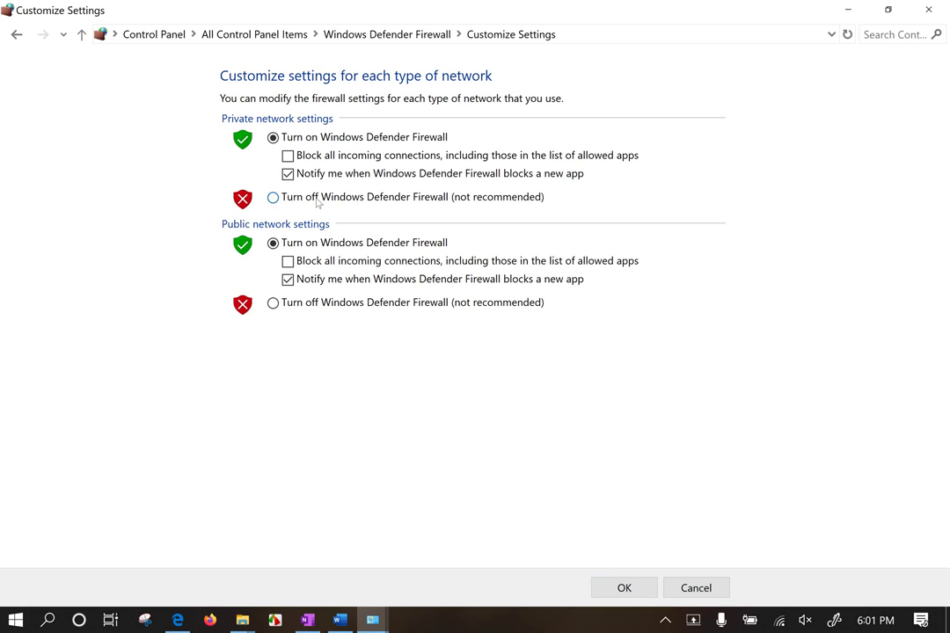
left_click(311, 199)
left_click(361, 307)
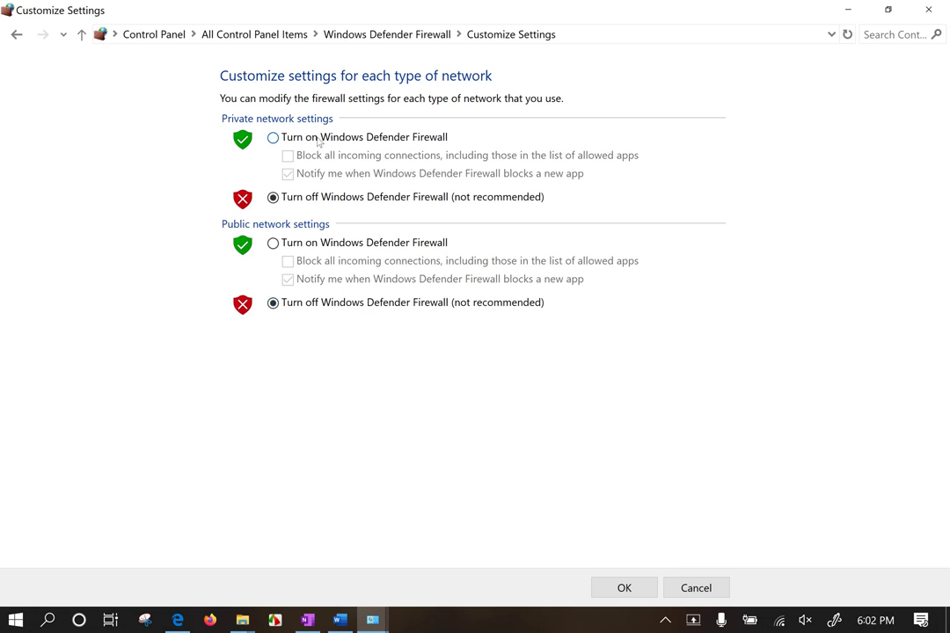
left_click(272, 137)
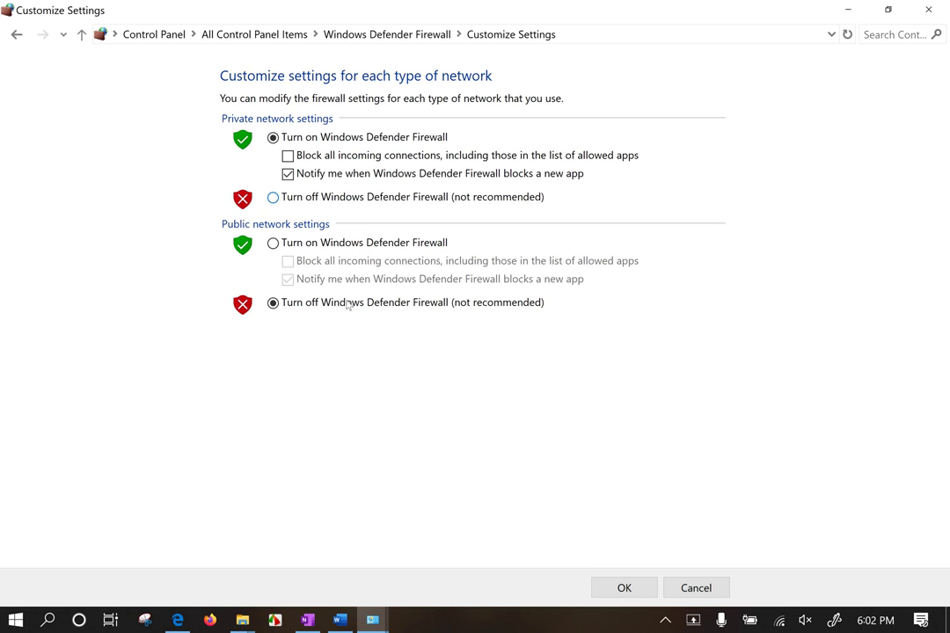
left_click(332, 205)
key("Return")
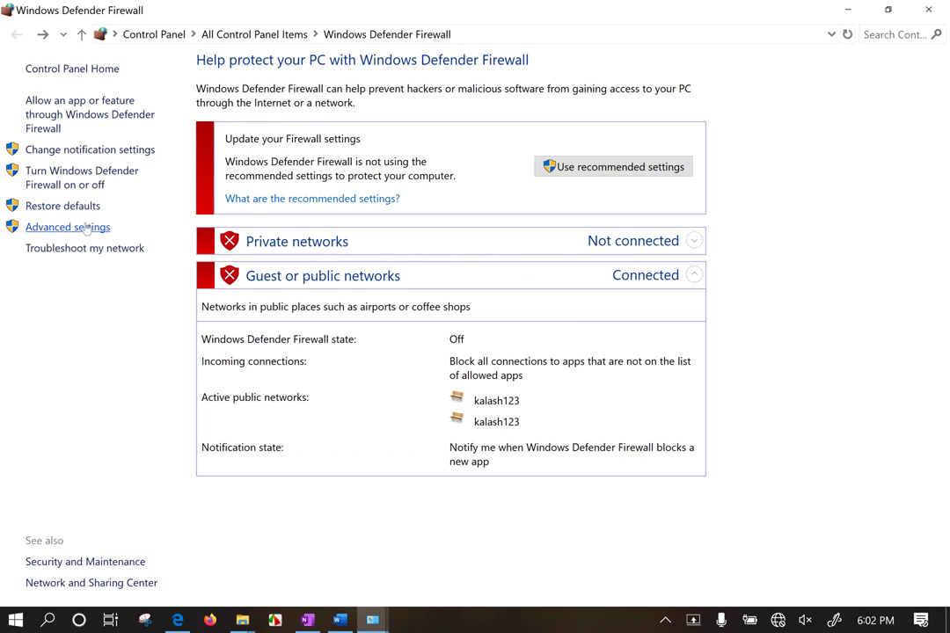
Open the firewall's advanced settings in a maximized window and examine the inbound and outbound rules
left_click(86, 227)
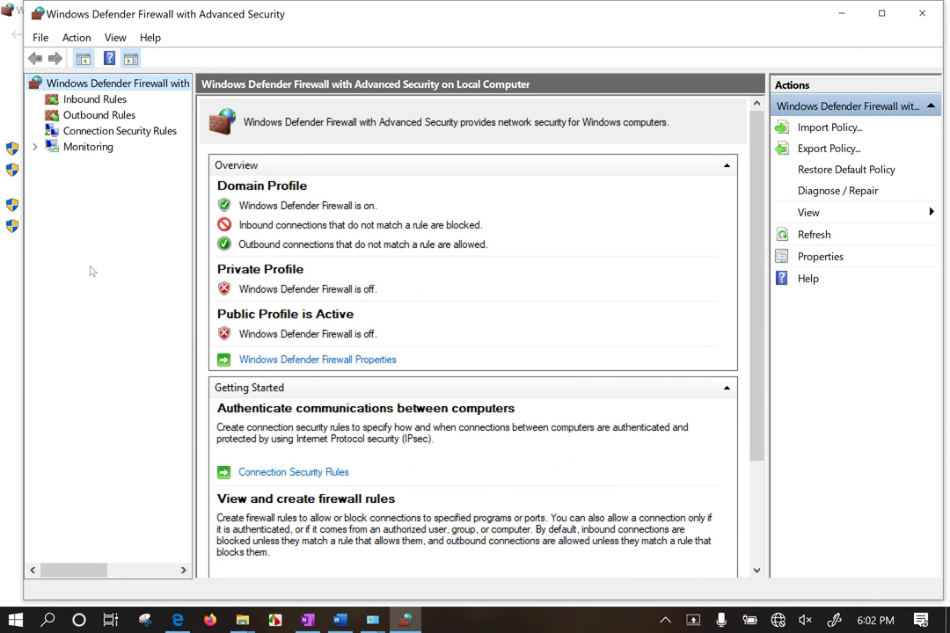
double_click(443, 21)
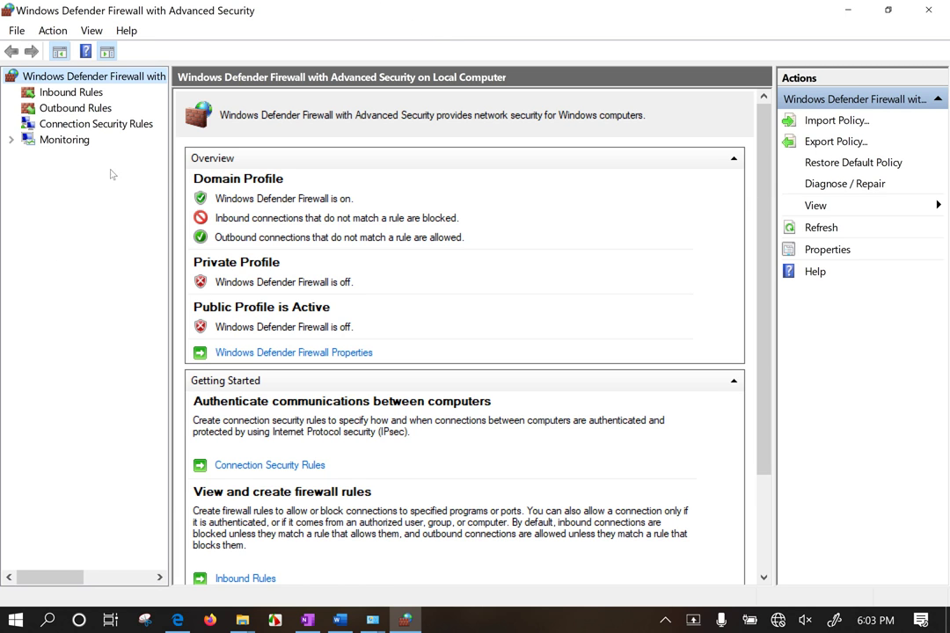
left_click(63, 92)
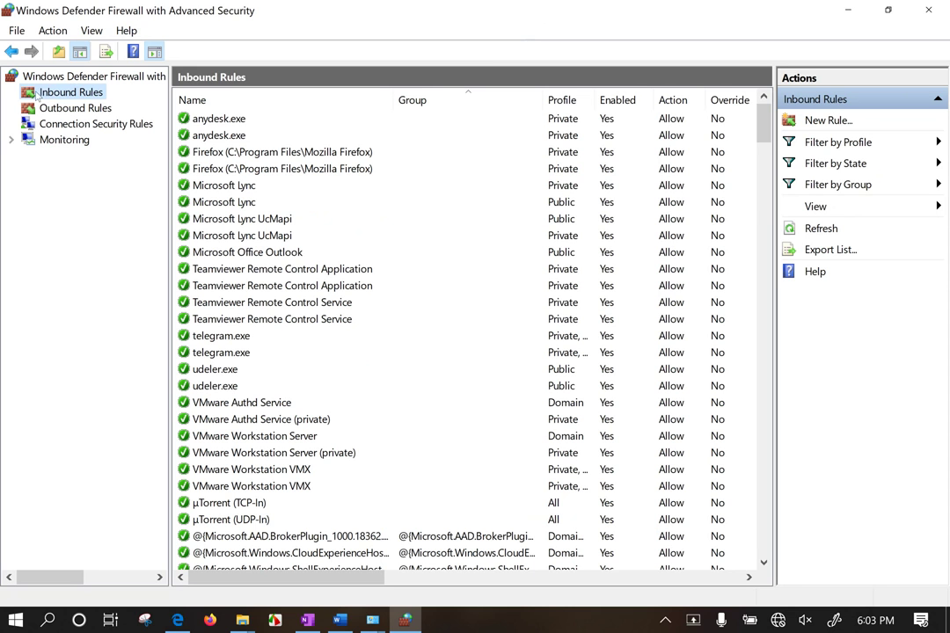
left_click(61, 110)
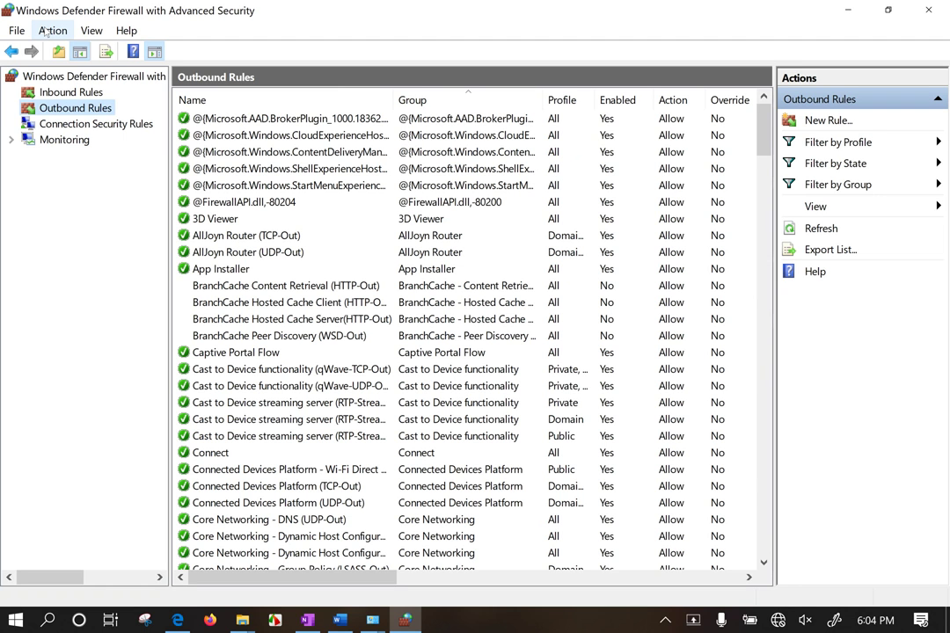
left_click(63, 94)
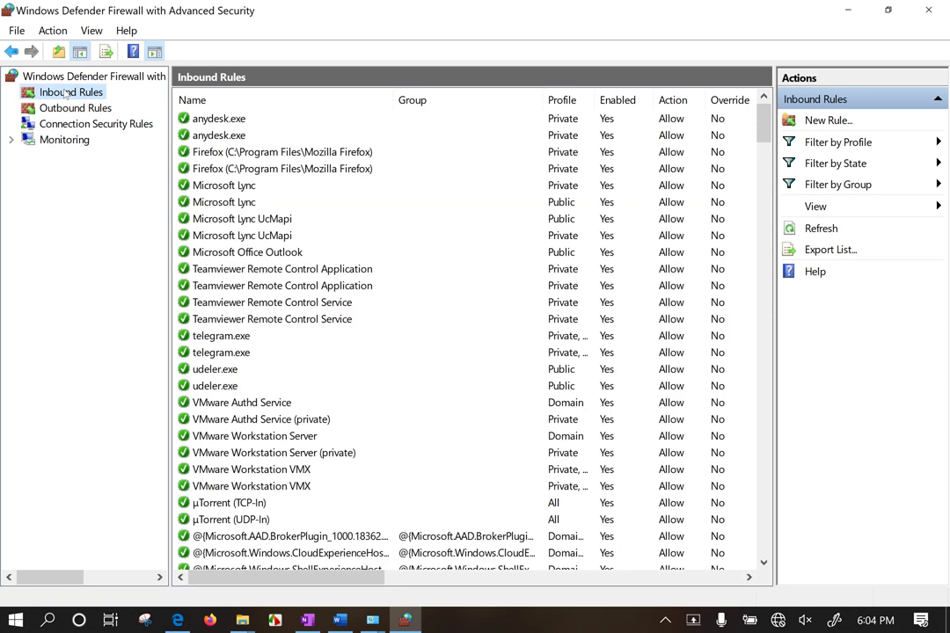
left_click(349, 219)
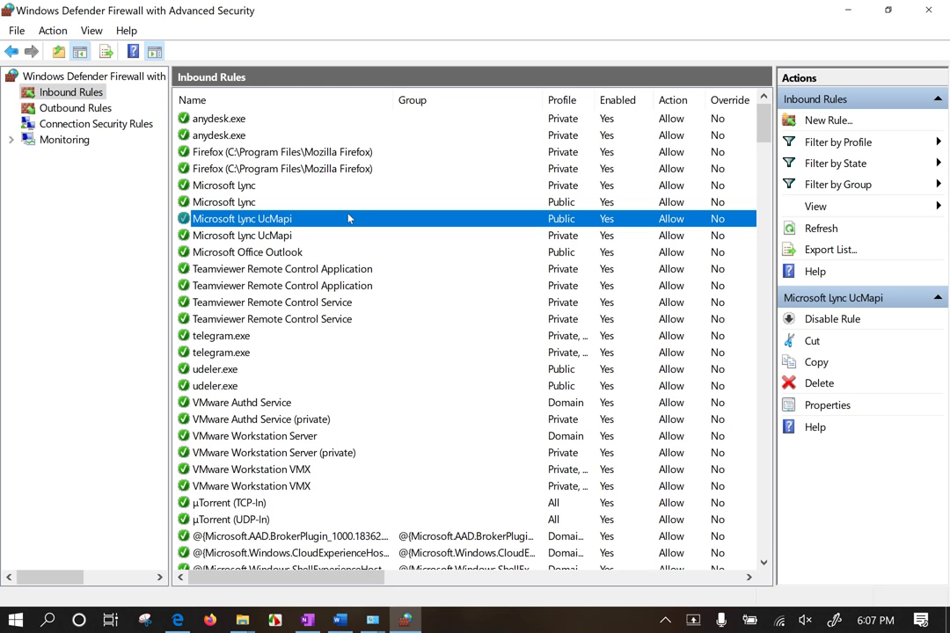
left_click(102, 280)
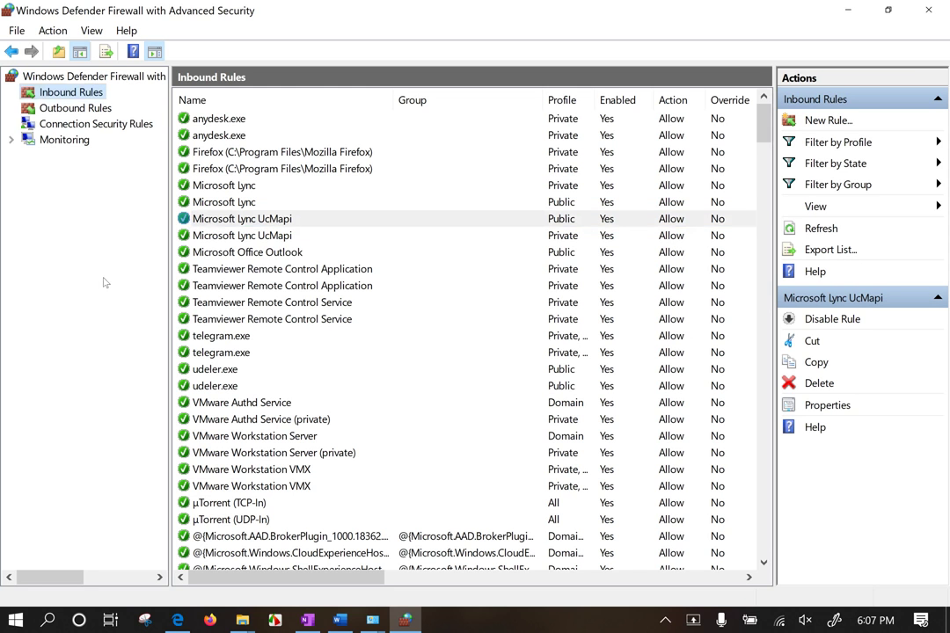
Start a new inbound rule of type Program and proceed to the program selection
right_click(69, 98)
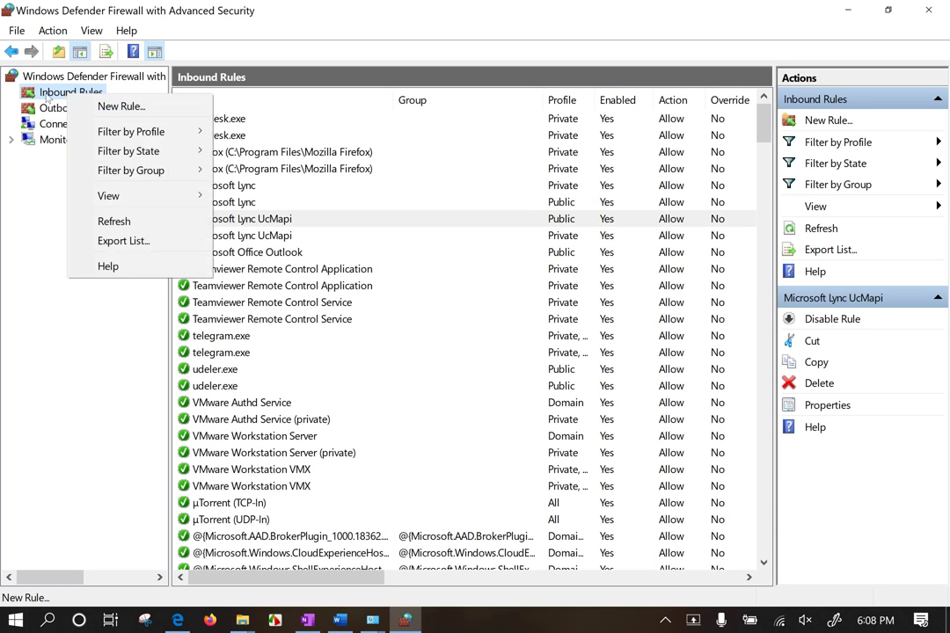
key("Escape")
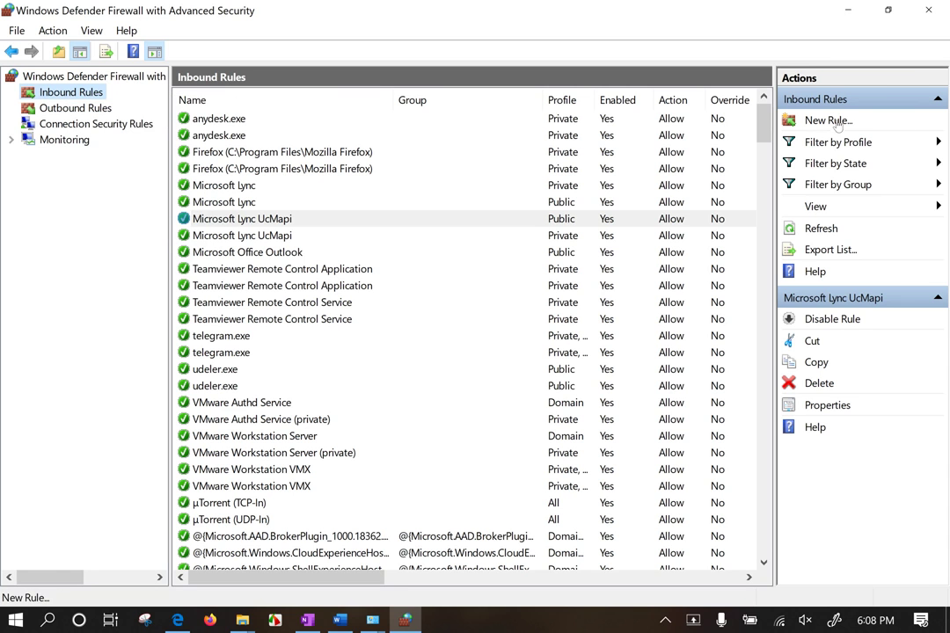
right_click(70, 95)
left_click(123, 107)
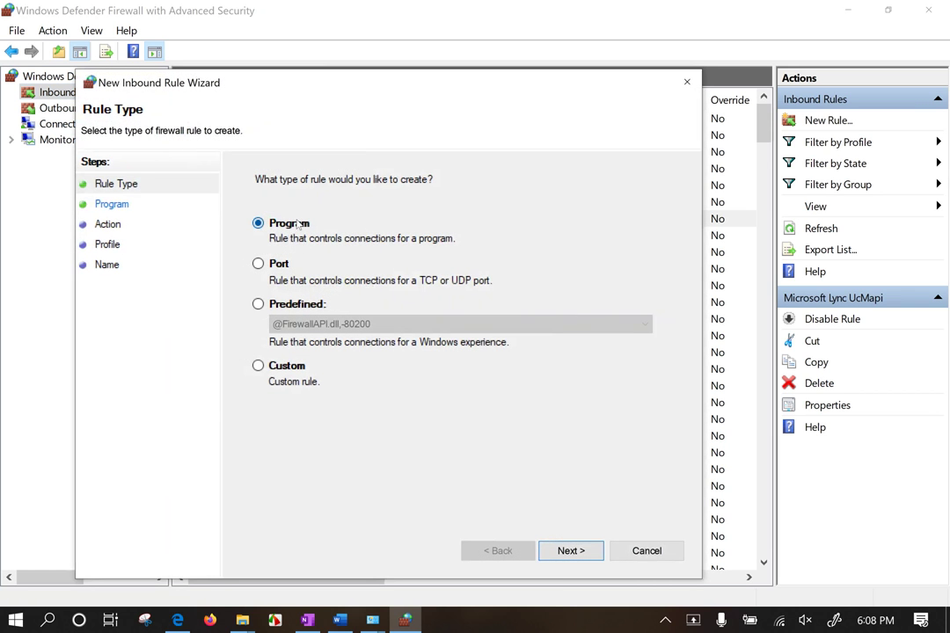
left_click(578, 552)
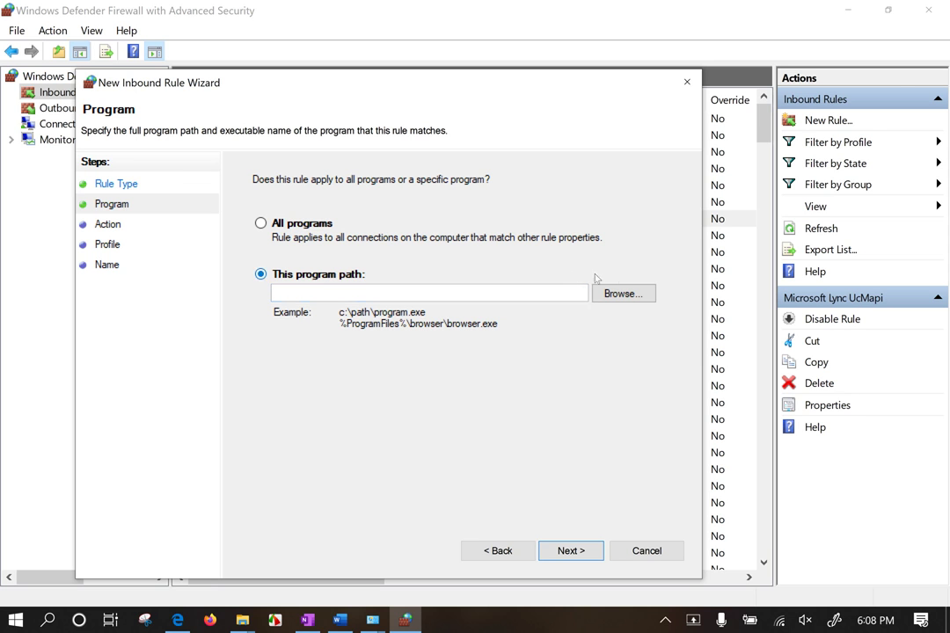
Browse for the rule's program path in a maximized file dialog and open Program Files (x86) on Local Disk (C:)
left_click(627, 296)
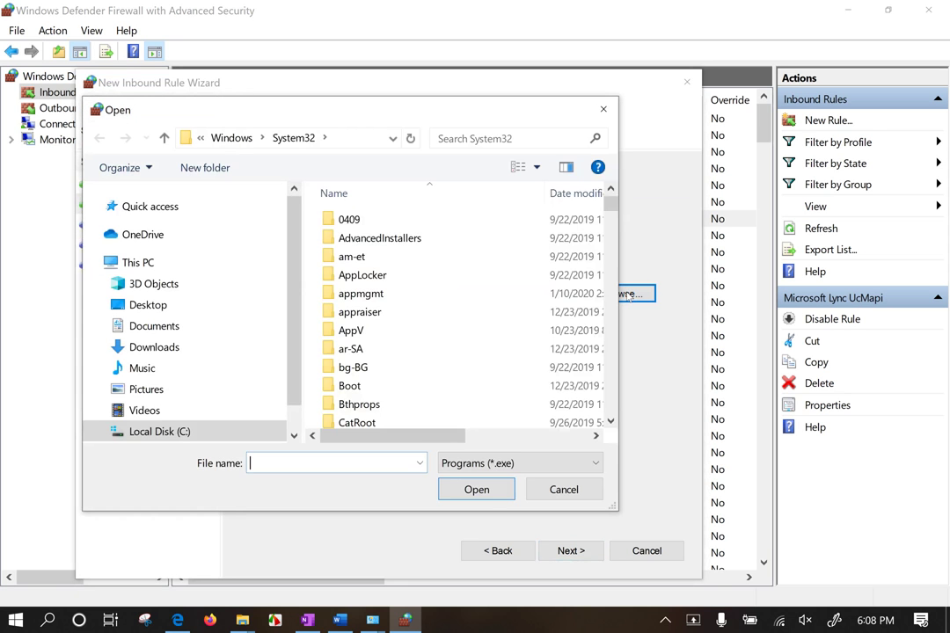
double_click(371, 110)
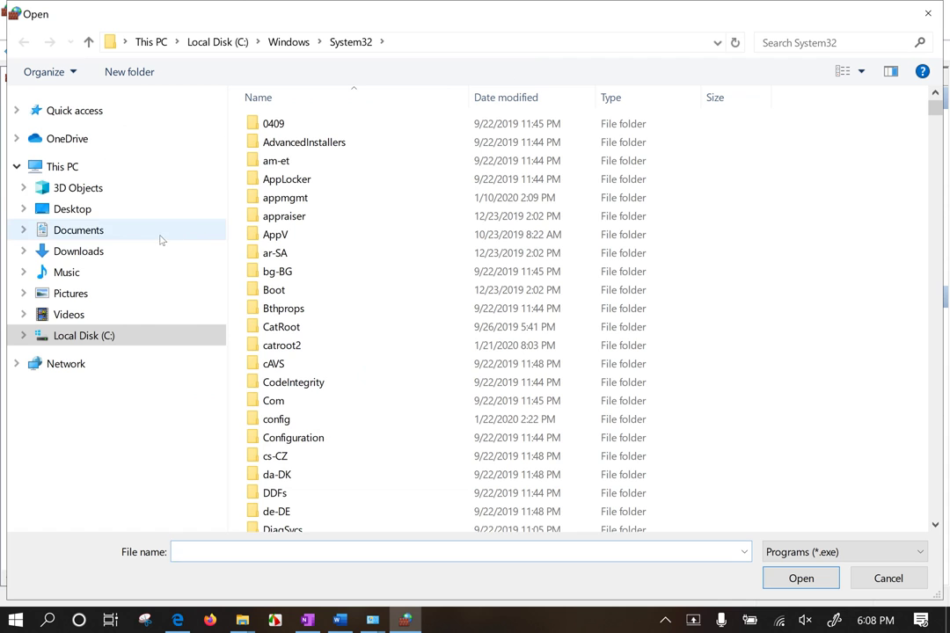
left_click(94, 211)
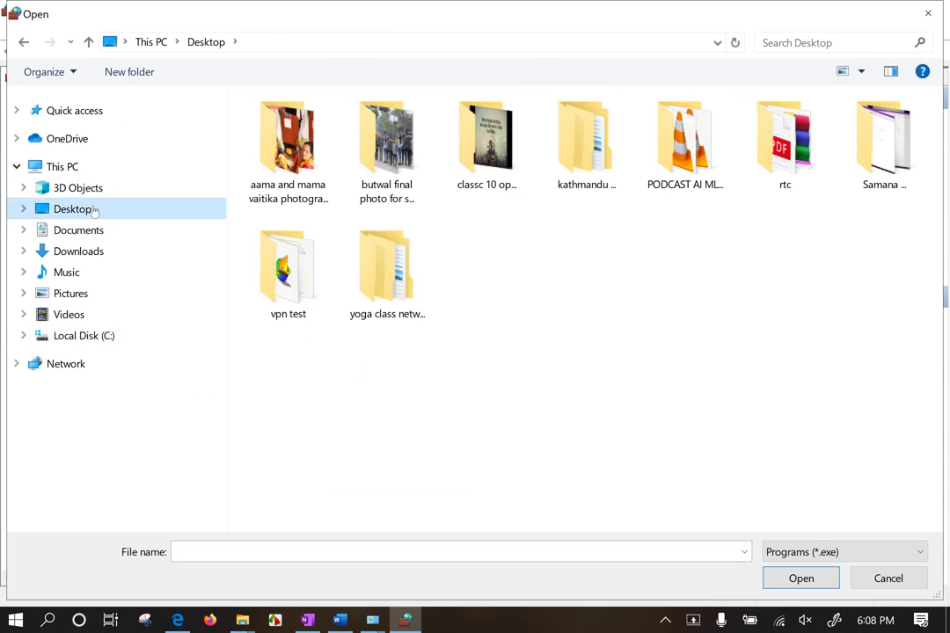
left_click(74, 335)
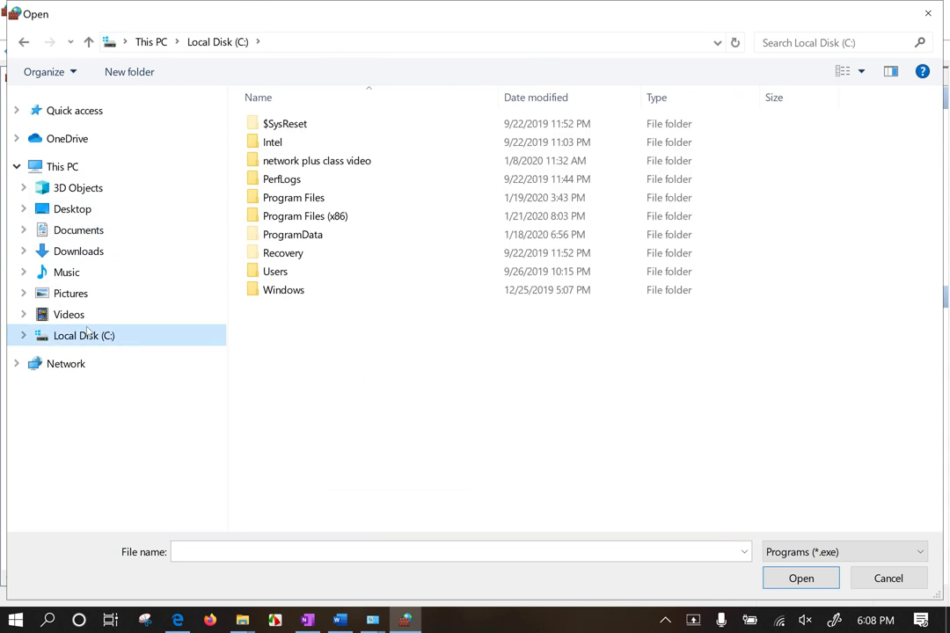
left_click(332, 204)
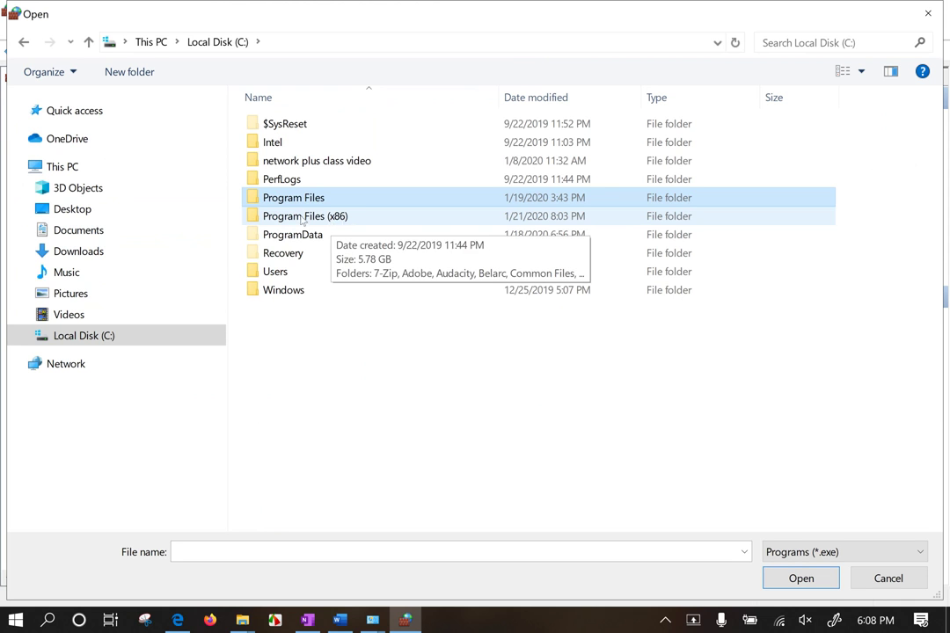
left_click(349, 220)
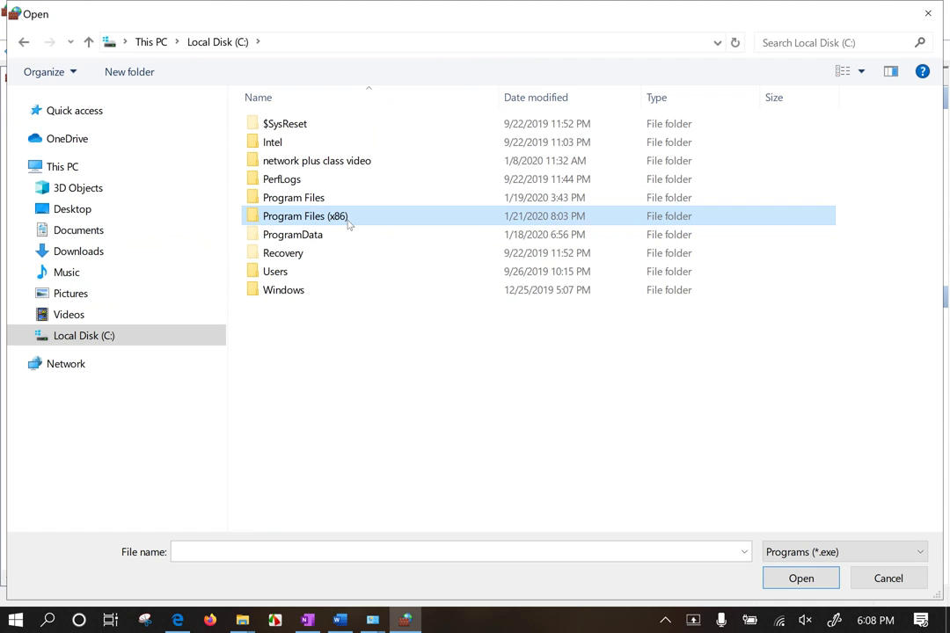
double_click(349, 219)
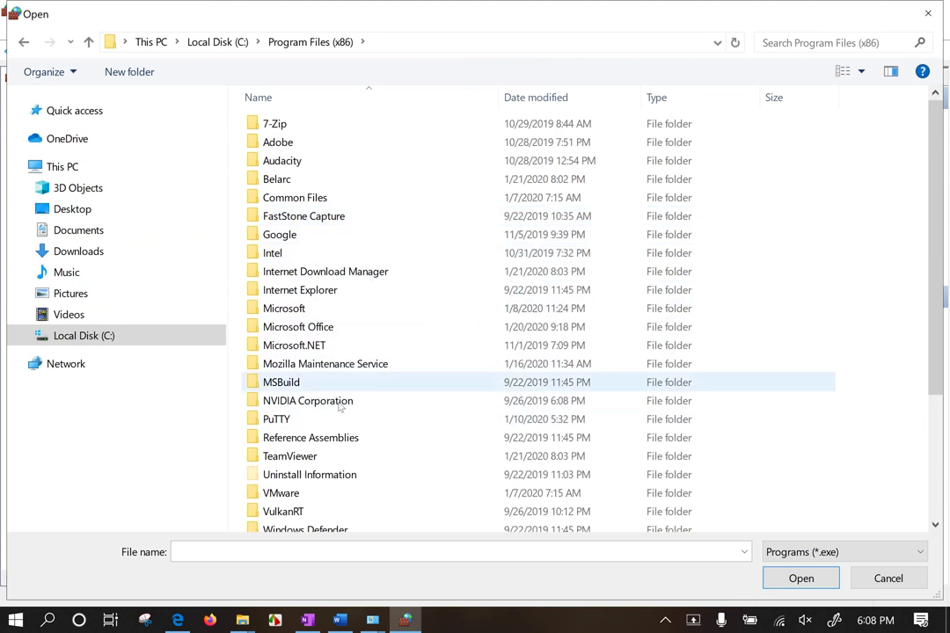
scroll(340, 407, "down", 1)
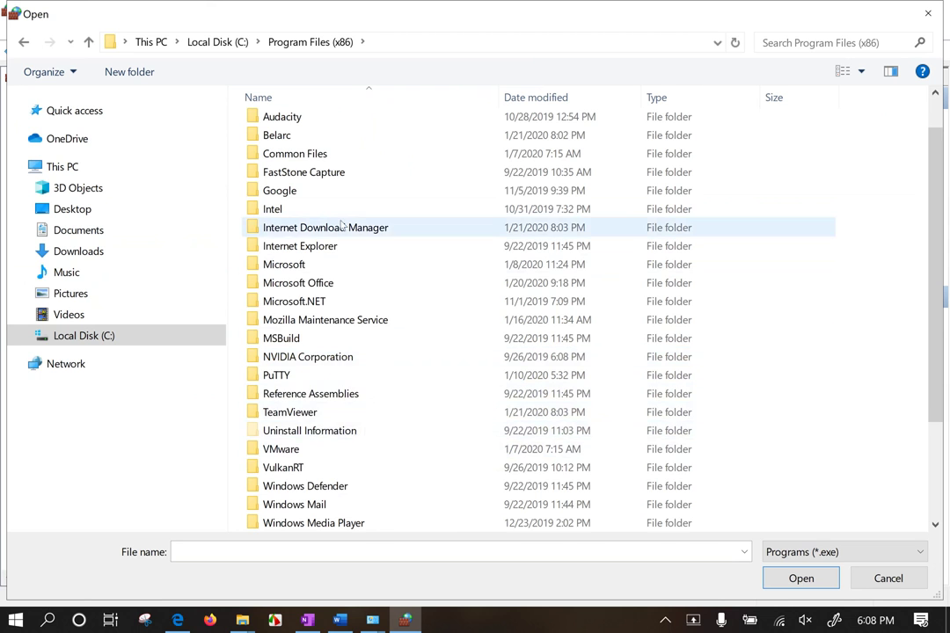
scroll(341, 225, "up", 1)
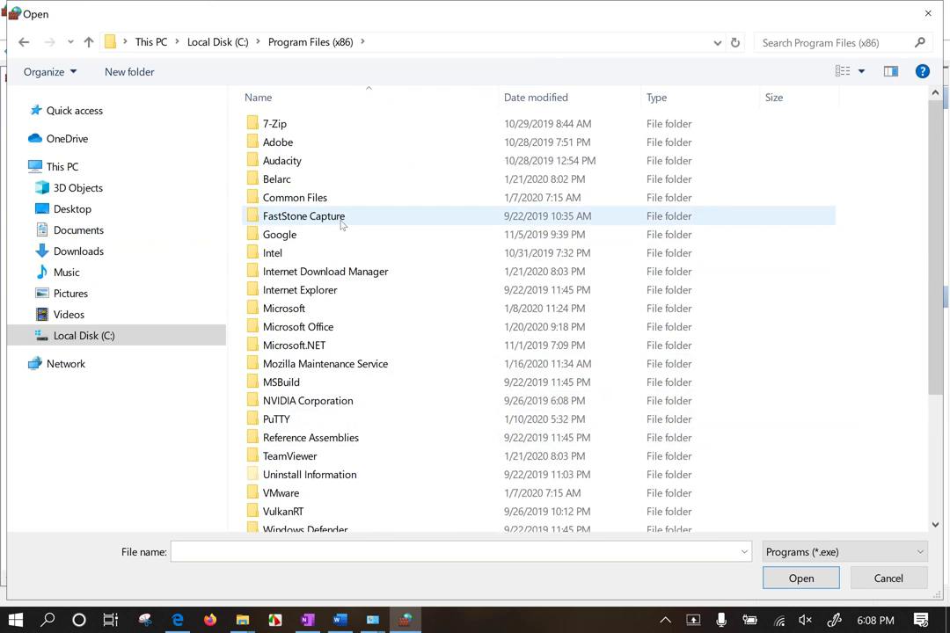
Look inside the Adobe folder and examine the other program folders in Program Files (x86) for a suitable program
double_click(306, 143)
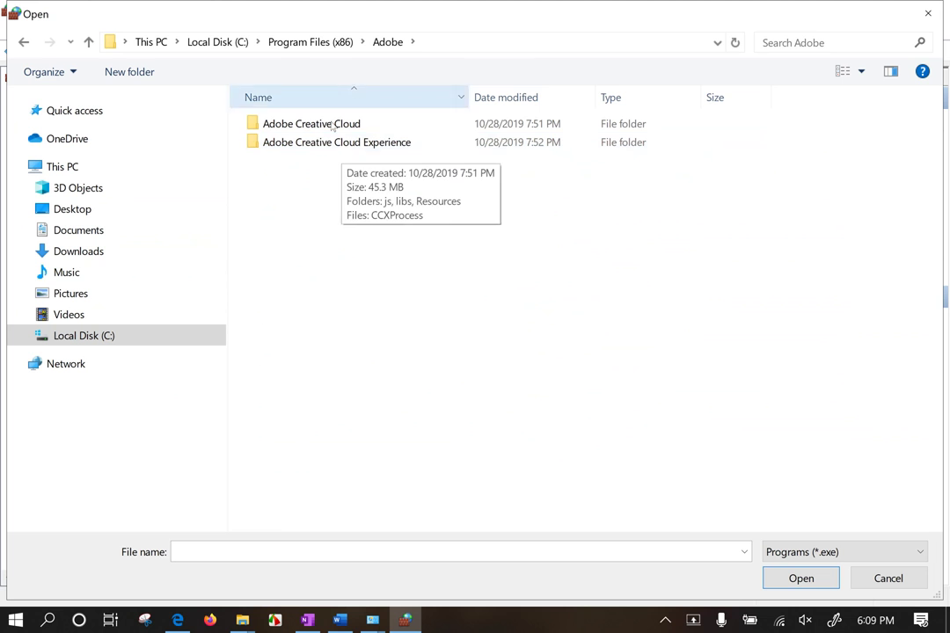
left_click(317, 41)
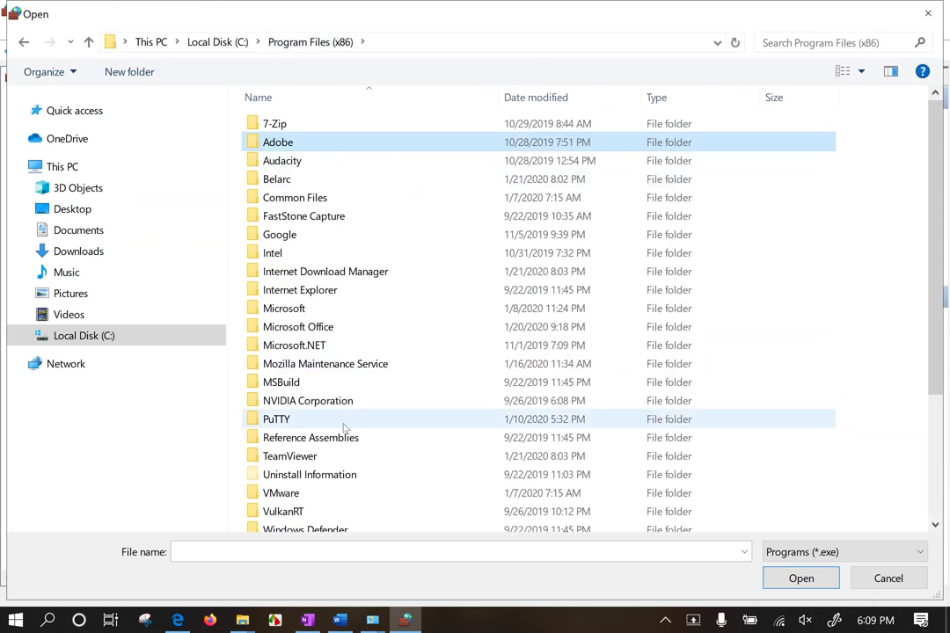
scroll(355, 422, "down", 2)
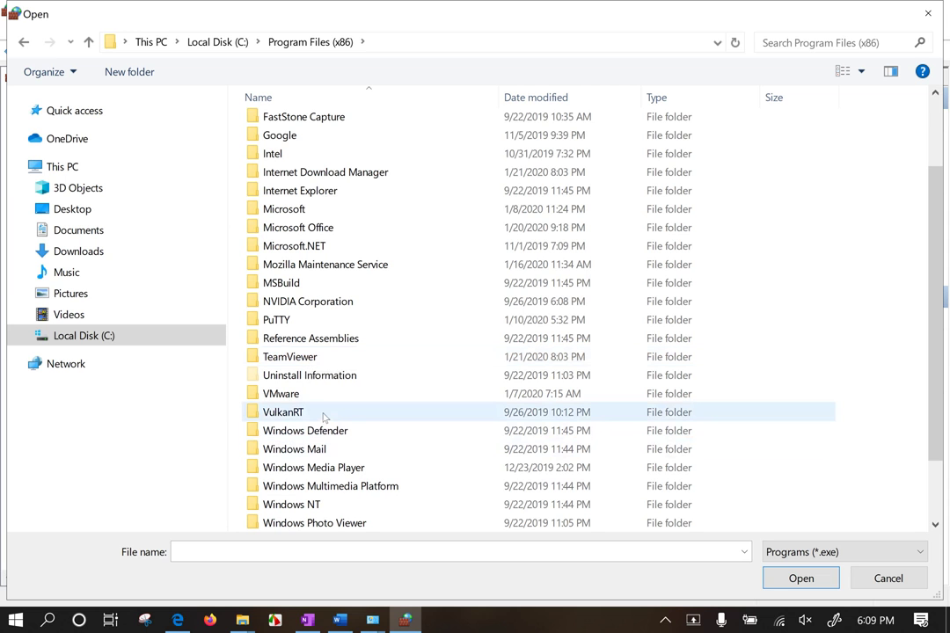
left_click(324, 415)
scroll(324, 419, "down", 1)
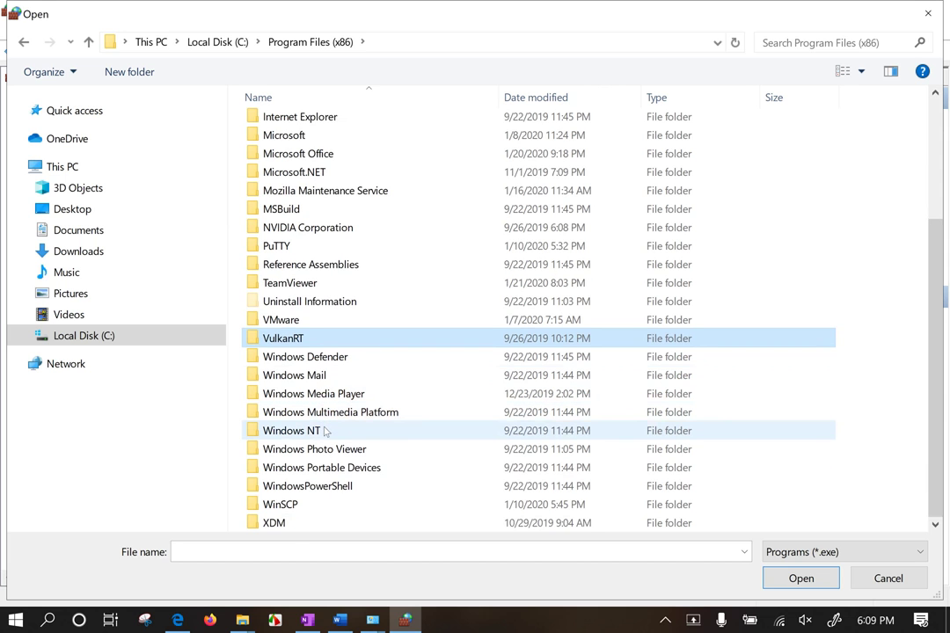
left_click(288, 524)
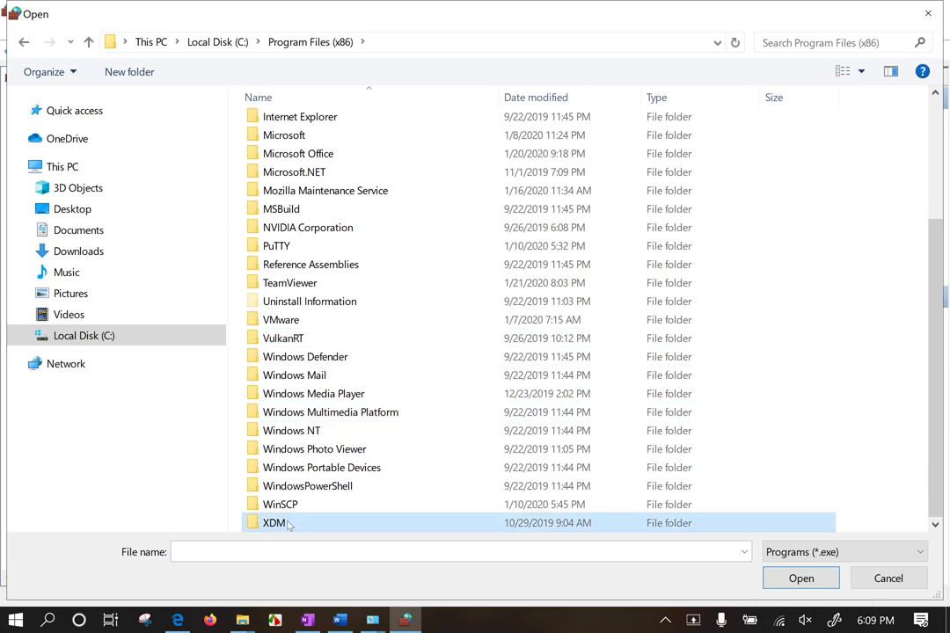
left_click(296, 508)
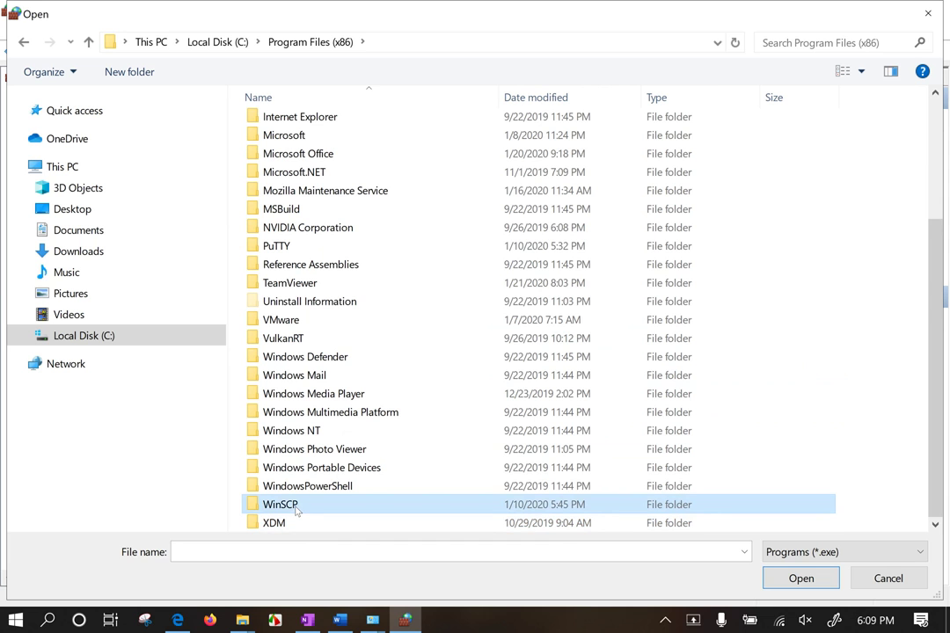
left_click(286, 248)
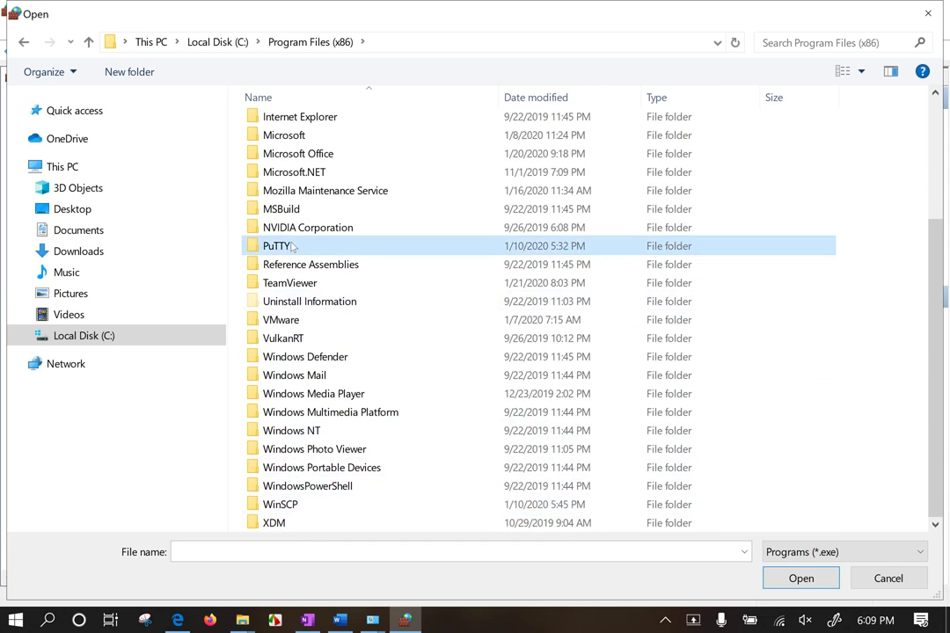
left_click(264, 191)
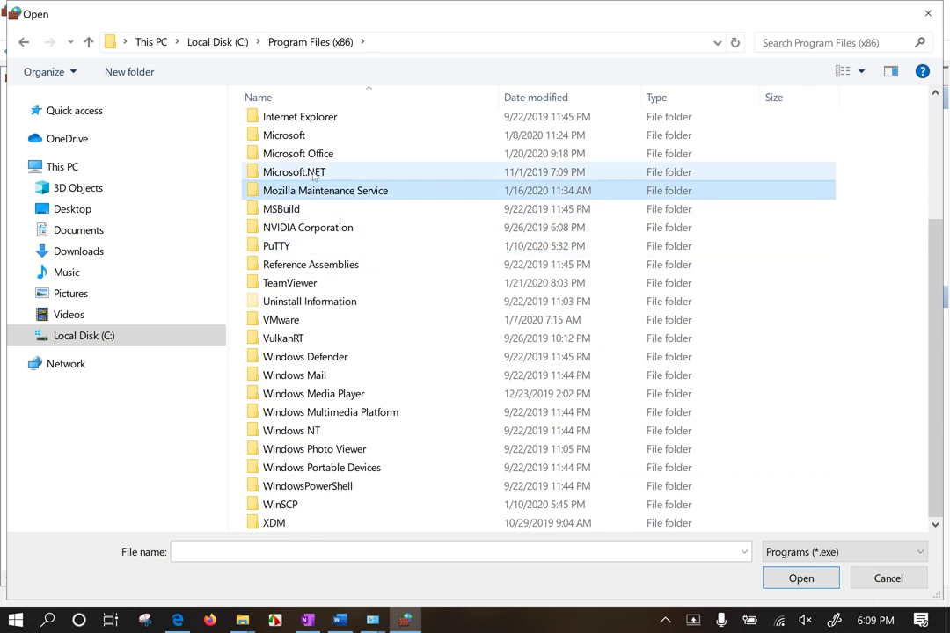
Search the Apply, Detection and Download subfolders of Microsoft Office's Updates folder for an executable, and return to Program Files (x86)
left_click(332, 154)
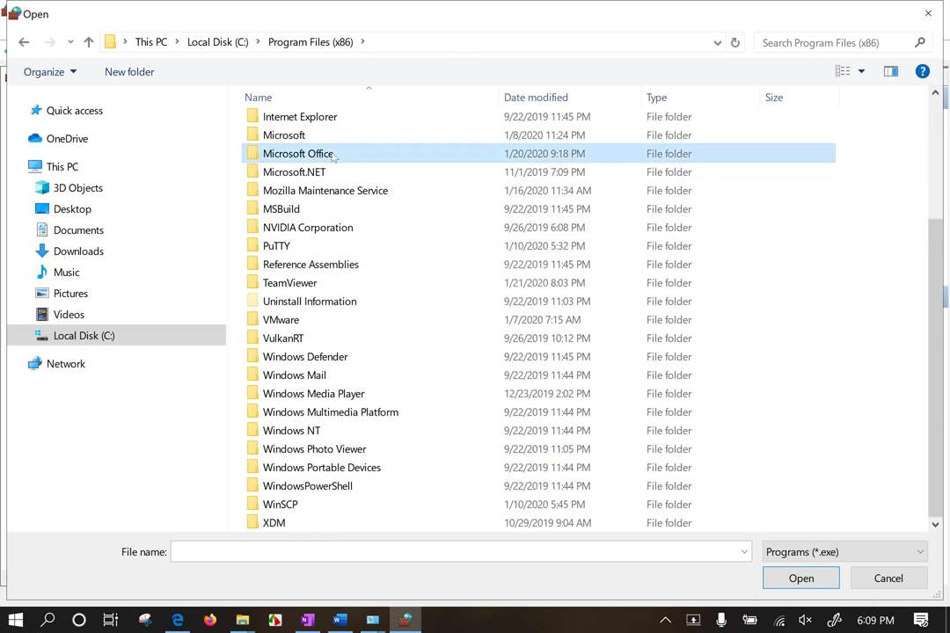
double_click(335, 155)
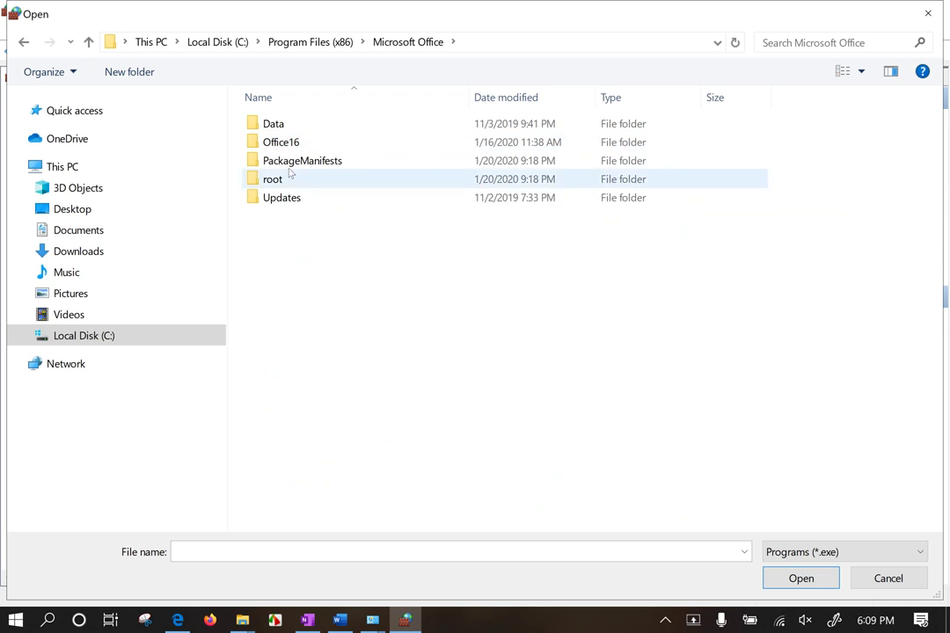
double_click(284, 198)
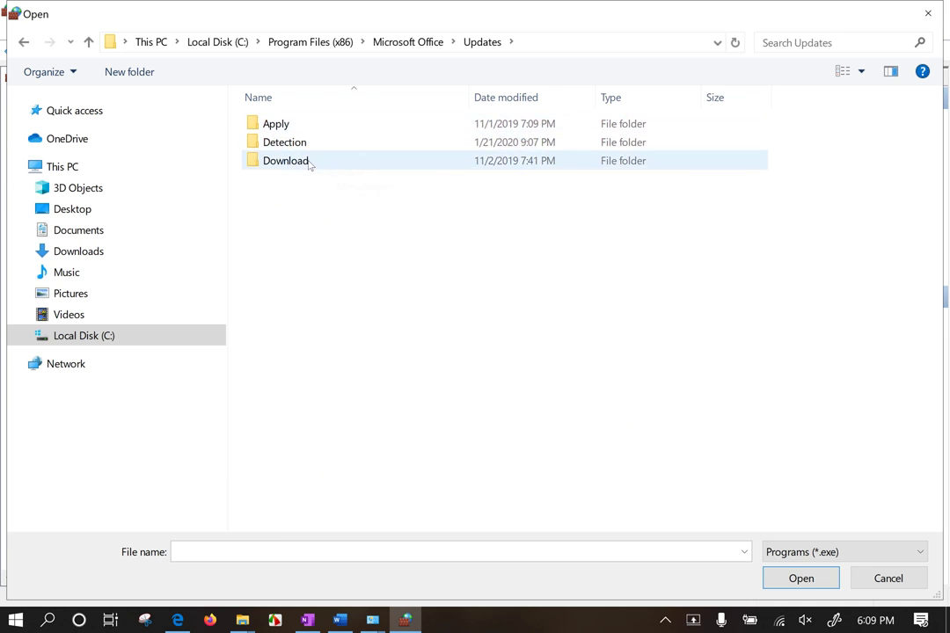
double_click(310, 130)
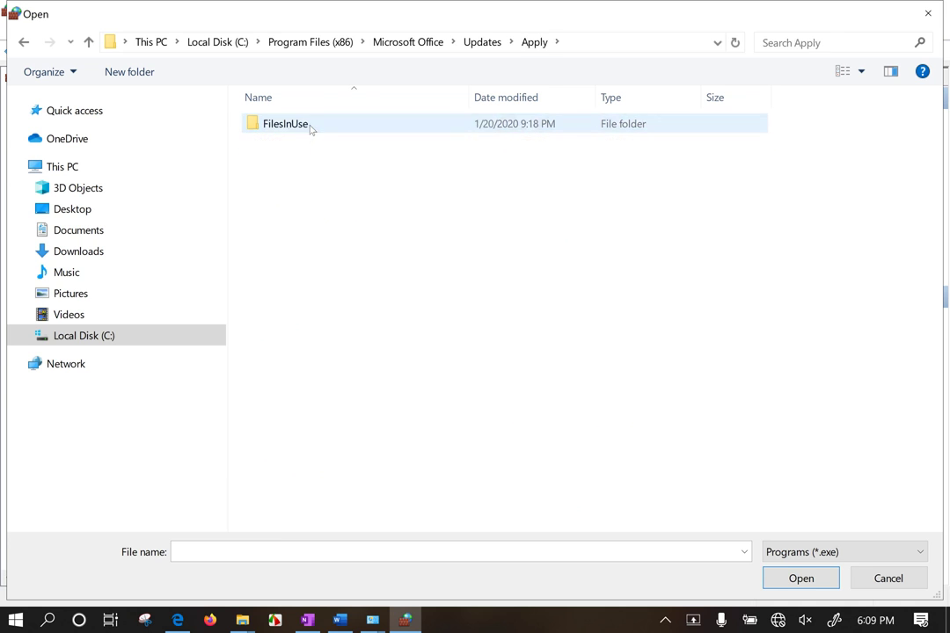
double_click(310, 127)
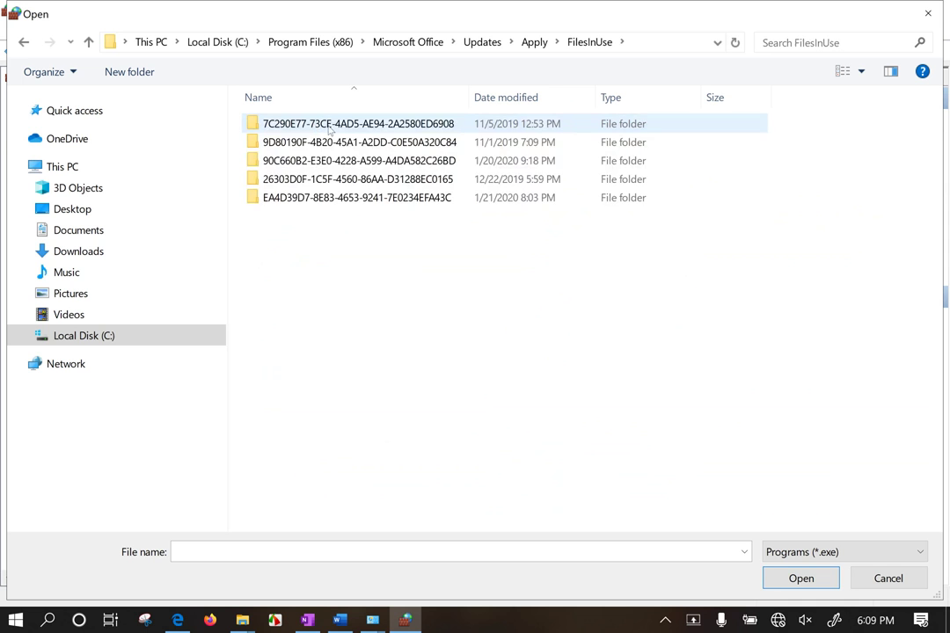
left_click(534, 42)
left_click(482, 42)
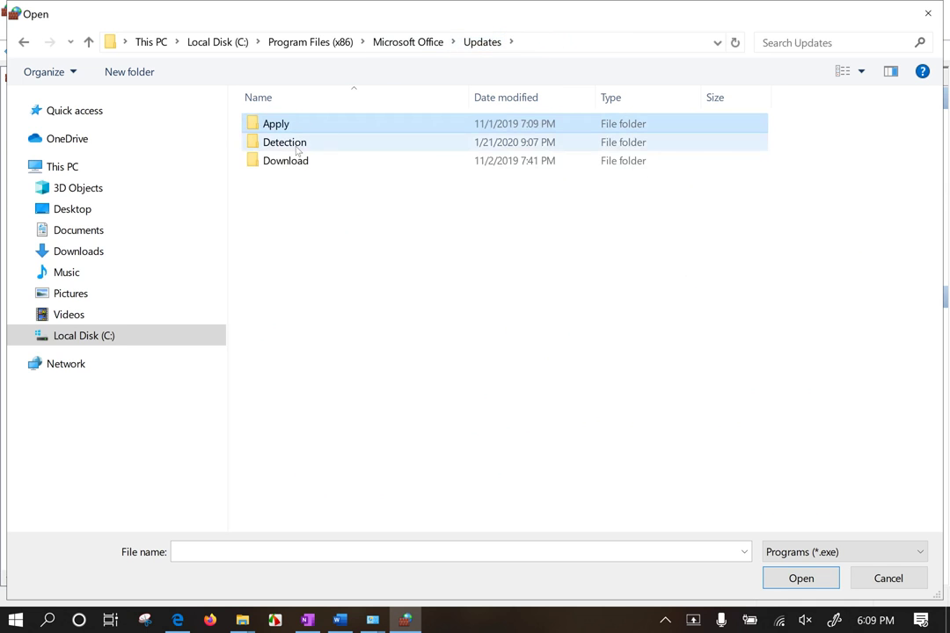
left_click(298, 148)
double_click(298, 150)
left_click(299, 129)
double_click(303, 127)
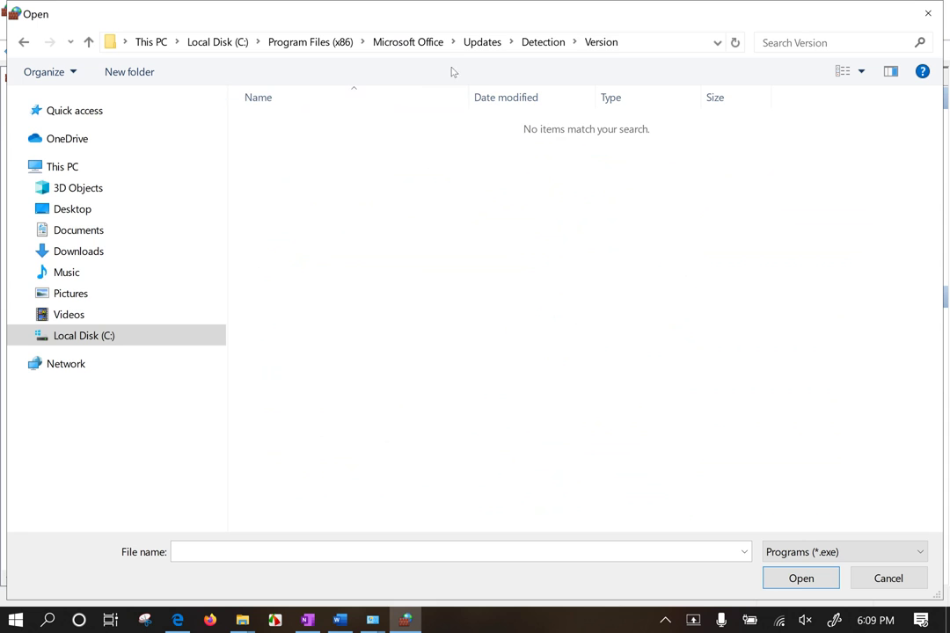
left_click(482, 42)
left_click(294, 154)
double_click(295, 153)
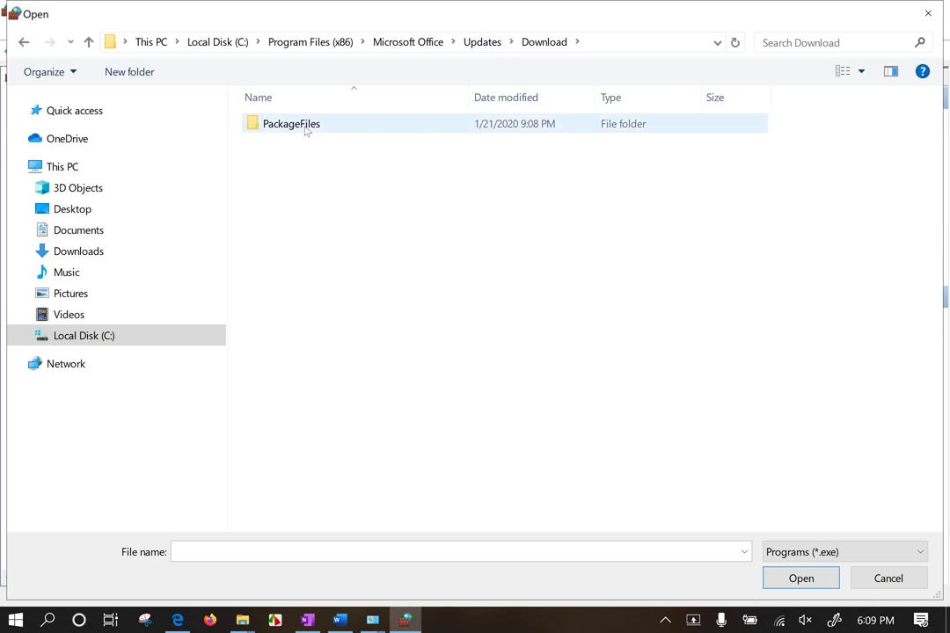
left_click(437, 43)
left_click(311, 42)
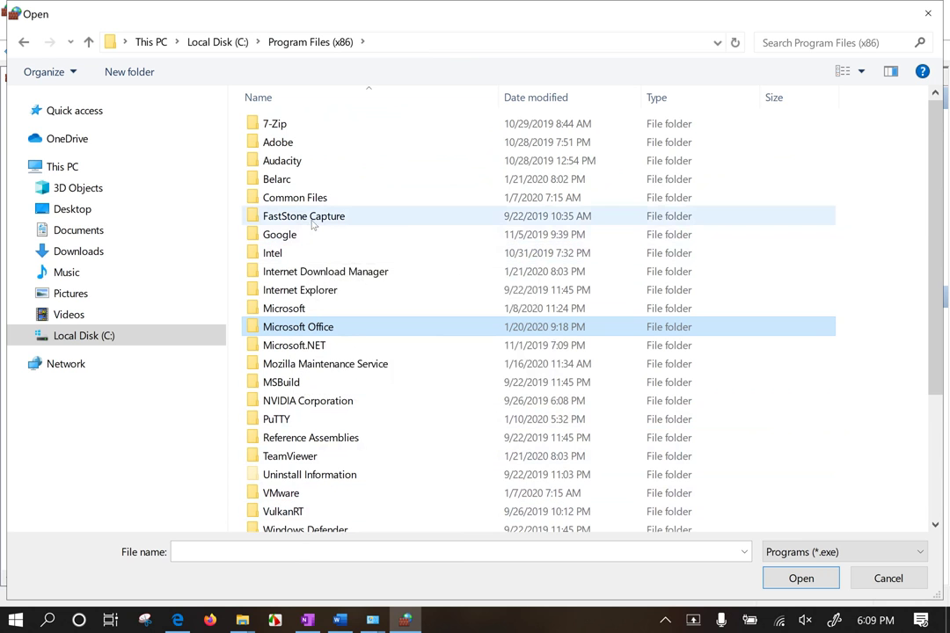
Choose FSCapture from the FastStone Capture folder as the rule's program path and proceed to the rule's action
left_click(356, 219)
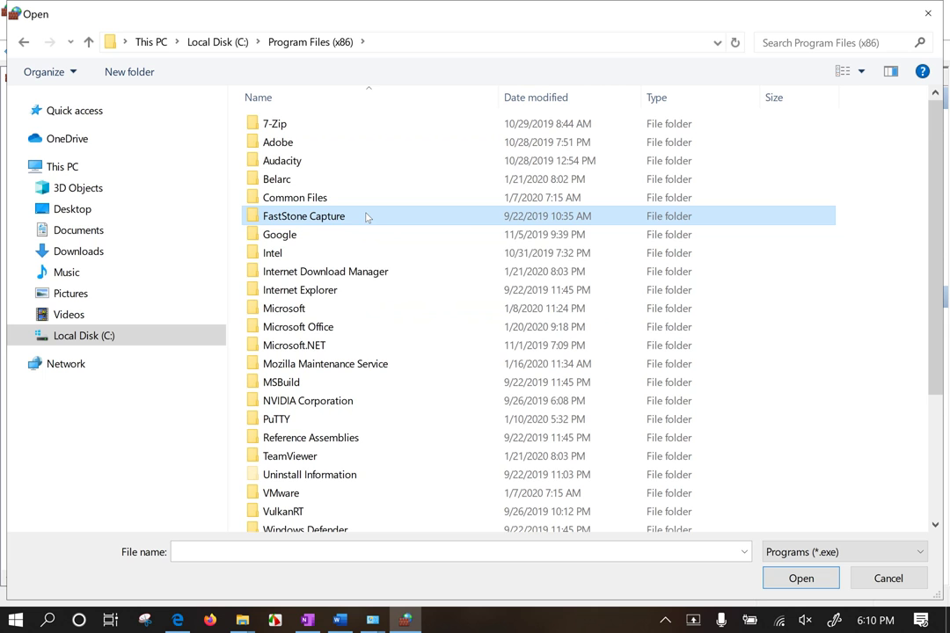
double_click(367, 218)
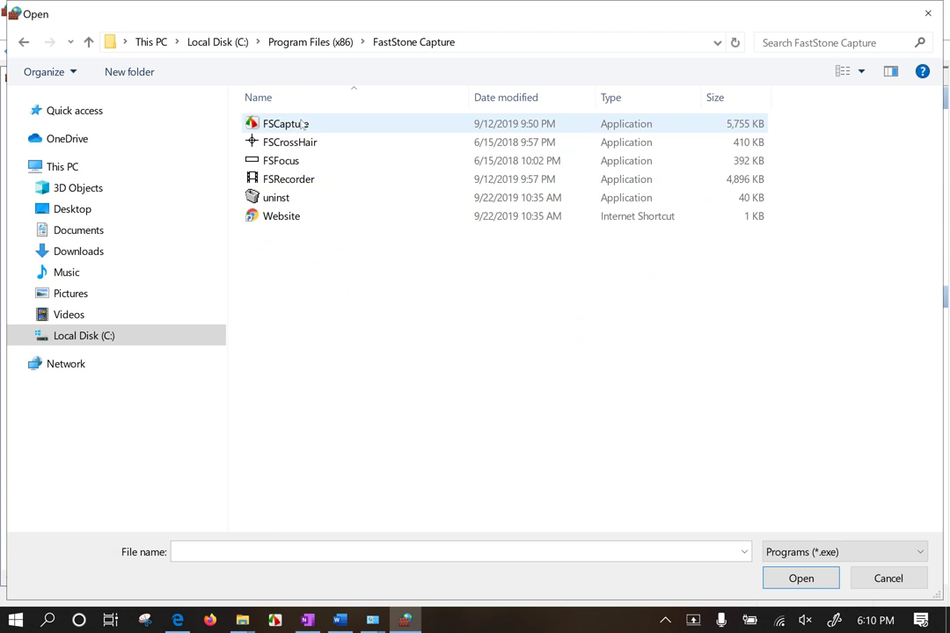
left_click(302, 125)
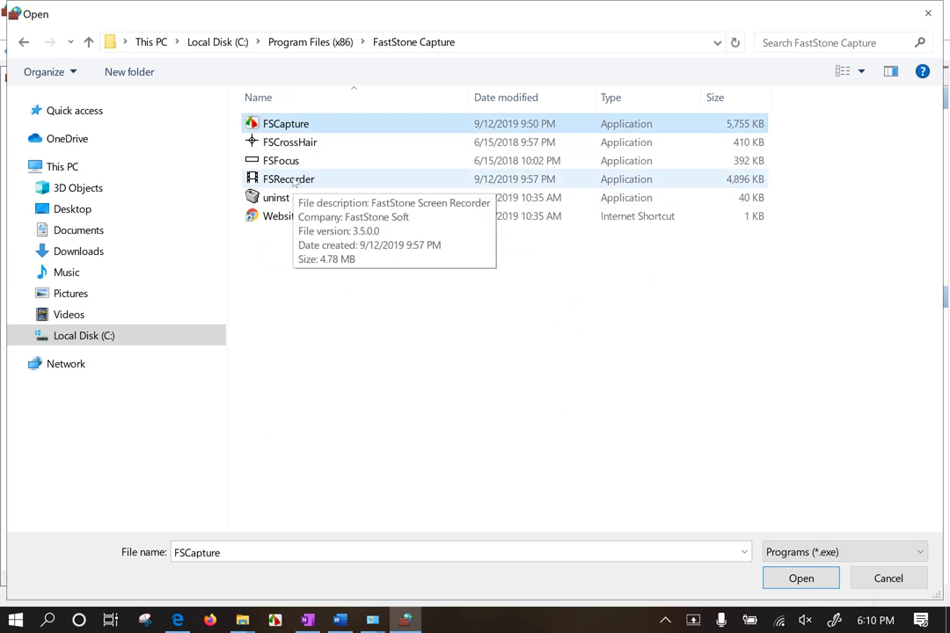
left_click(311, 124)
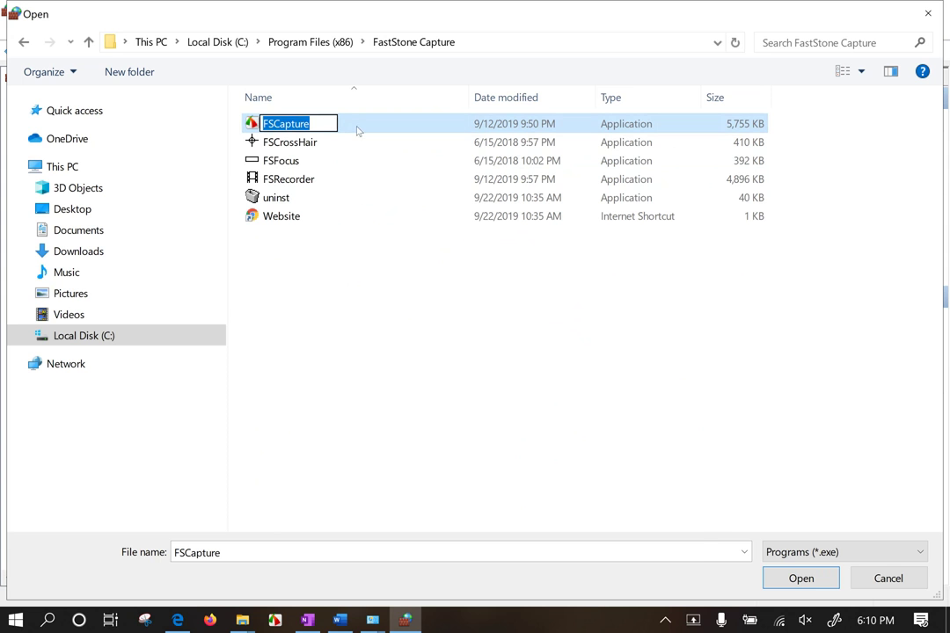
double_click(354, 129)
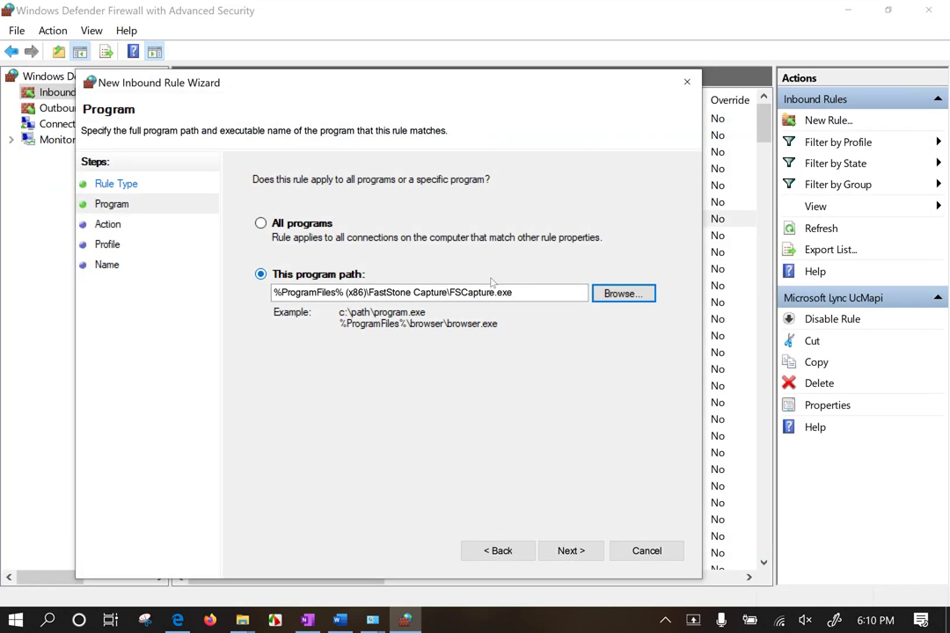
left_click(573, 552)
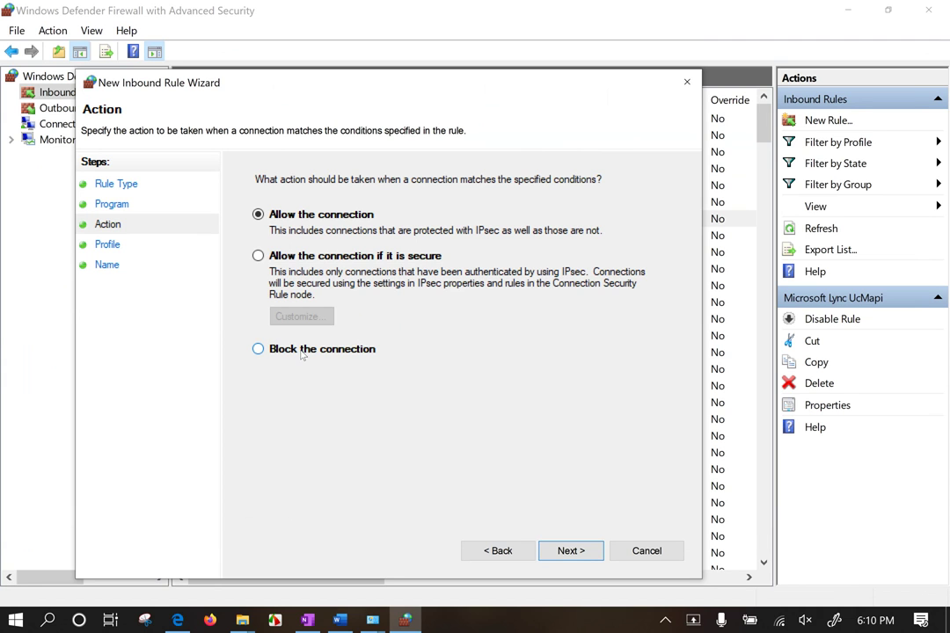
Try the action that allows only secure connections with encryption required, and discard the customized security settings
left_click(259, 257)
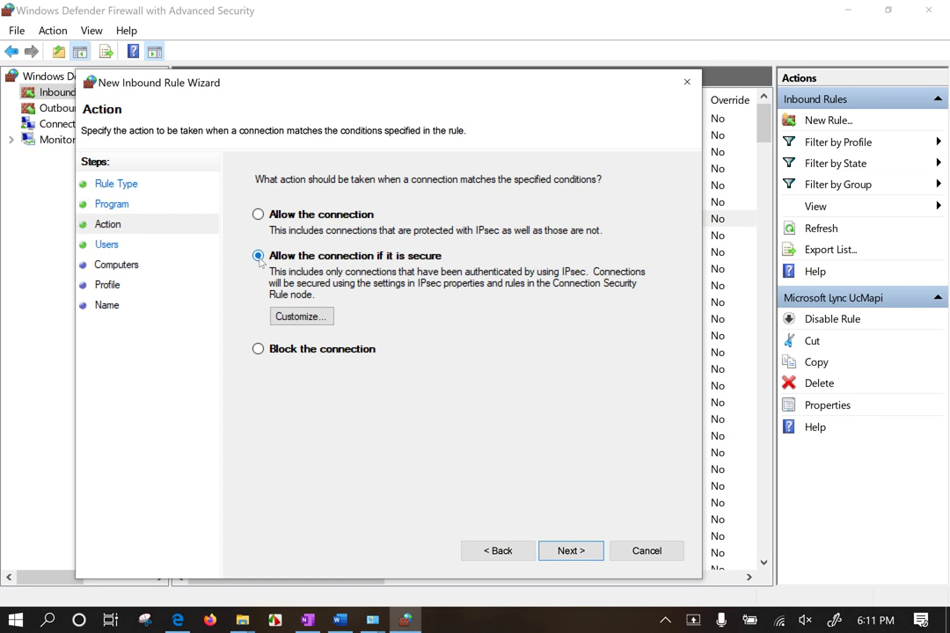
left_click(300, 318)
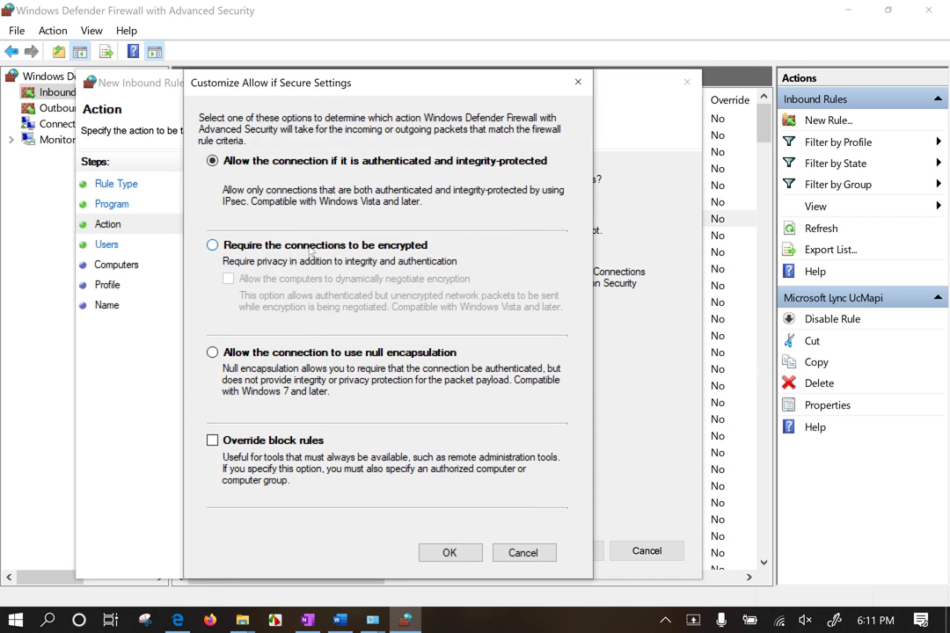
left_click(310, 248)
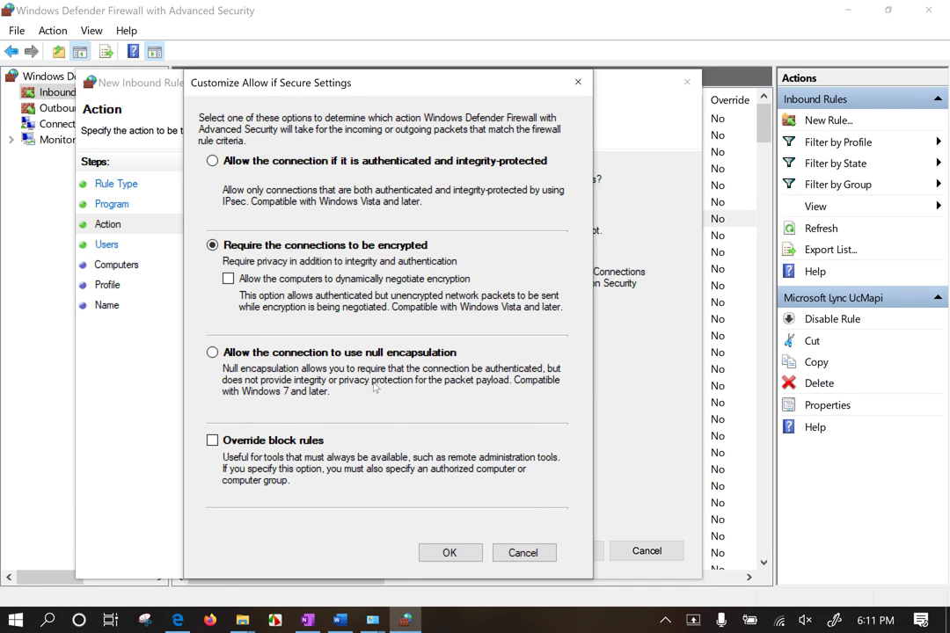
left_click(522, 553)
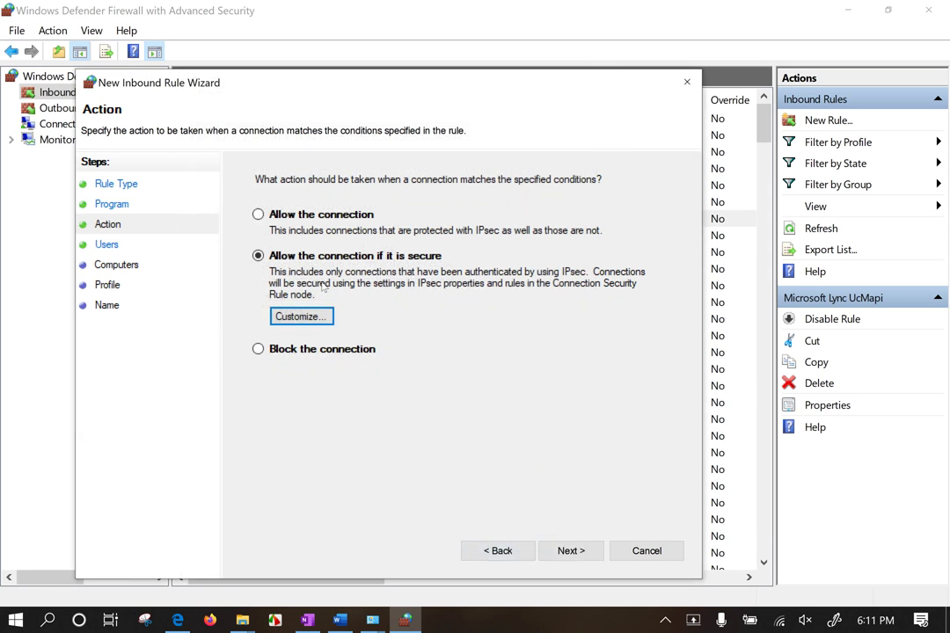
Set the rule's action to block the connection and keep it applied to the Domain, Private and Public profiles
left_click(329, 350)
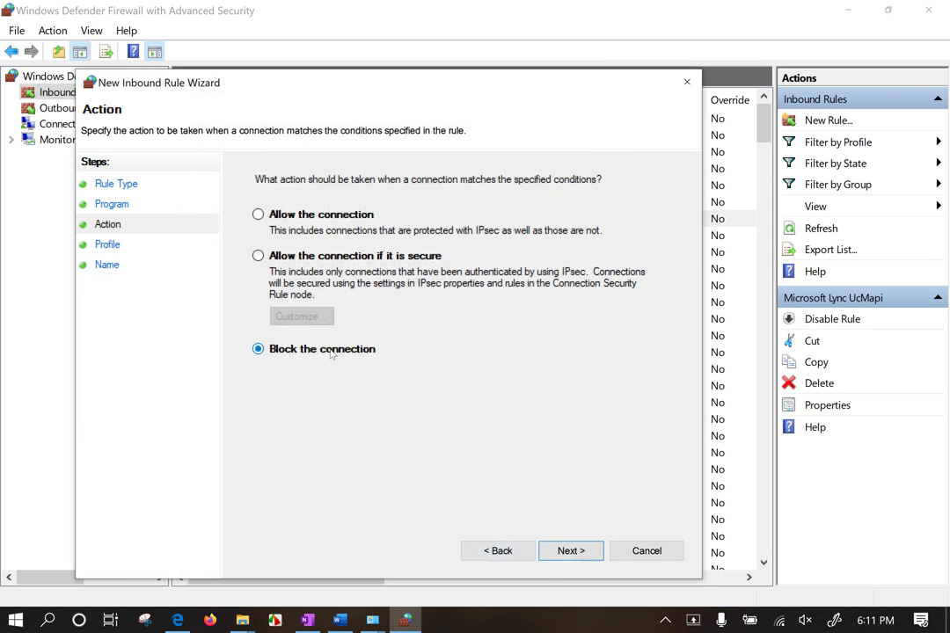
left_click(569, 551)
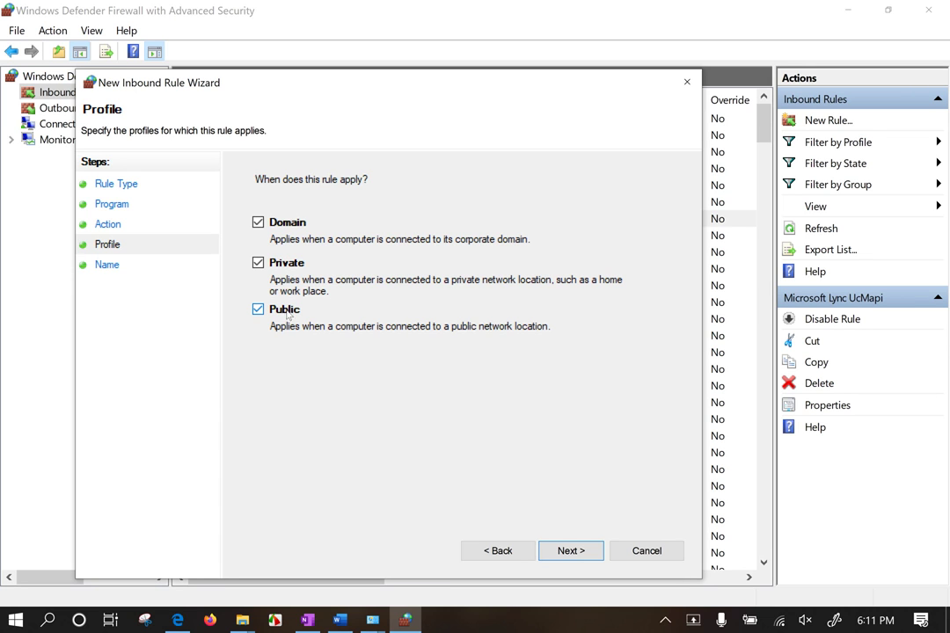
left_click(259, 263)
left_click(259, 223)
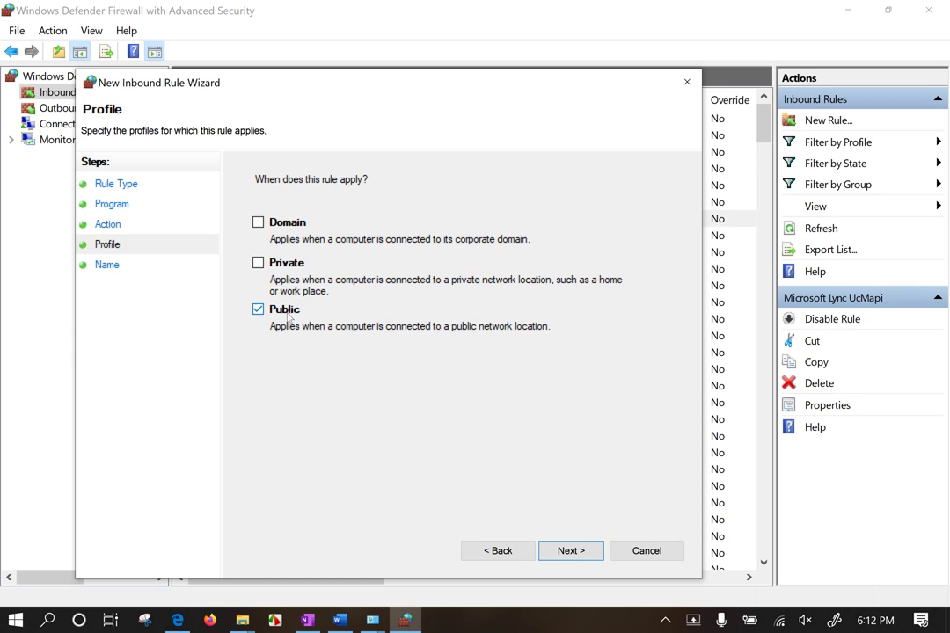
left_click_drag(146, 83, 238, 82)
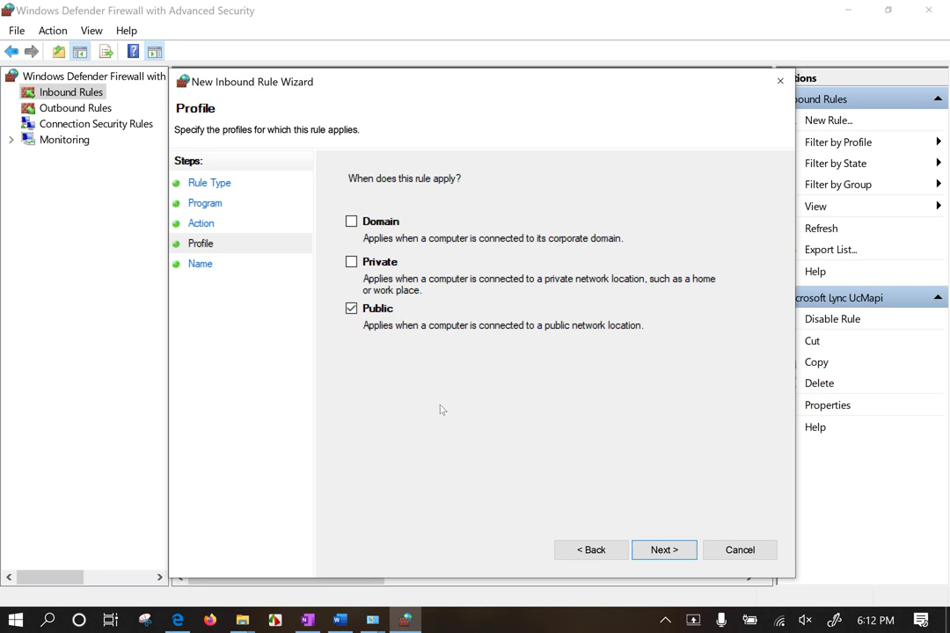
left_click(386, 263)
left_click(388, 225)
left_click(665, 551)
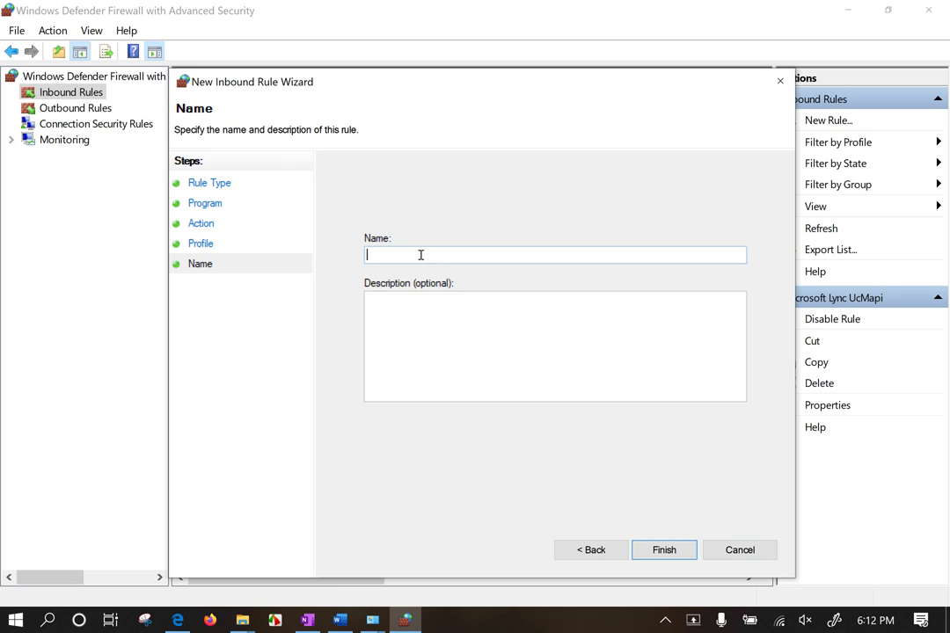
Create the rule named FAST STONE CAPTURE INBOUND BLOCK, describing it with that name plus "- Configured by admin", the admin's name and 2020
type("FAST STONE CAPTUR")
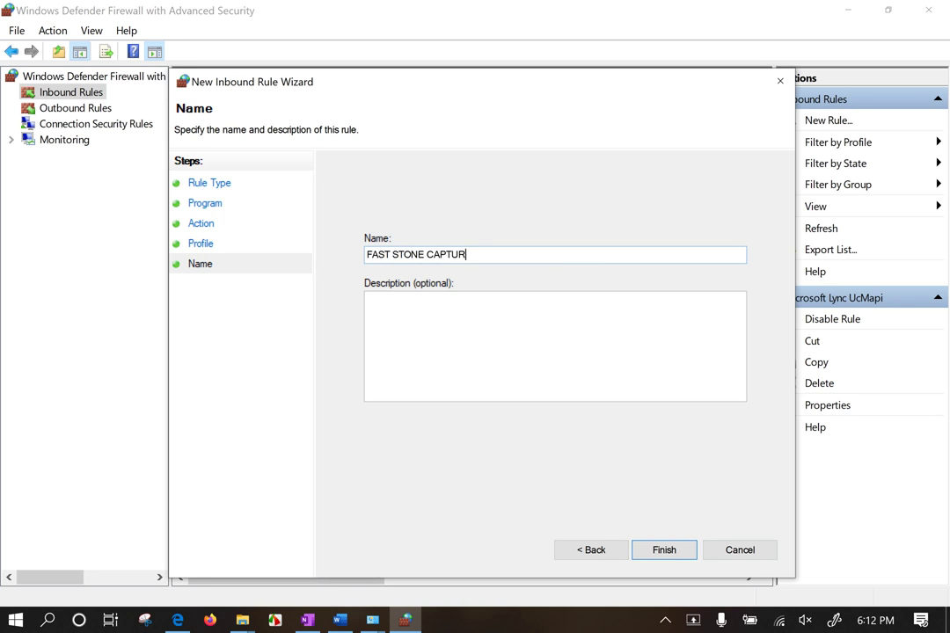
type("E INBOUND BLOCK")
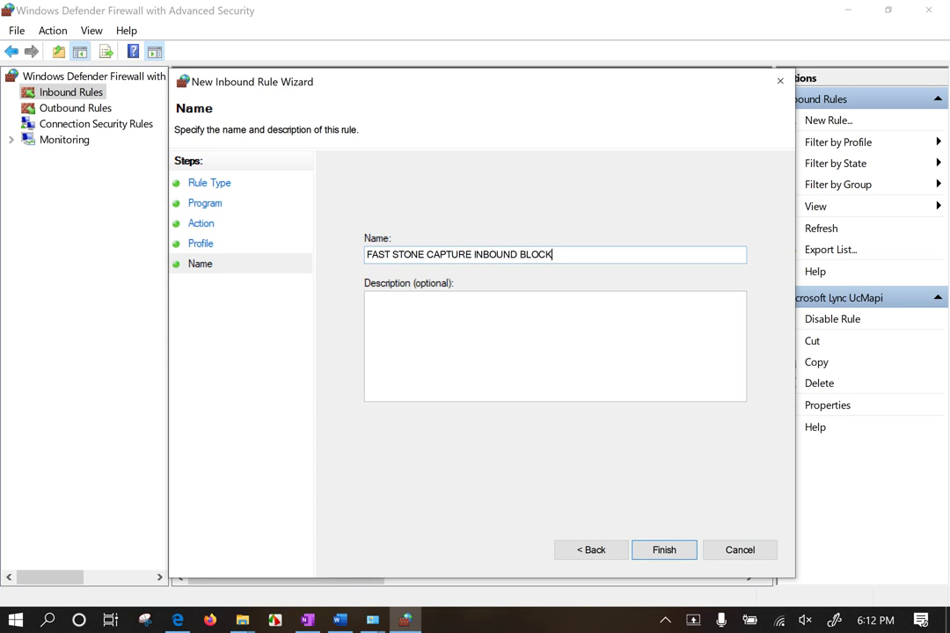
left_click(432, 341)
left_click_drag(556, 254, 212, 259)
key("ctrl+c")
left_click(377, 311)
key("ctrl+v")
type("- Configured by adin")
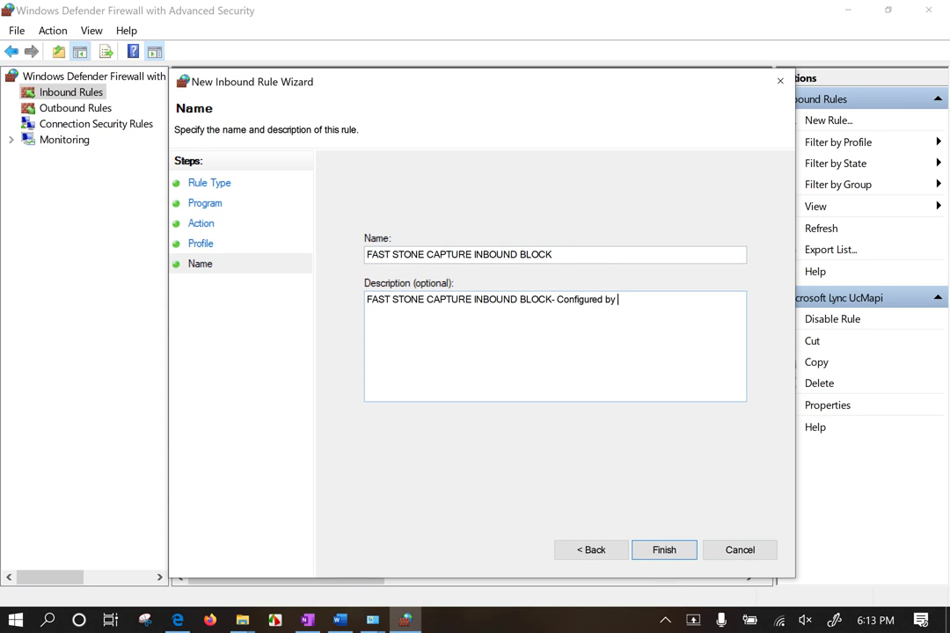
key("BackSpace")
key("BackSpace")
type("min jiwan-2020")
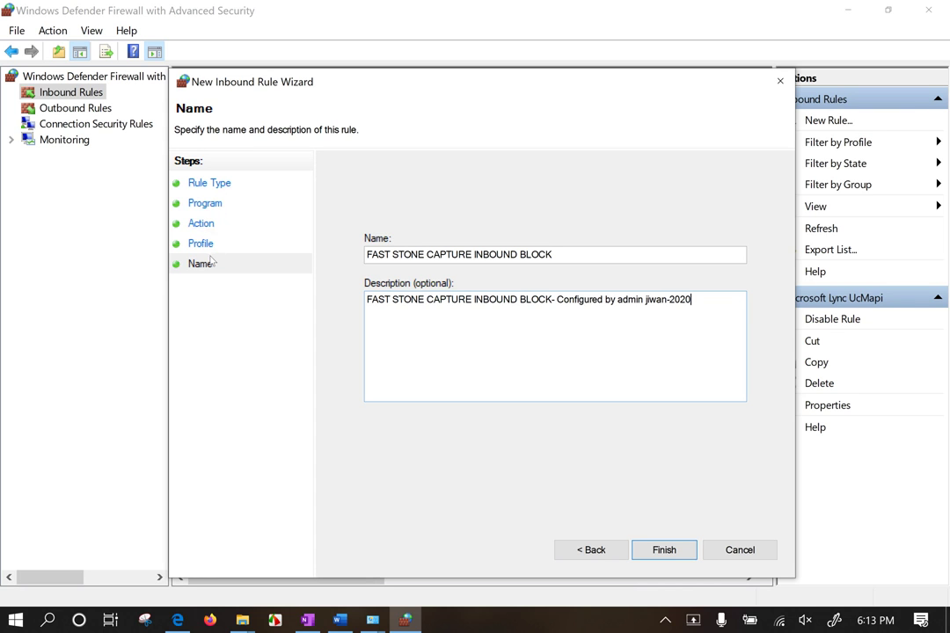
left_click(664, 551)
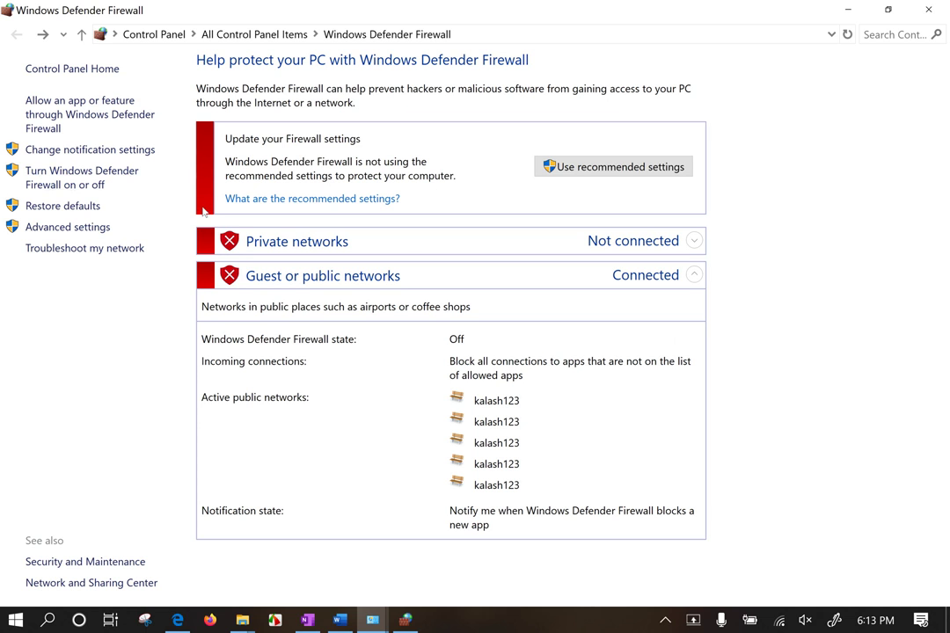
Turn on Windows Defender Firewall for both private and public networks in the Control Panel firewall settings
left_click(70, 183)
left_click(281, 137)
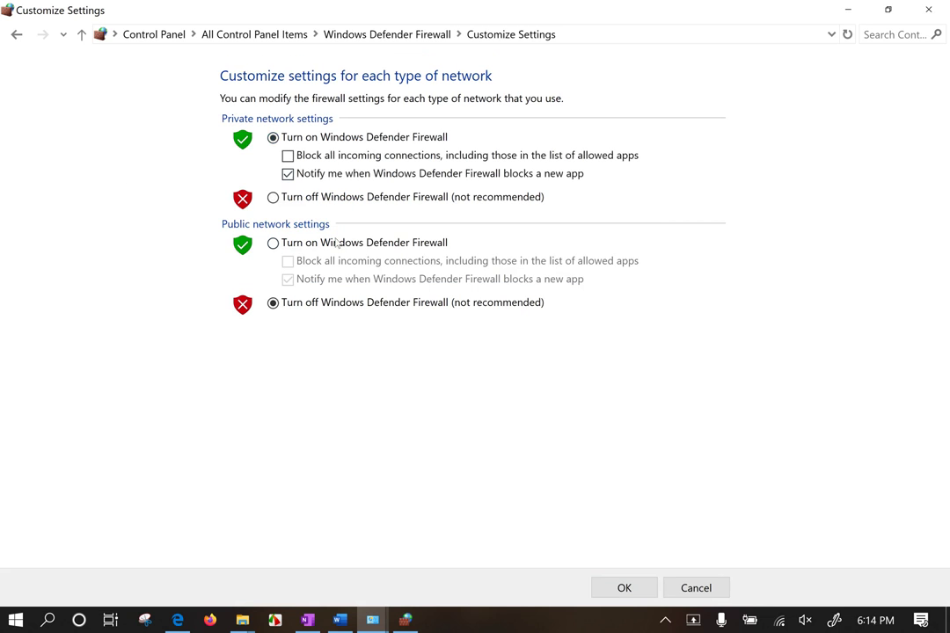
left_click(352, 243)
left_click(624, 587)
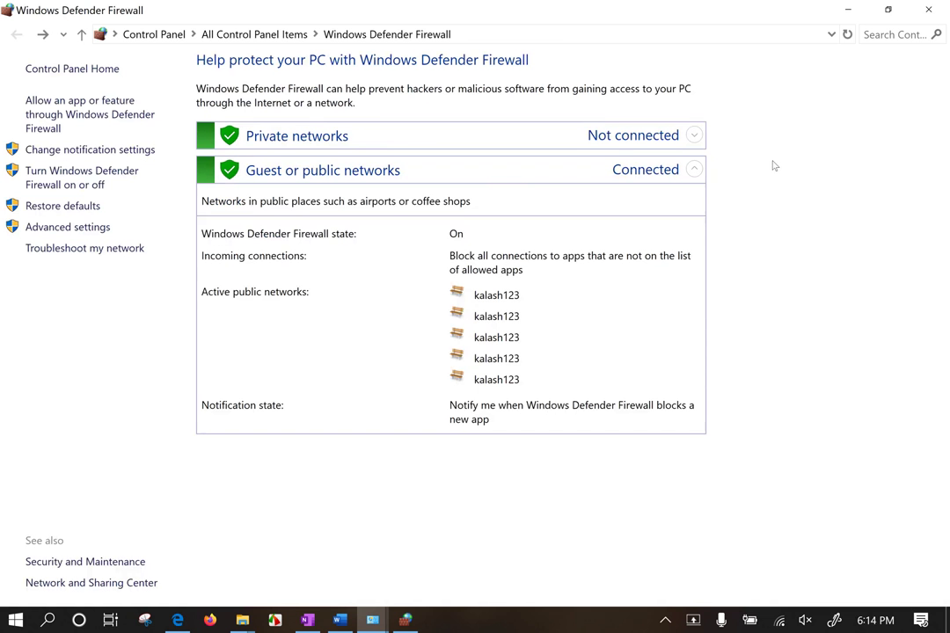
Open the properties of the FAST STONE CAPTURE INBOUND BLOCK rule among the inbound rules of the advanced firewall settings
left_click(77, 229)
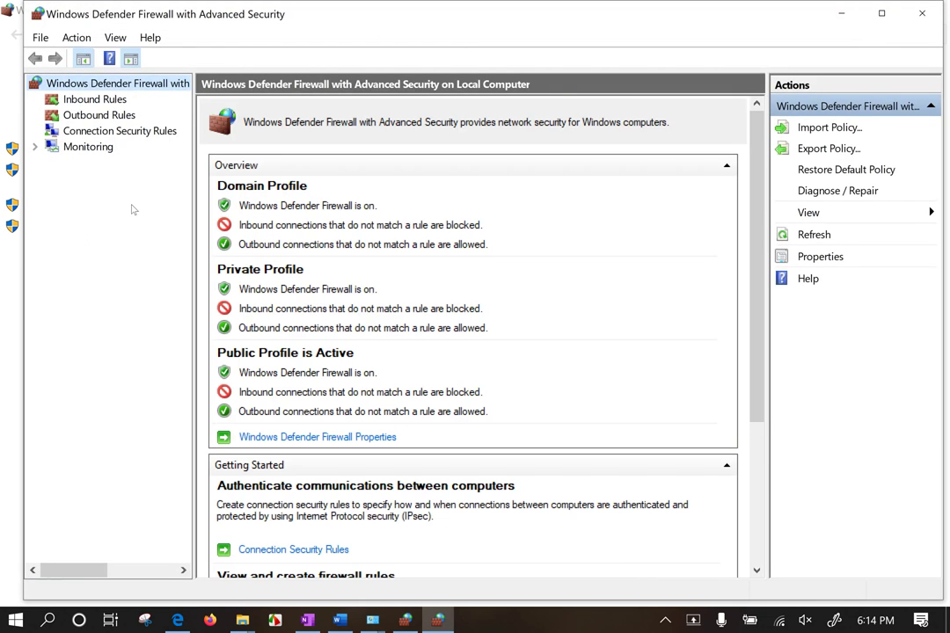
left_click(92, 99)
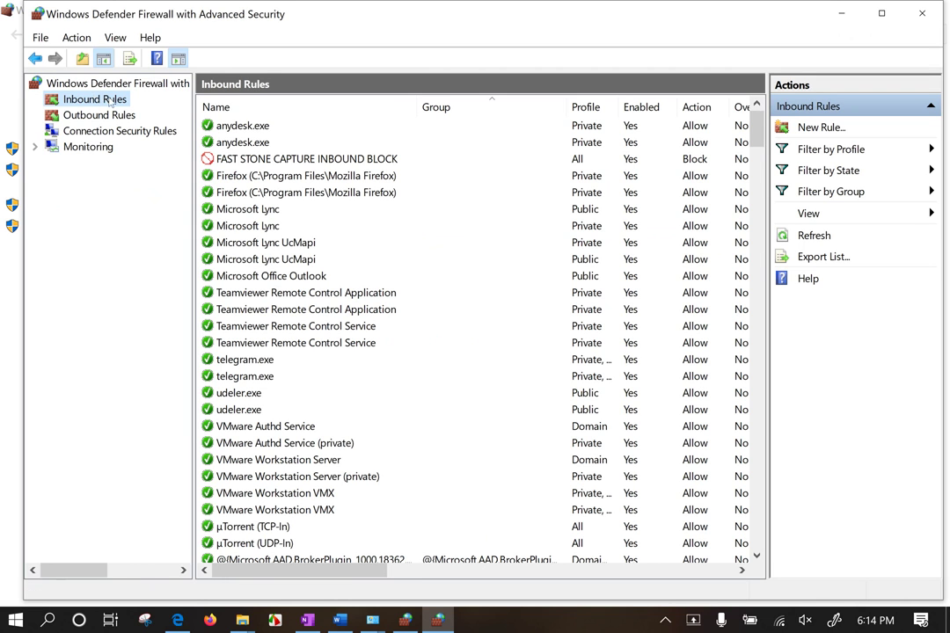
right_click(110, 100)
left_click(392, 226)
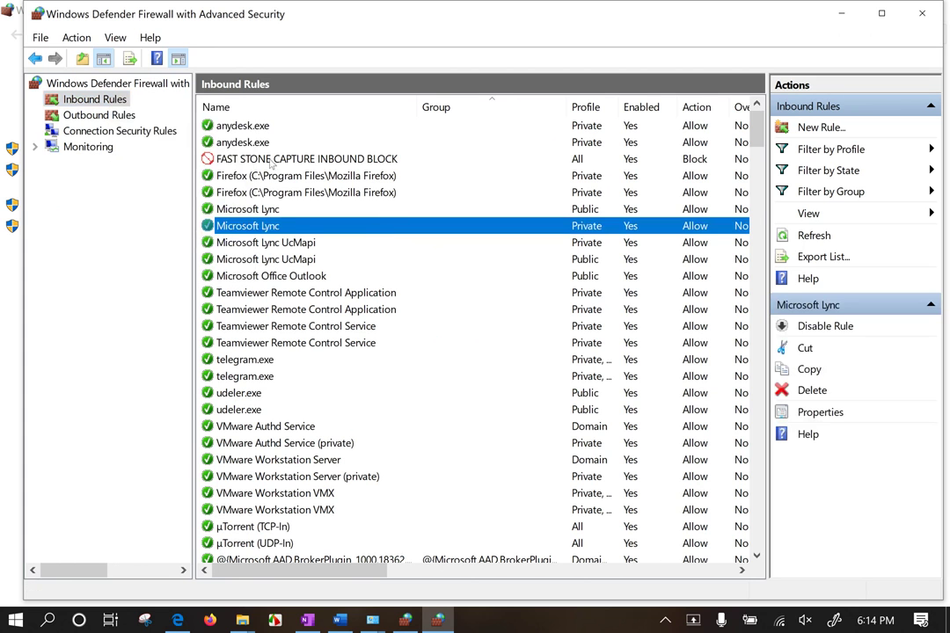
left_click(207, 159)
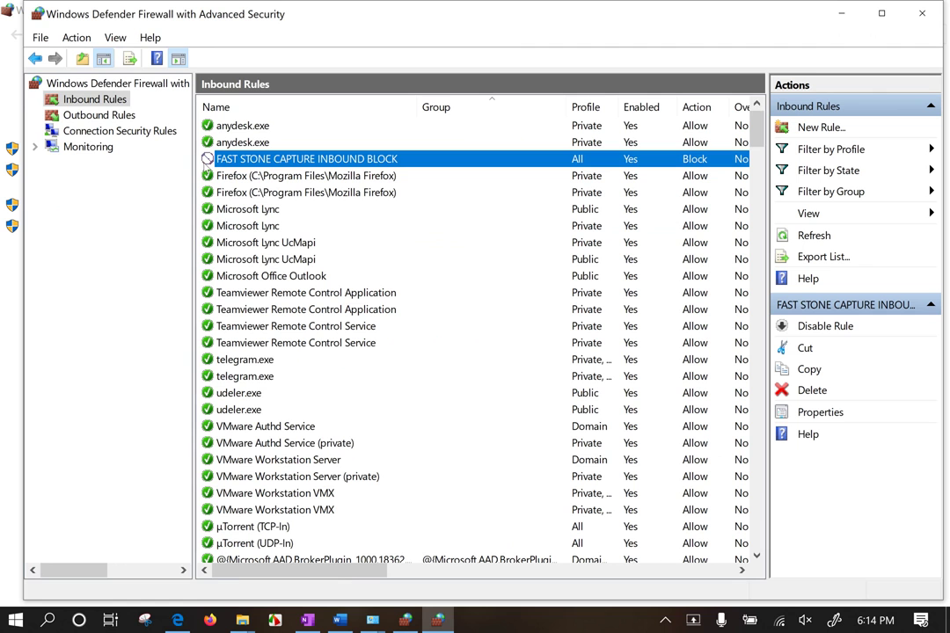
double_click(241, 160)
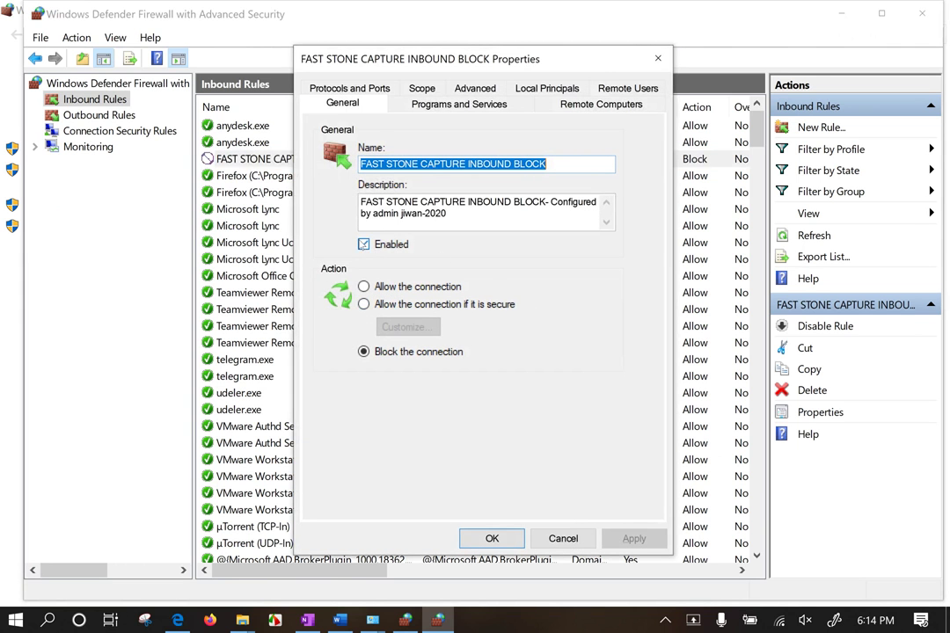
Review the rule's description and name, and examine the program path it applies to
left_click_drag(448, 213, 350, 195)
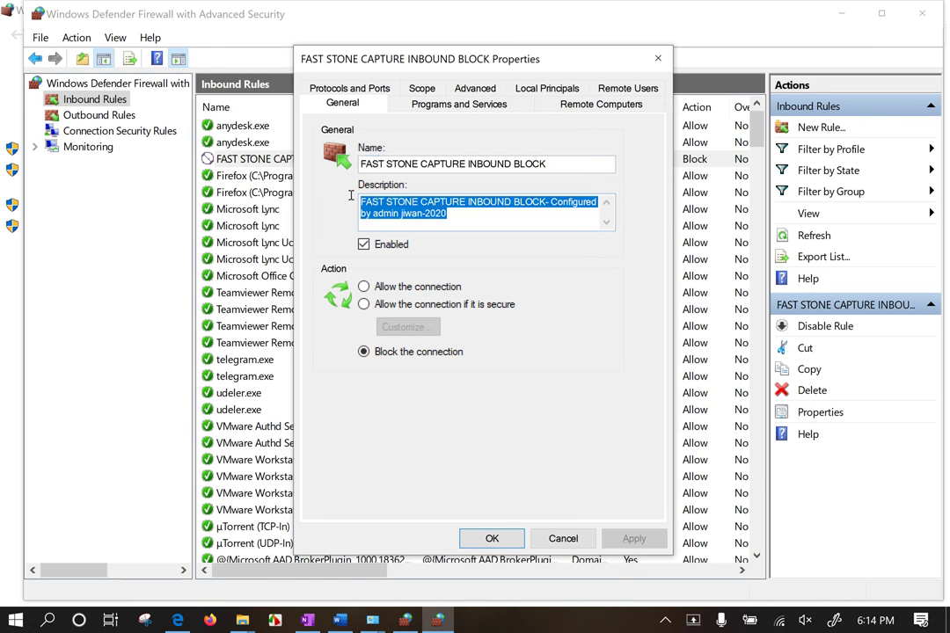
left_click_drag(472, 163, 361, 164)
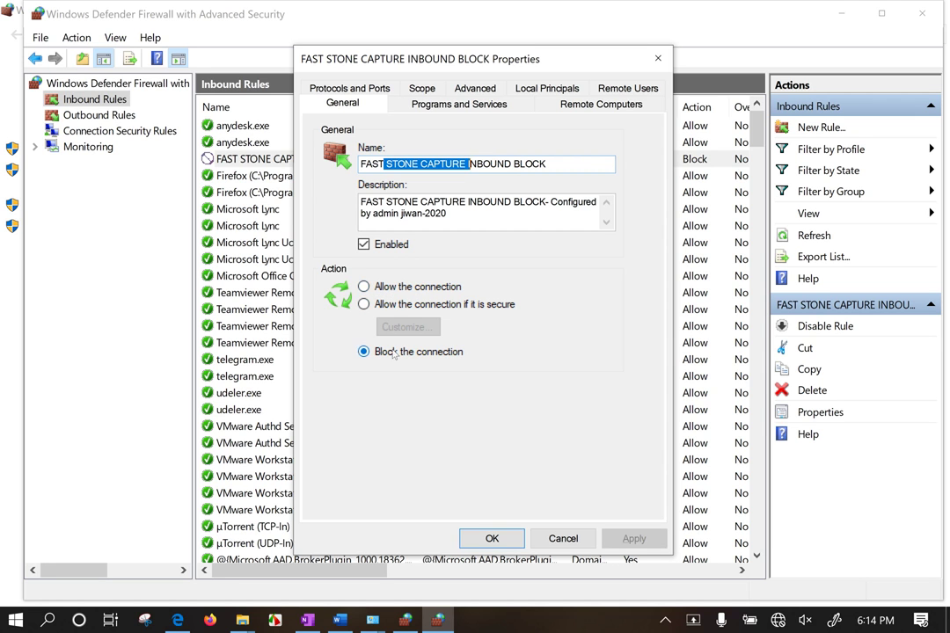
left_click(430, 103)
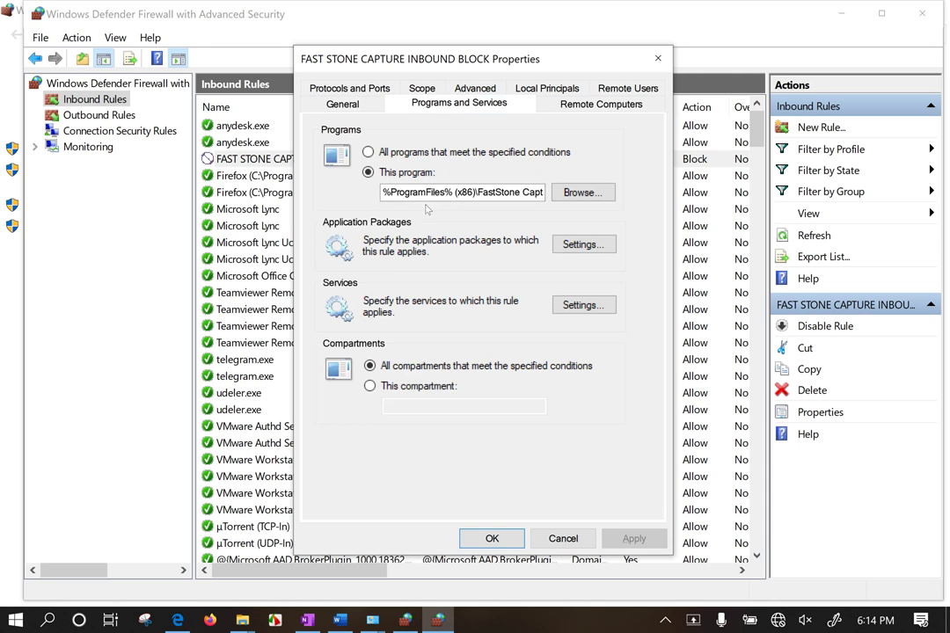
left_click_drag(424, 192, 544, 194)
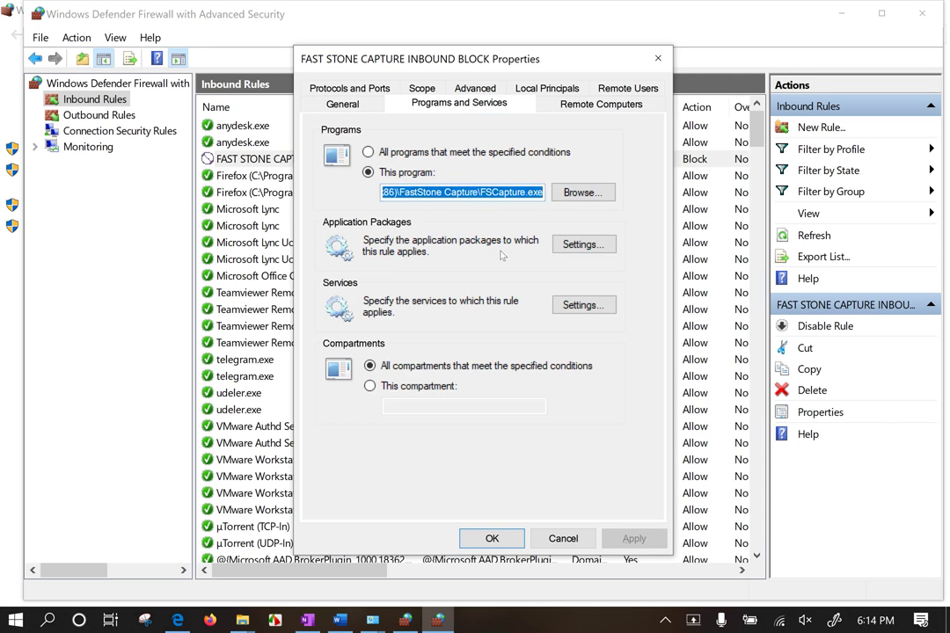
Try limiting the rule to the wifianalyzer application package in the application package settings, and discard the choice
left_click(576, 245)
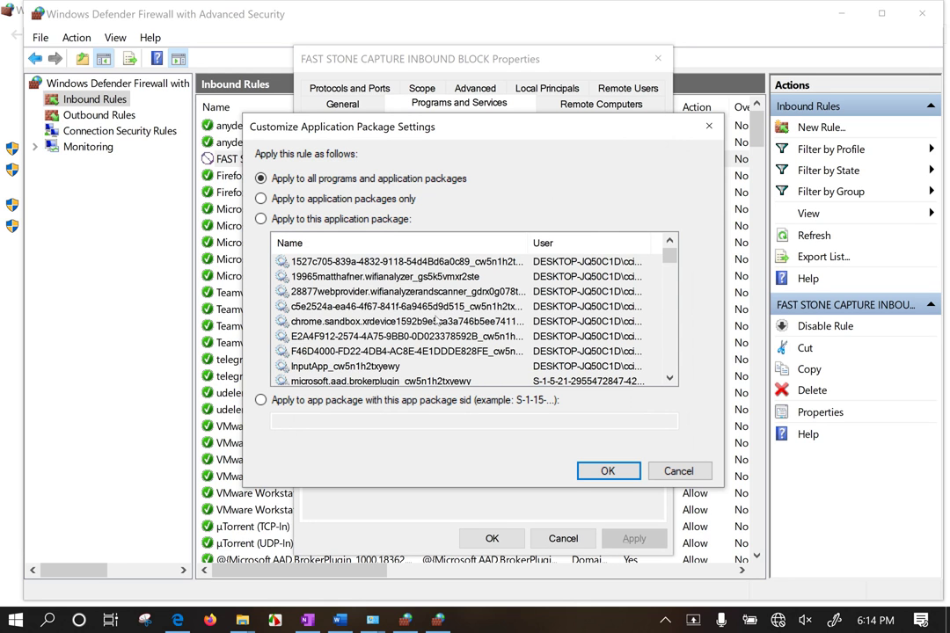
left_click(261, 399)
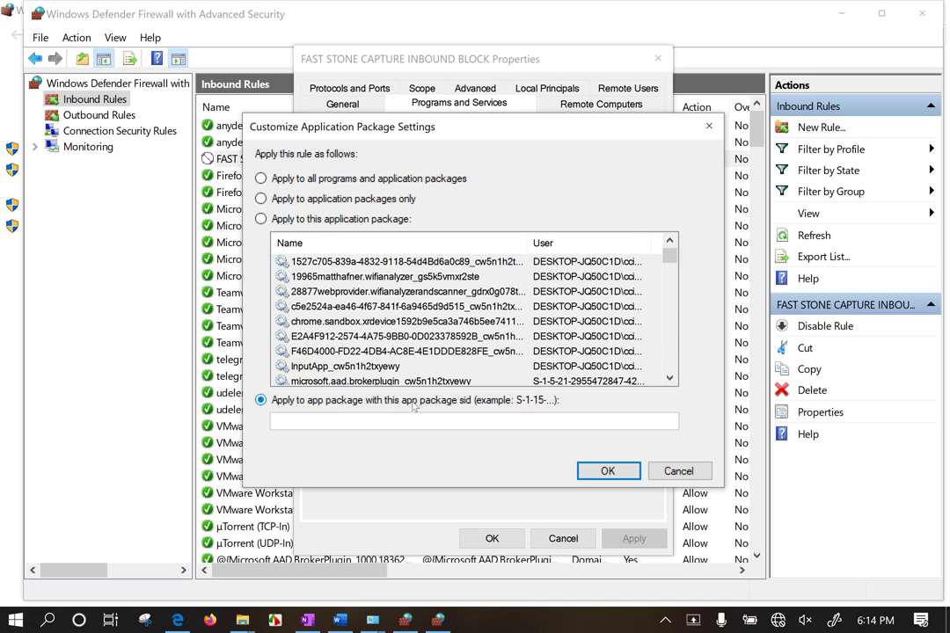
left_click(261, 218)
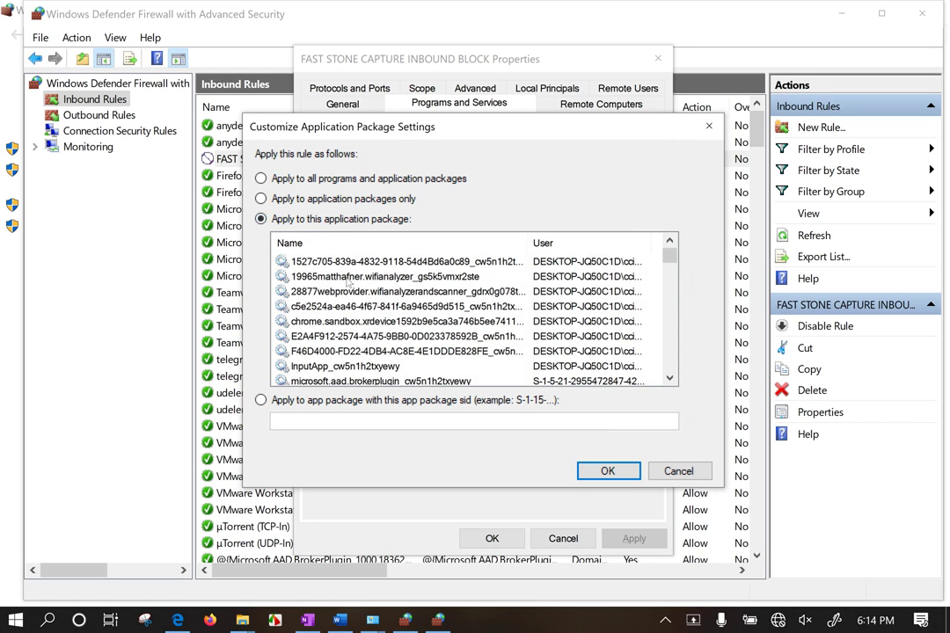
left_click(413, 276)
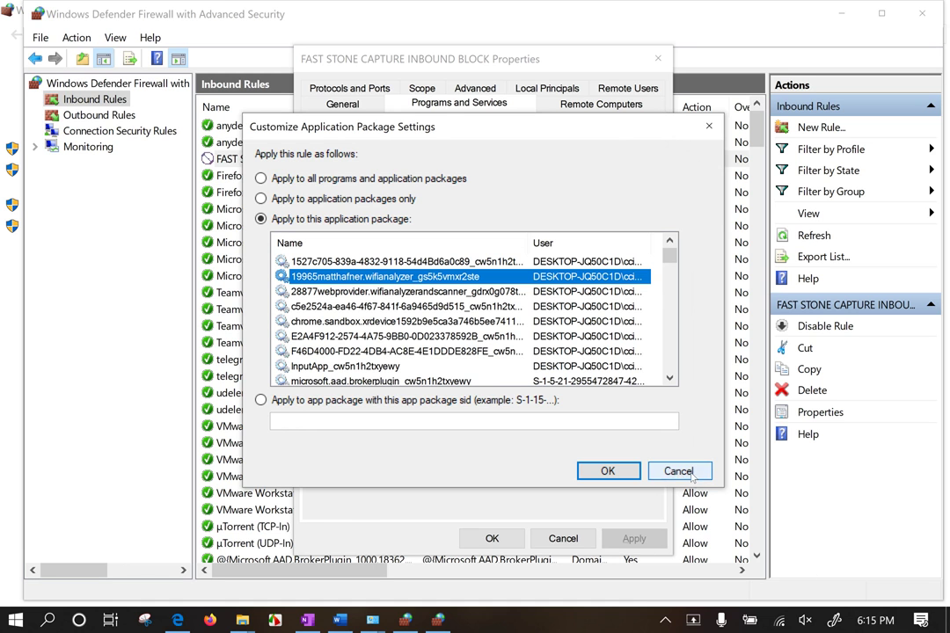
left_click(679, 471)
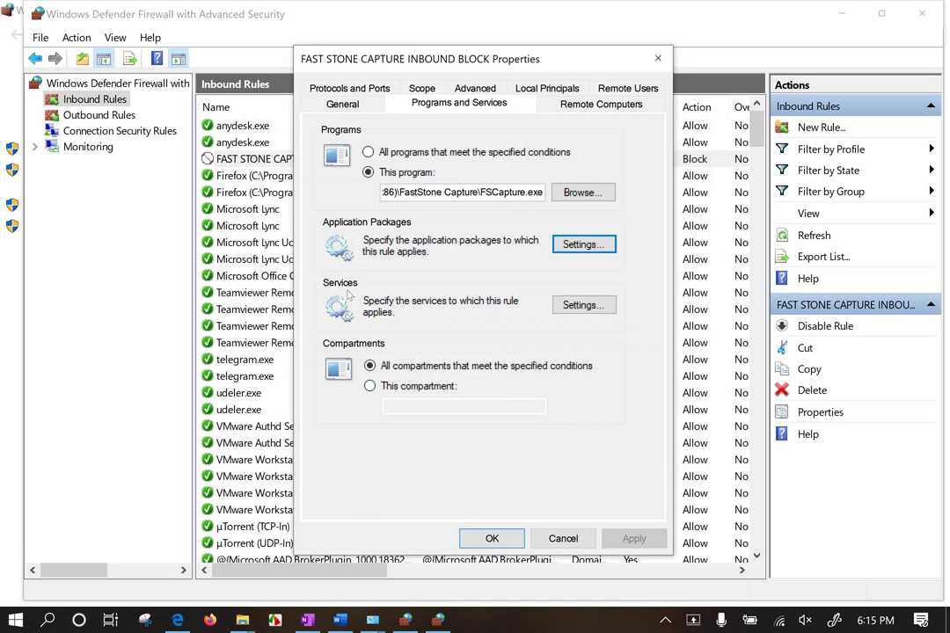
Try applying the rule to a single service, look through the service list, and discard the service settings
left_click(583, 305)
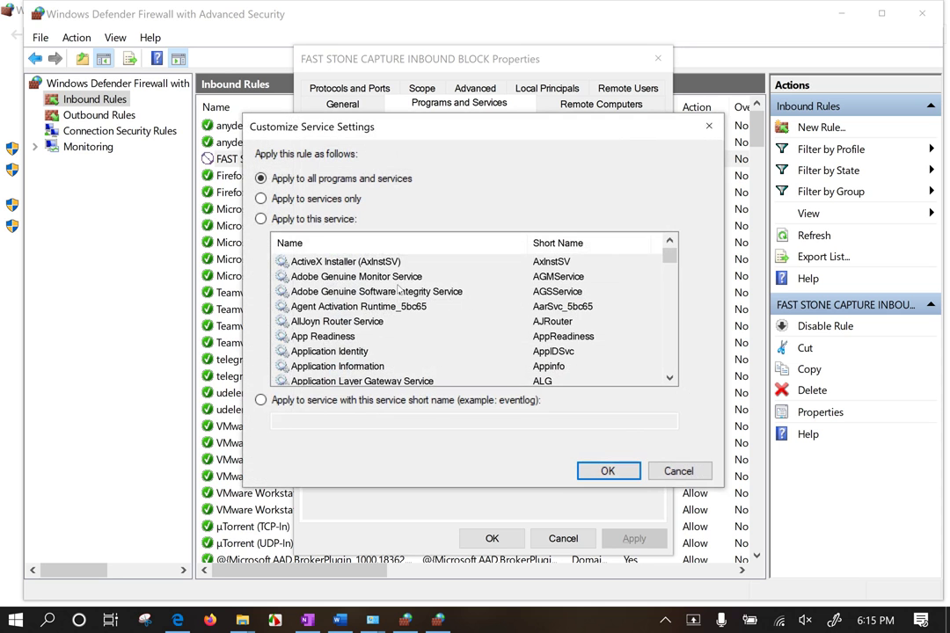
left_click(312, 219)
left_click(344, 336)
scroll(345, 336, "down", 10)
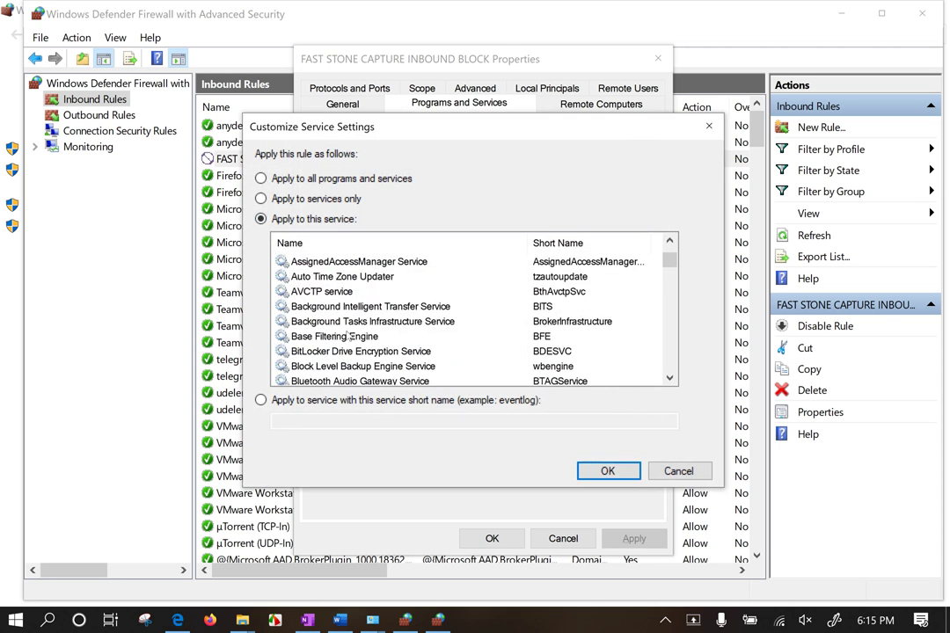
left_click(674, 468)
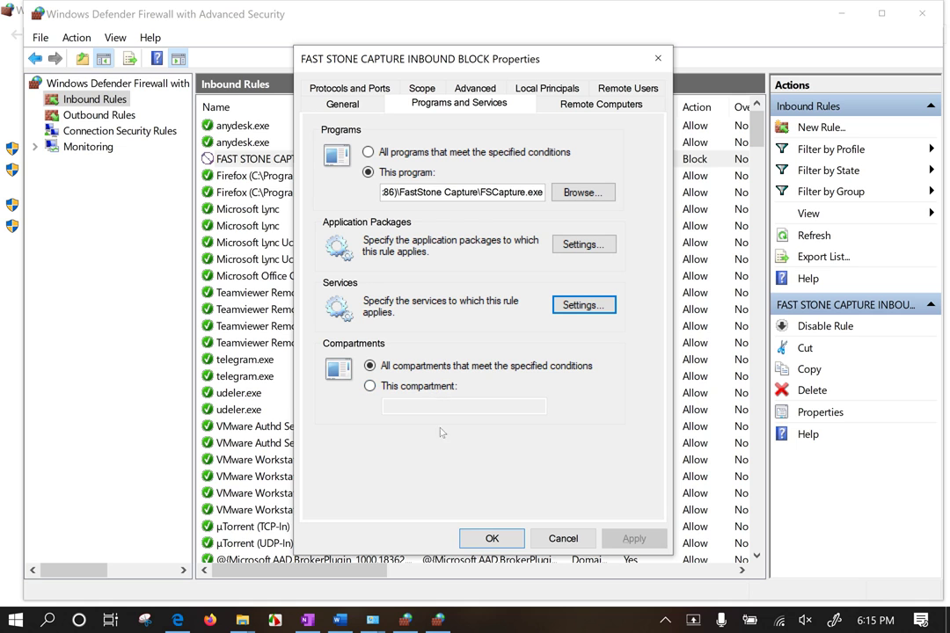
Try limiting the rule to authorized remote computers and skipping it for excepted computers, and check the remote users settings
left_click(590, 107)
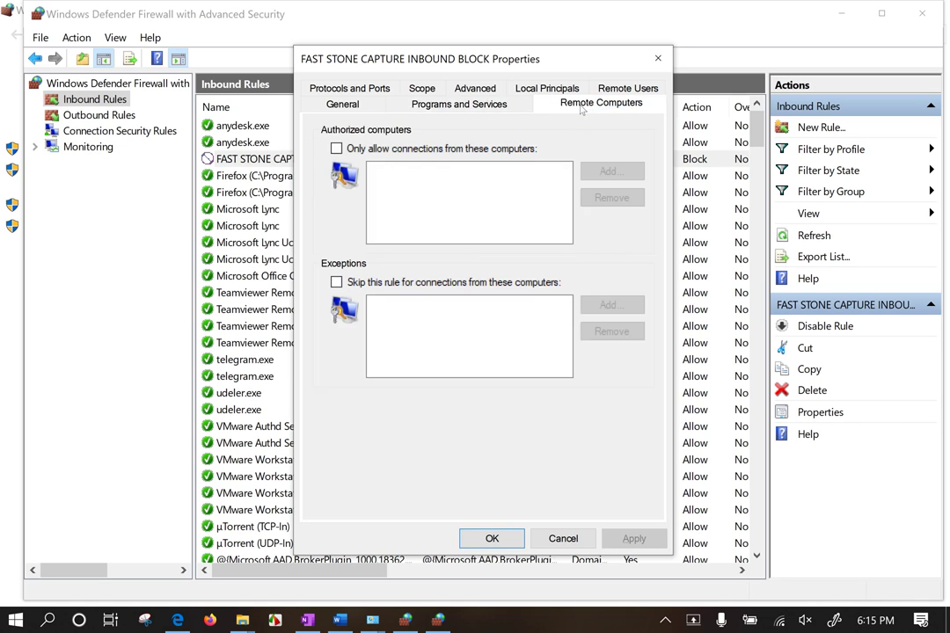
left_click(338, 150)
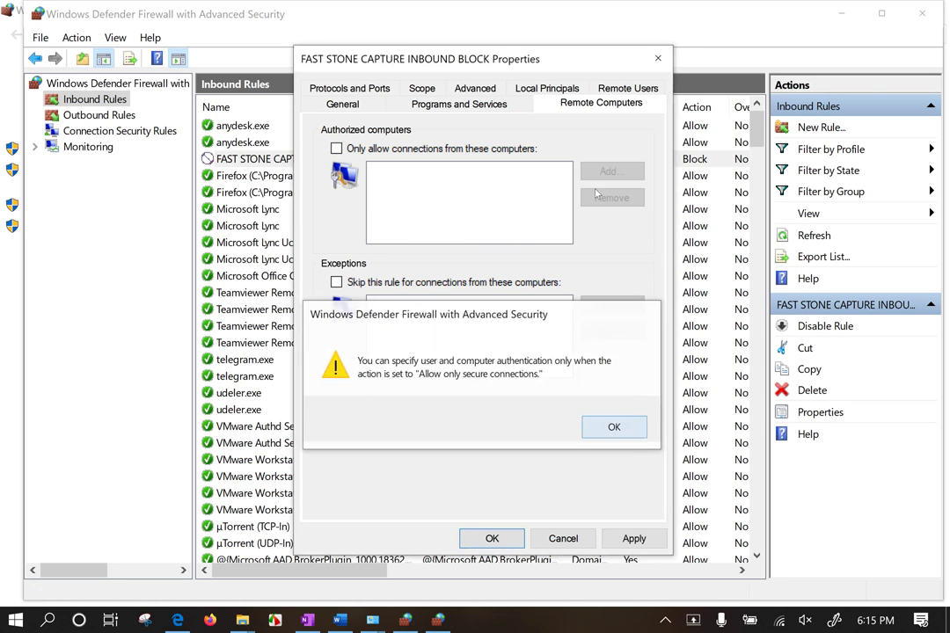
key("Return")
left_click(336, 148)
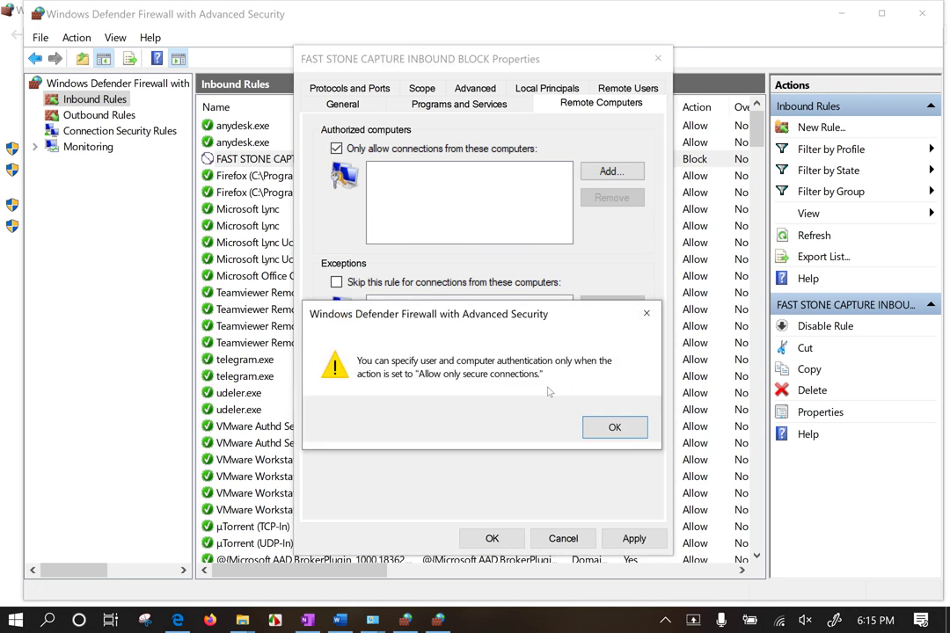
left_click(613, 427)
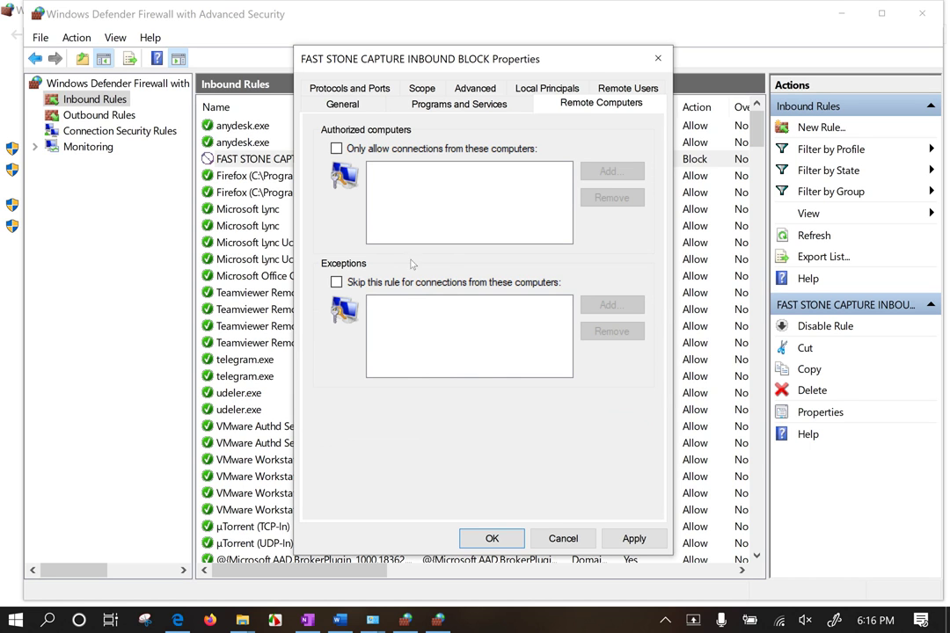
left_click(385, 282)
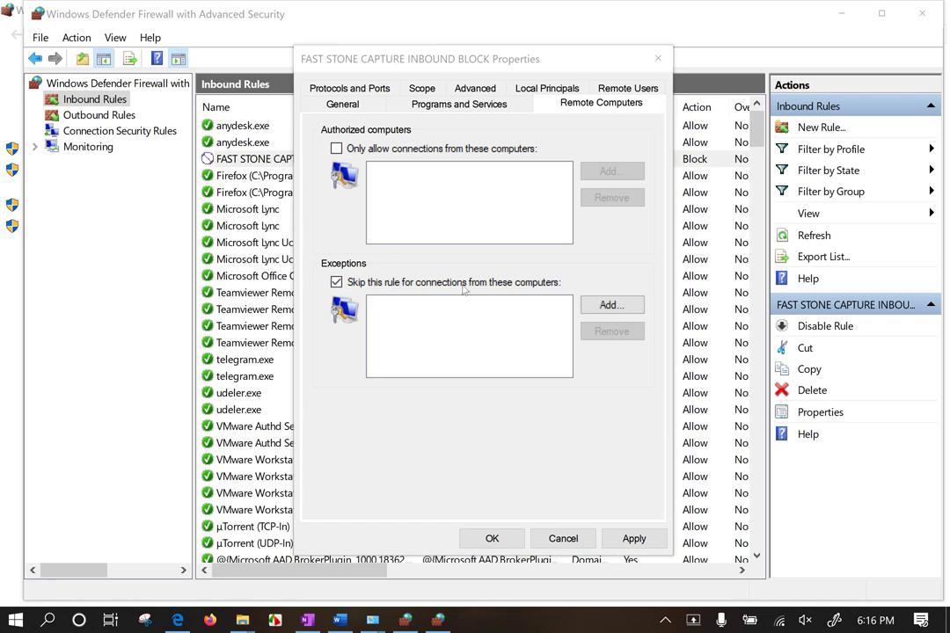
left_click(647, 311)
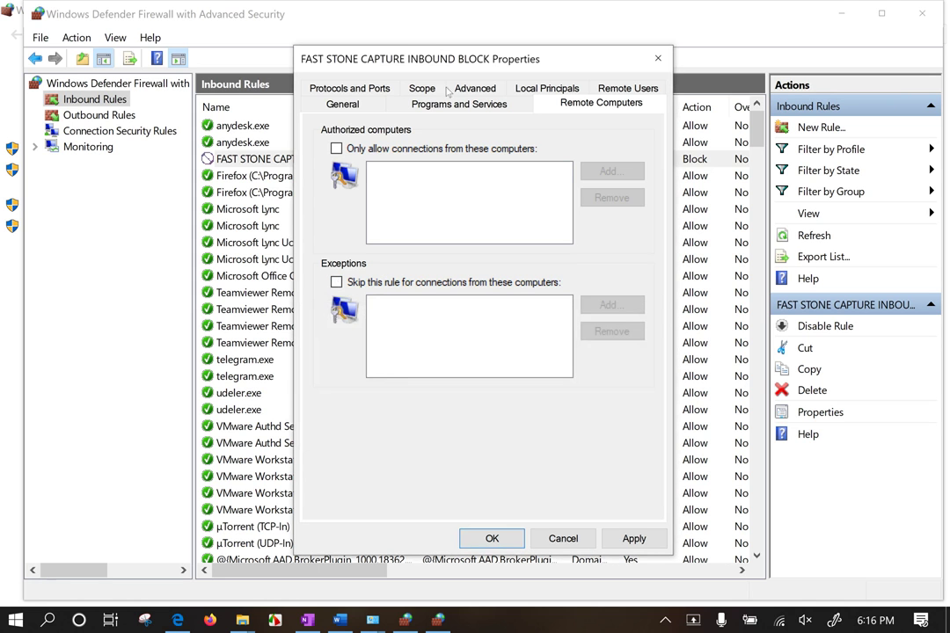
left_click(629, 89)
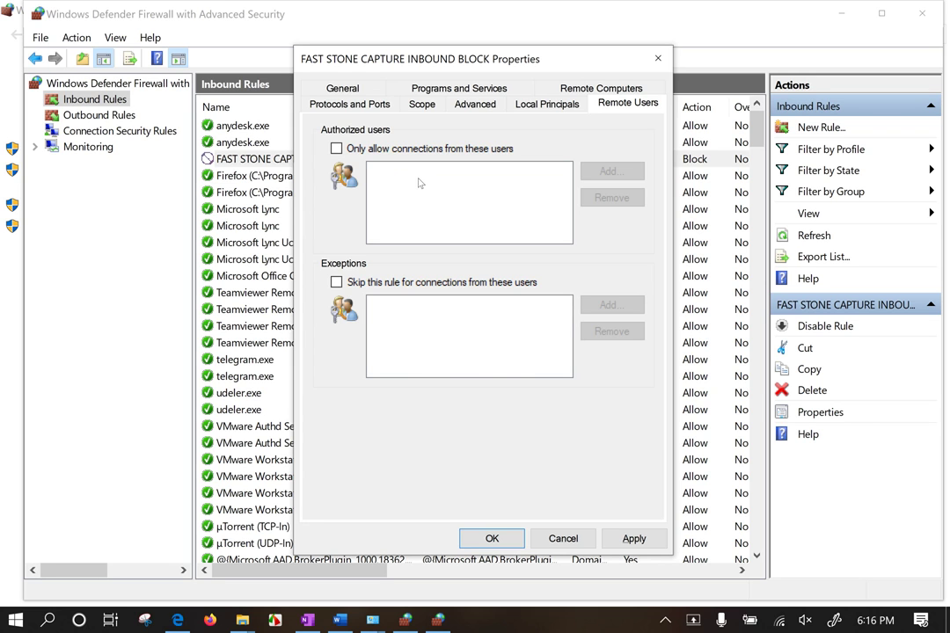
Try limiting the rule's scope to specific local and remote IP addresses, and return both to any IP address
left_click(423, 103)
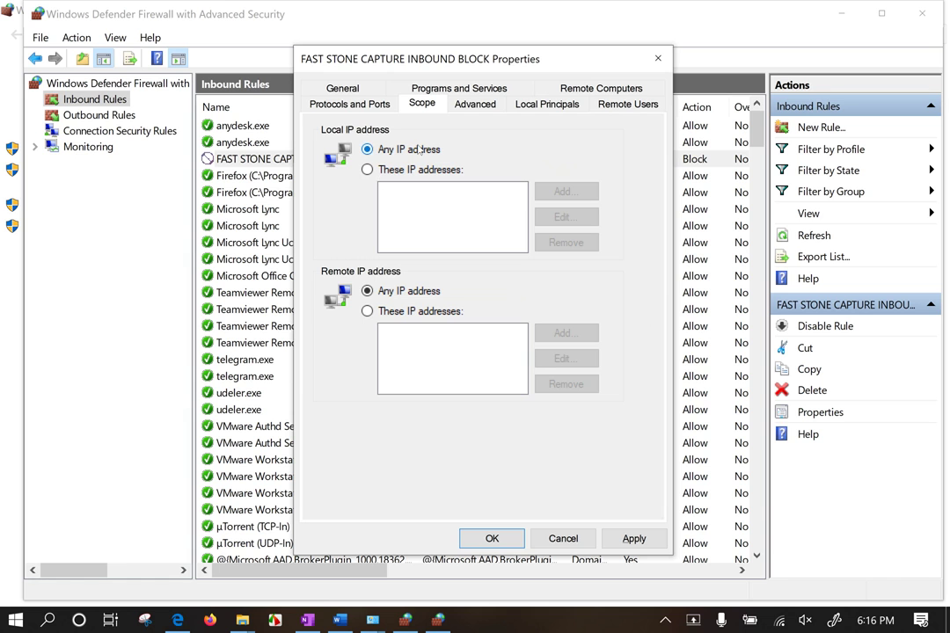
left_click(369, 168)
left_click(567, 192)
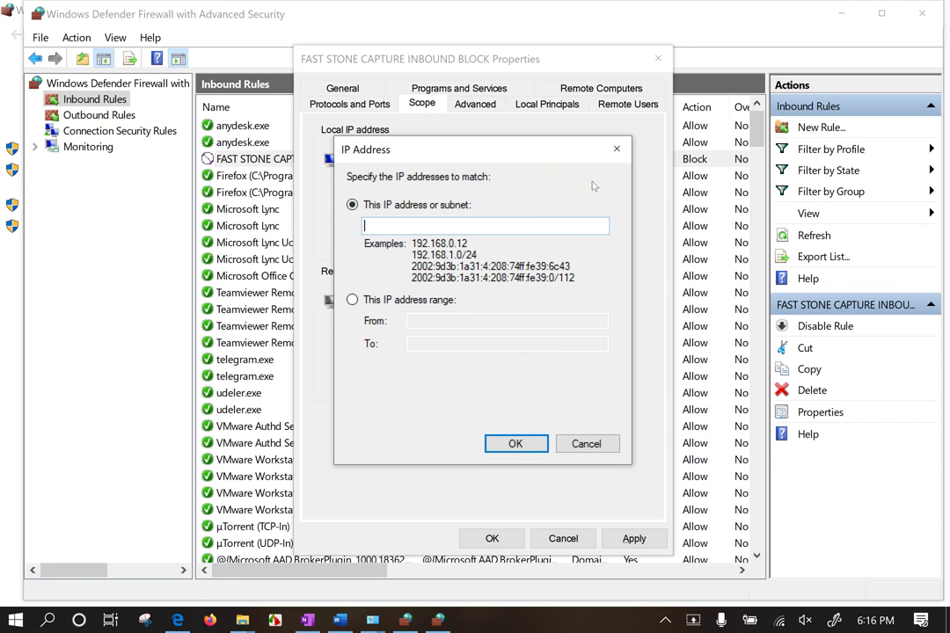
left_click(616, 149)
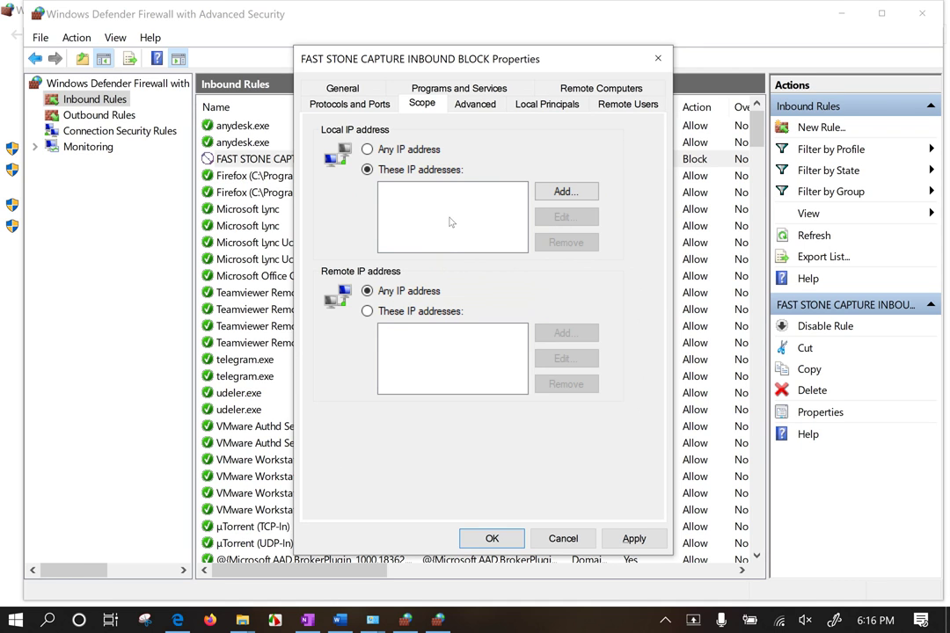
left_click(407, 152)
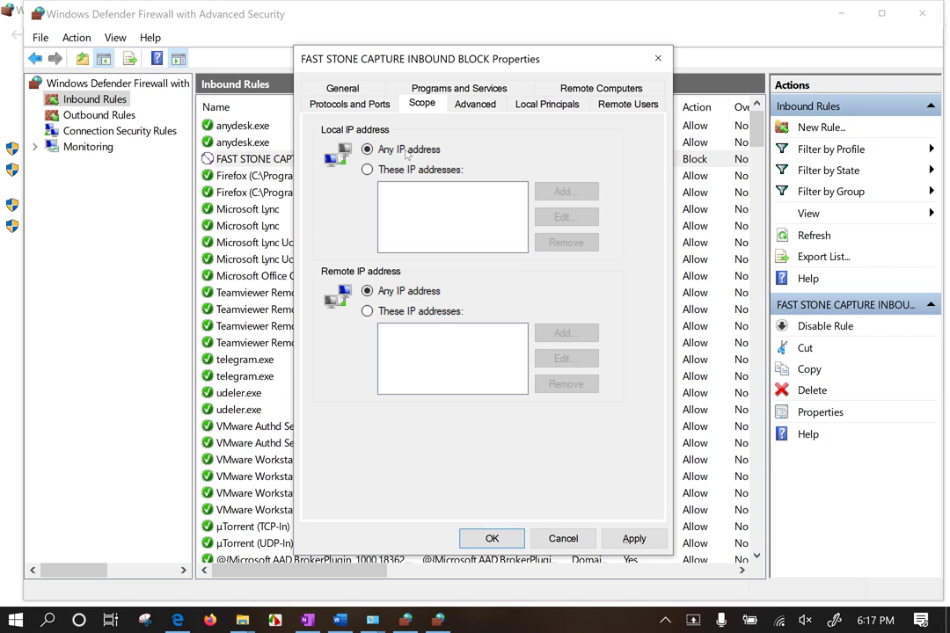
left_click(423, 312)
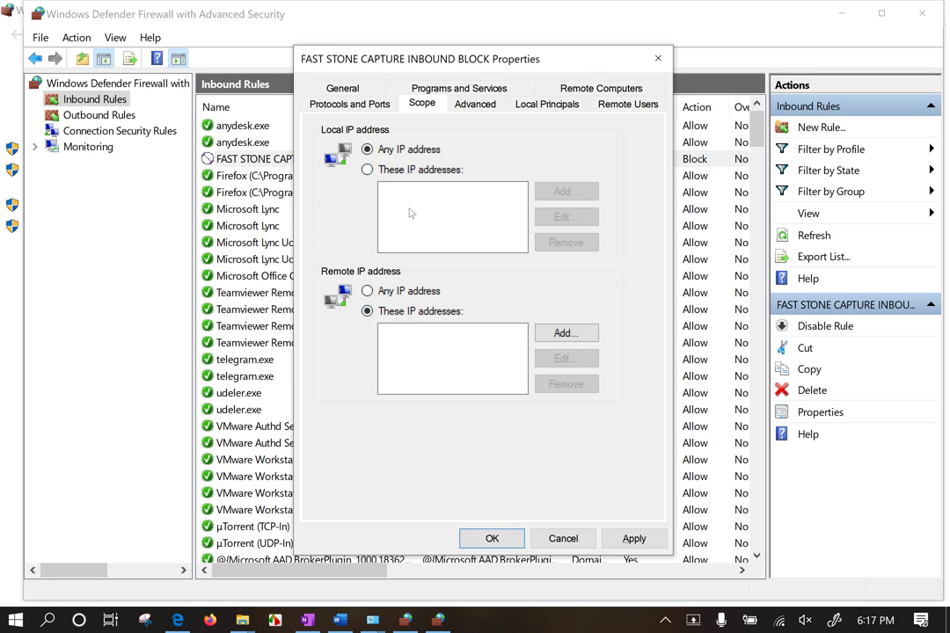
left_click(352, 90)
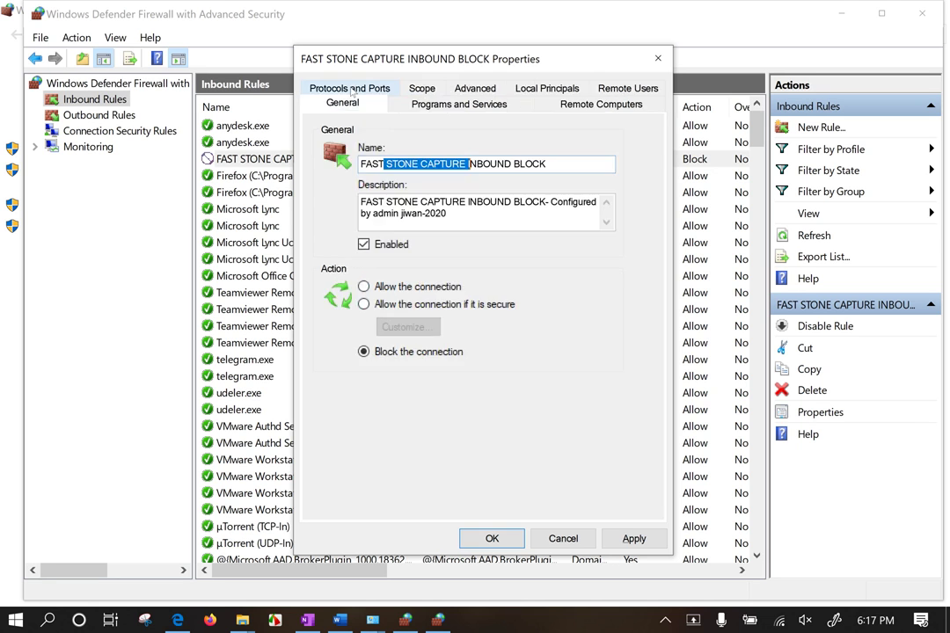
left_click(421, 89)
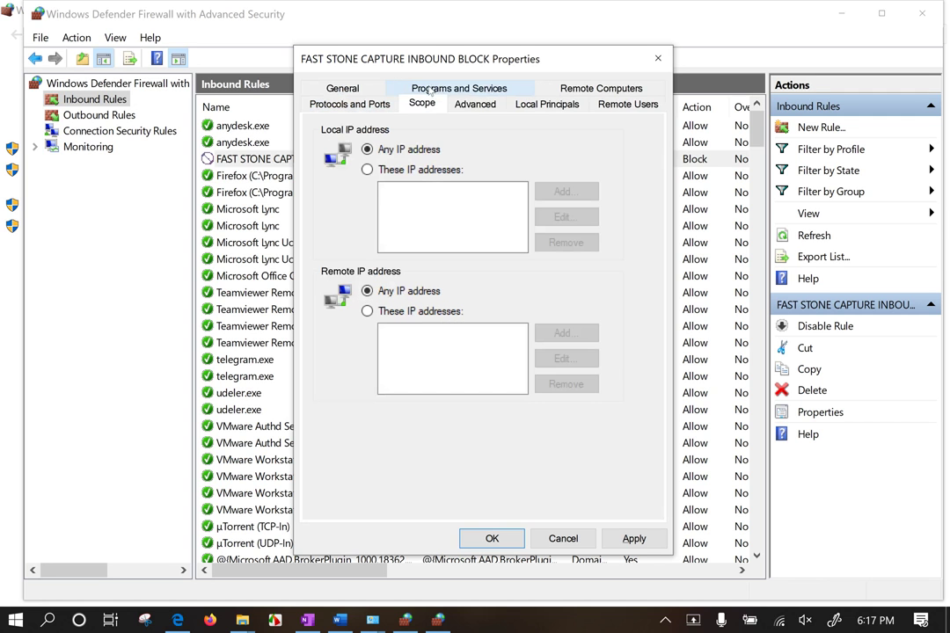
Try the local area network, remote access and wireless interface types for the rule, and restore all interface types
left_click(475, 105)
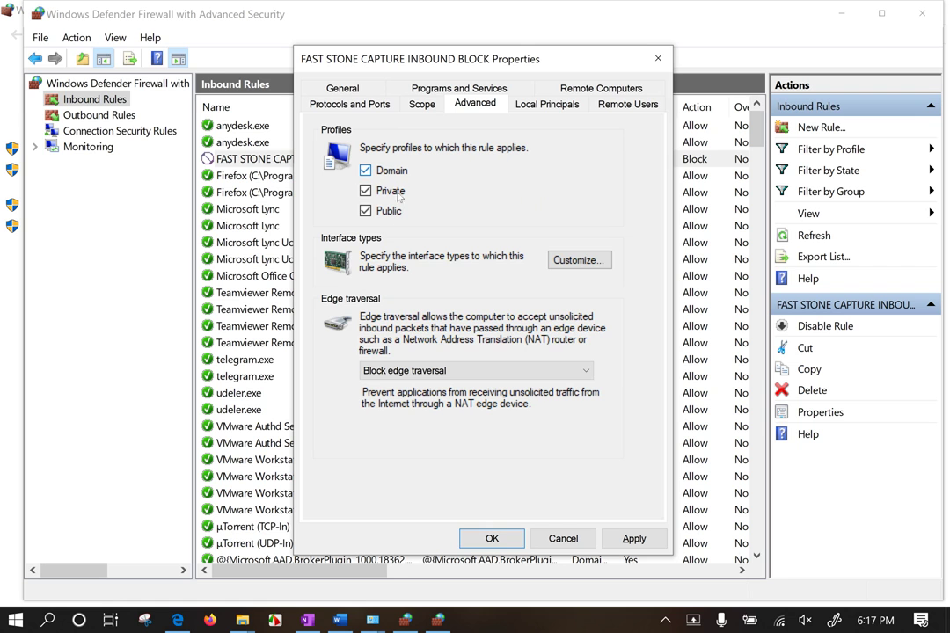
left_click(570, 261)
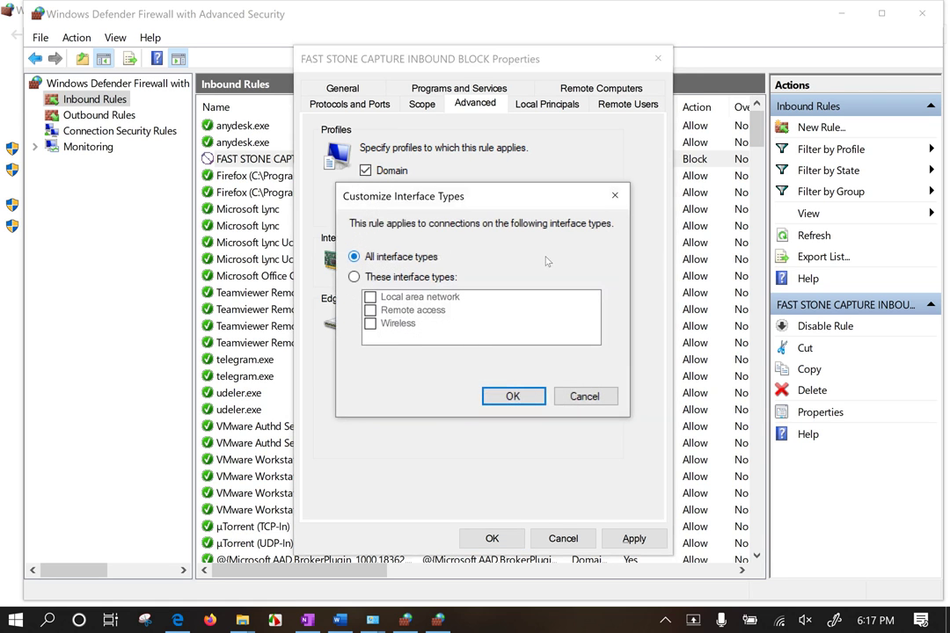
left_click(354, 277)
left_click(370, 297)
left_click(370, 297)
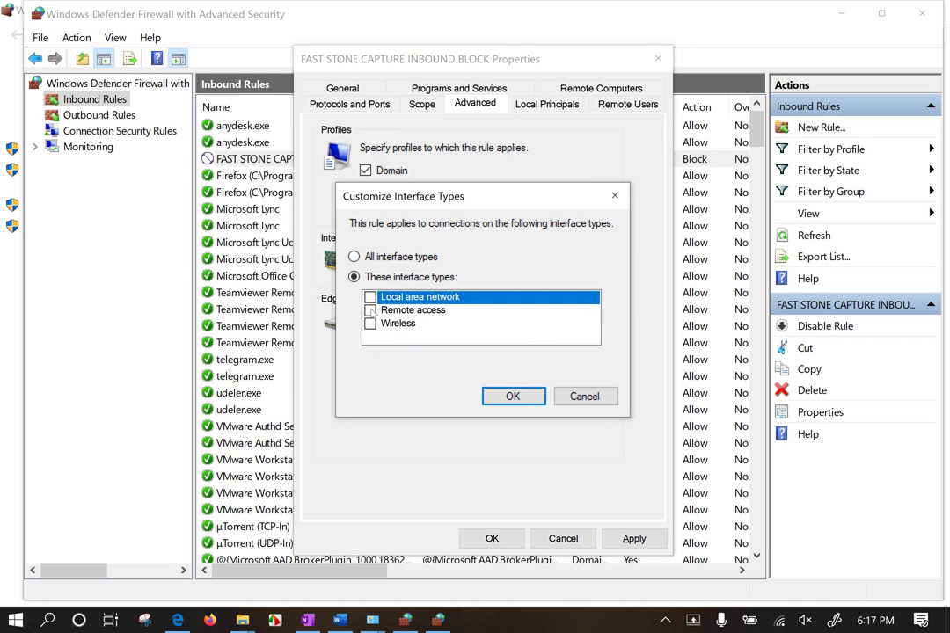
left_click(370, 310)
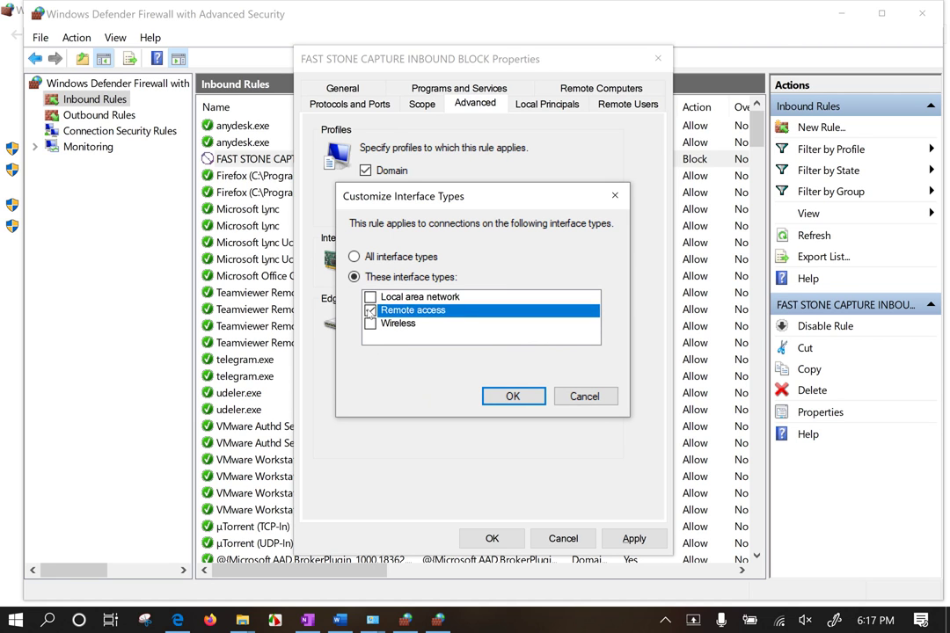
left_click(370, 310)
left_click(370, 323)
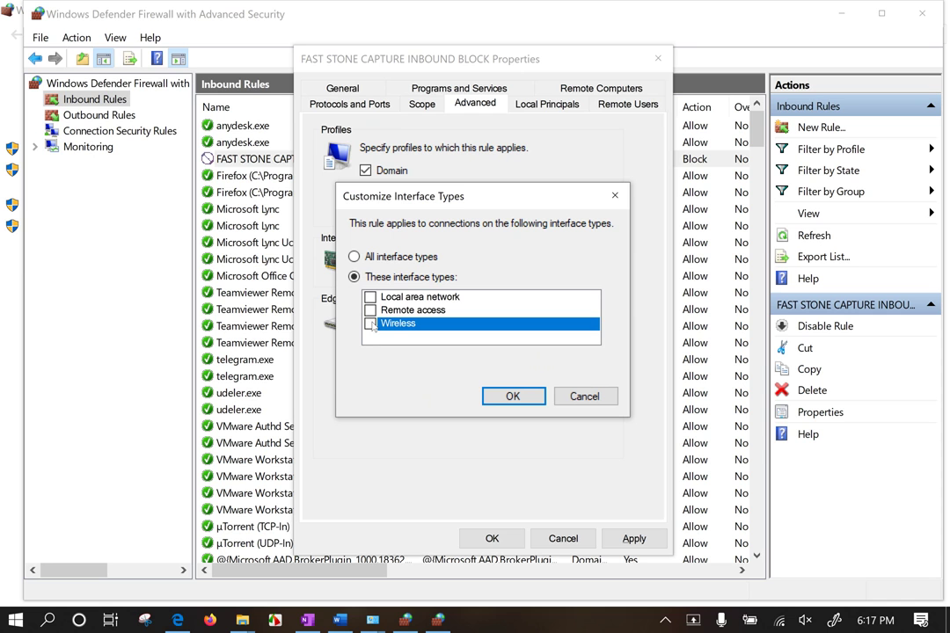
left_click(354, 256)
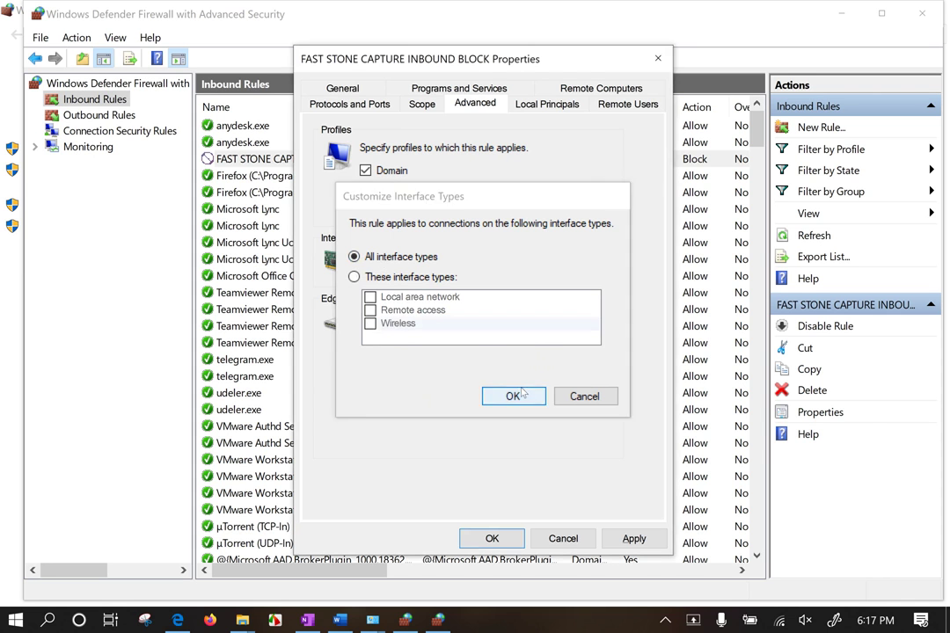
left_click(509, 397)
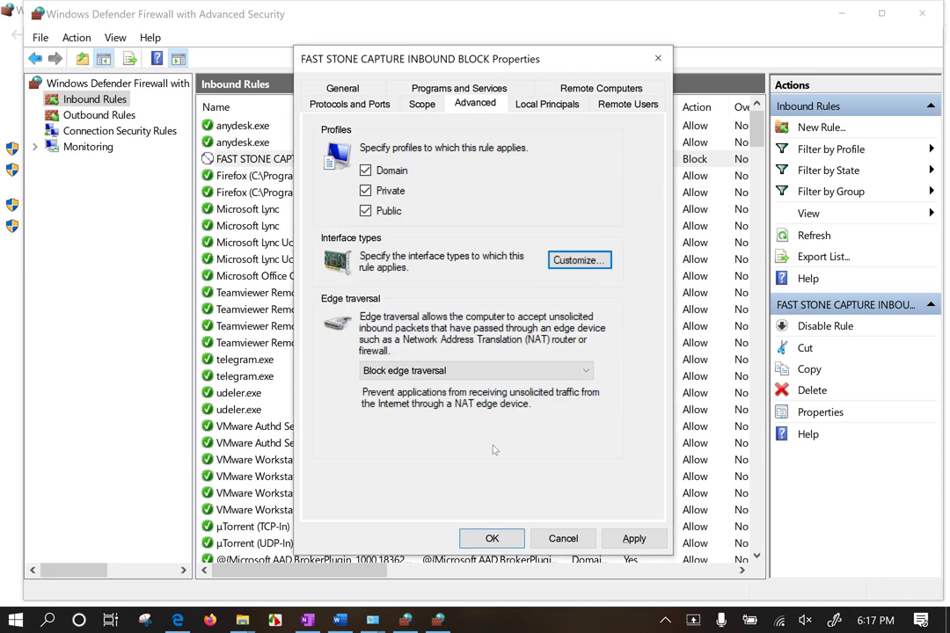
Examine the rule's edge traversal options and its local principals settings
left_click(400, 371)
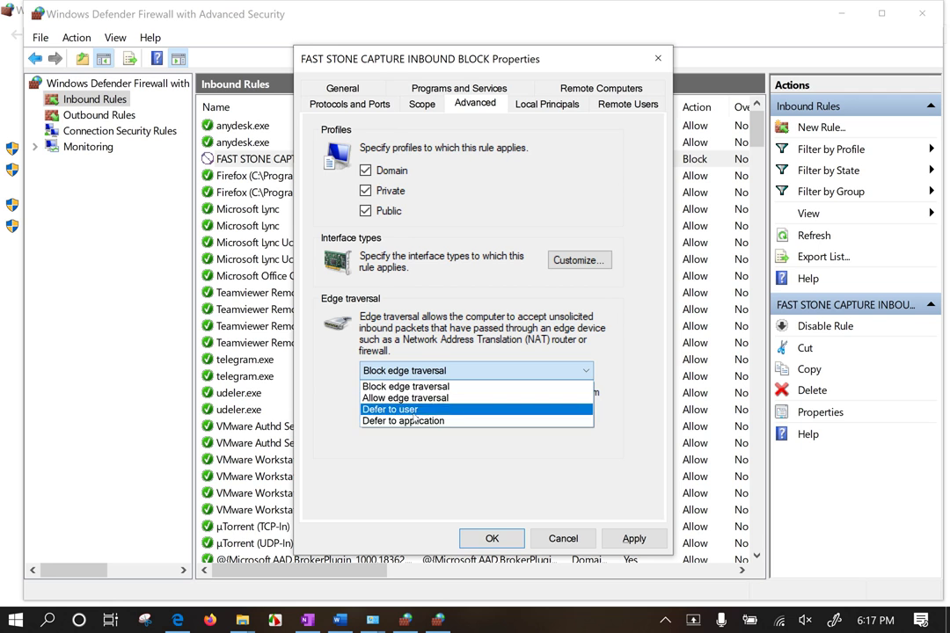
left_click(431, 464)
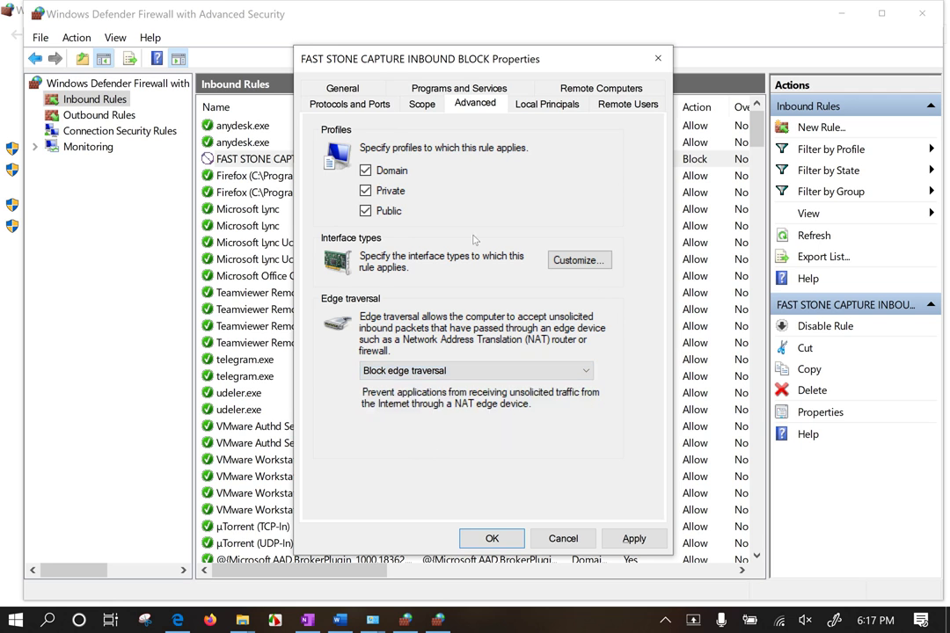
left_click(546, 103)
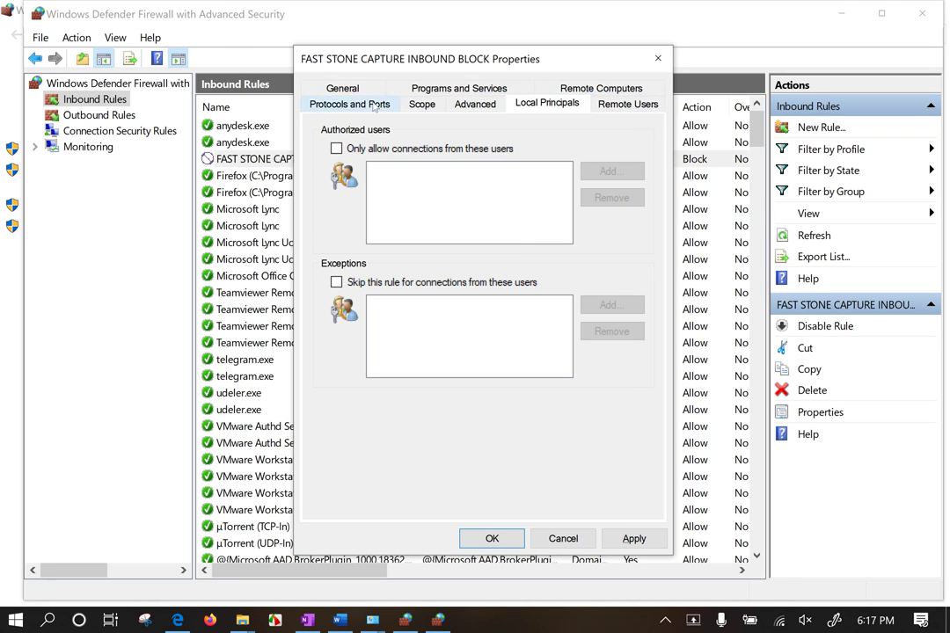
Try setting the rule's protocol type to Custom in the protocol and port settings
left_click(317, 102)
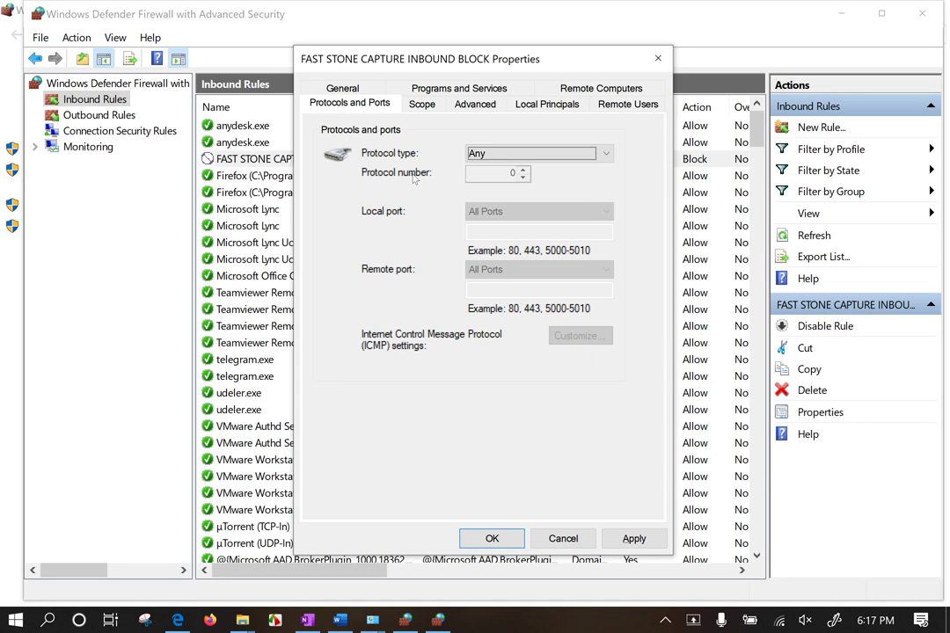
left_click(500, 155)
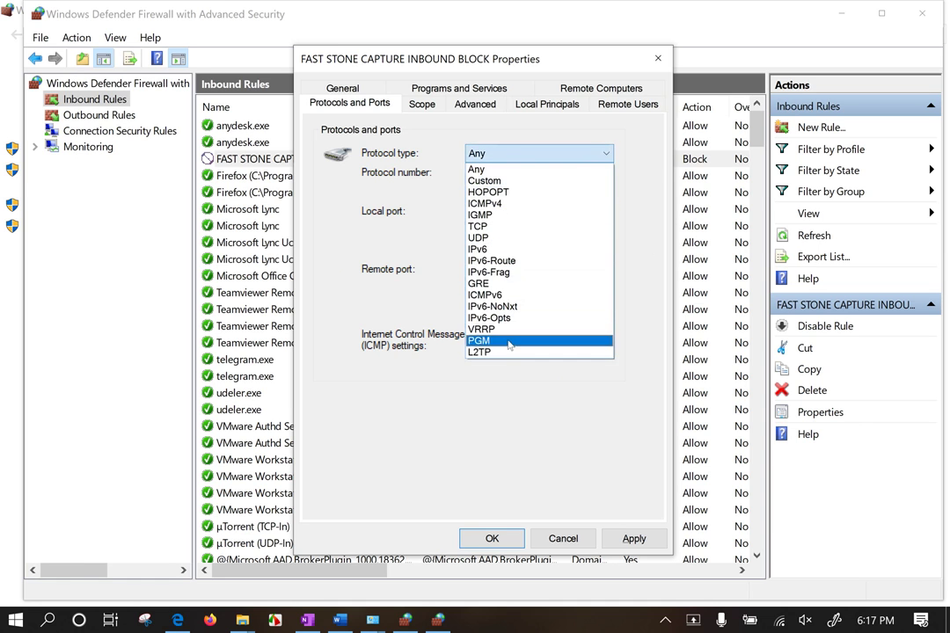
left_click(498, 181)
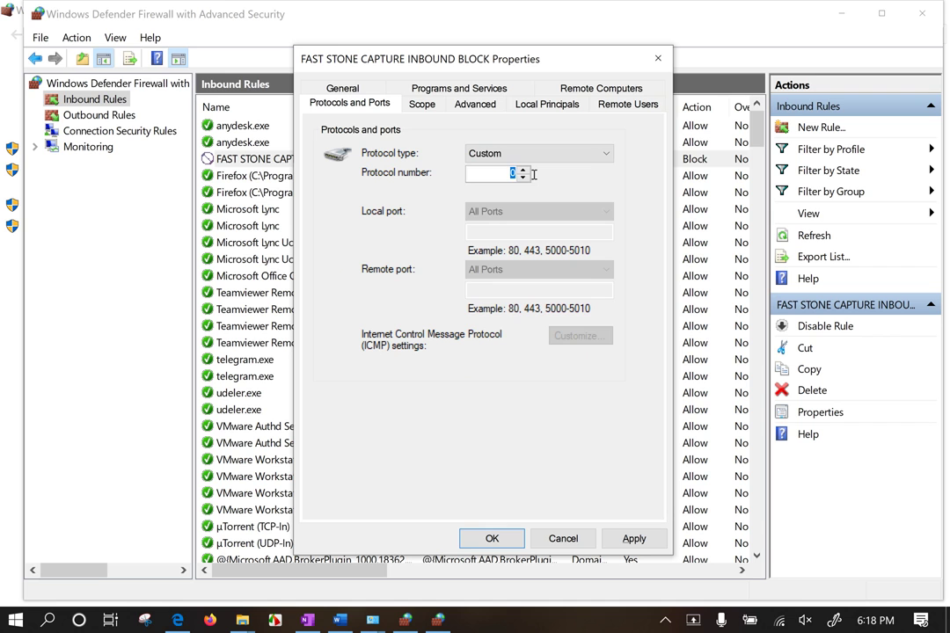
Set the rule's protocol type to Any, apply the properties and close them
left_click(528, 157)
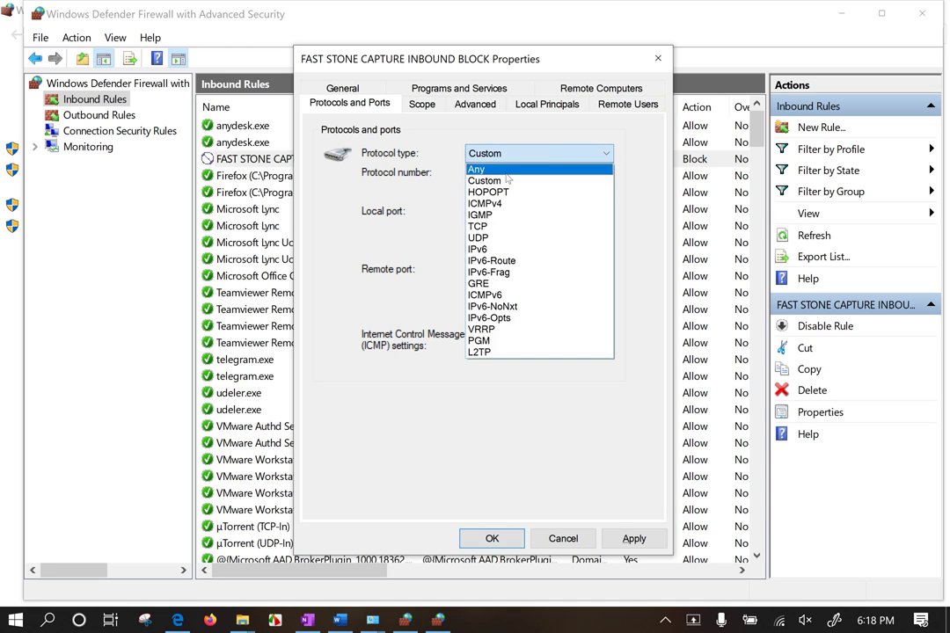
left_click(506, 169)
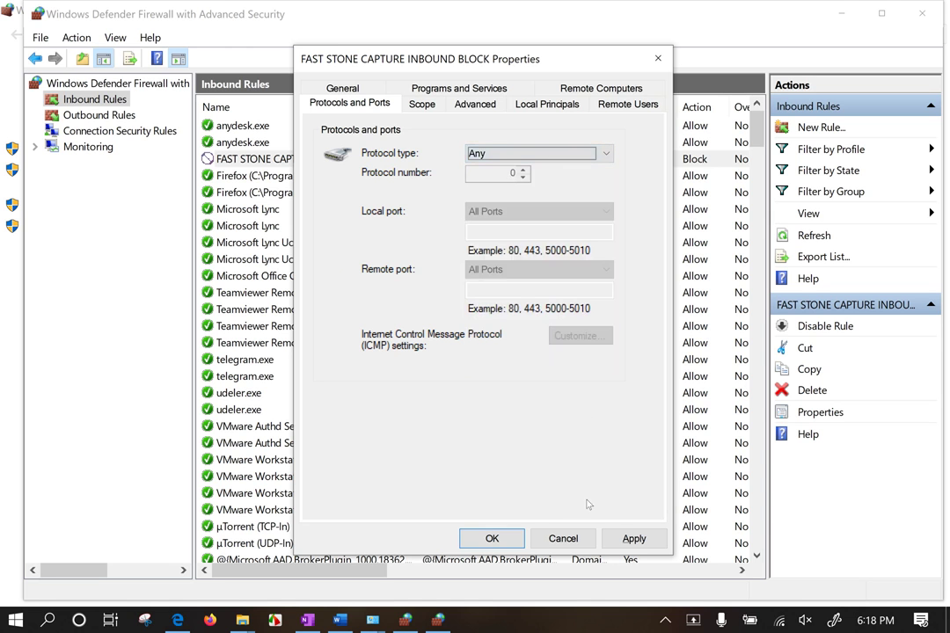
left_click(624, 538)
left_click(492, 539)
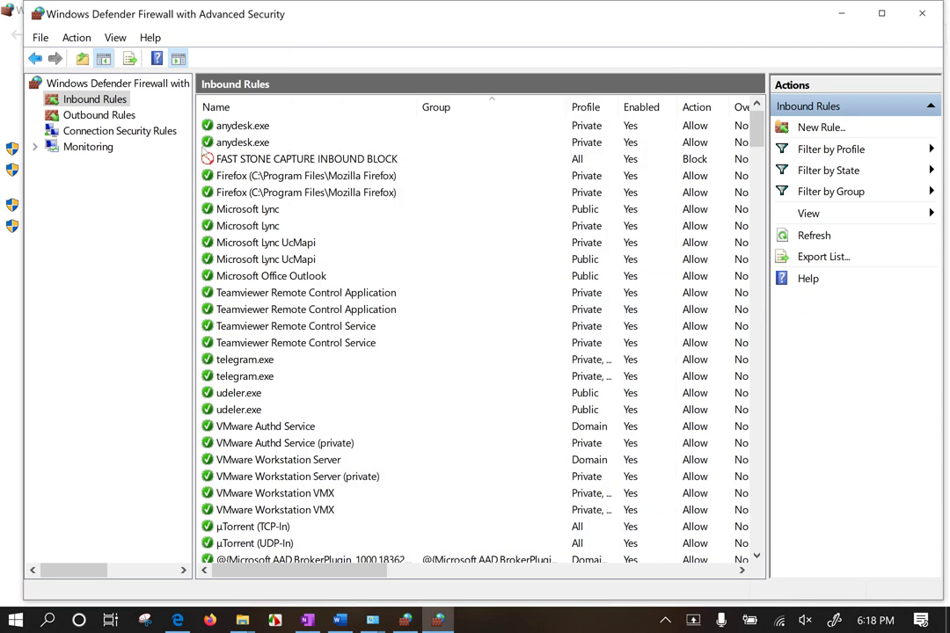
Copy the FAST STONE CAPTURE INBOUND BLOCK rule and paste a duplicate into the inbound rules
left_click(273, 164)
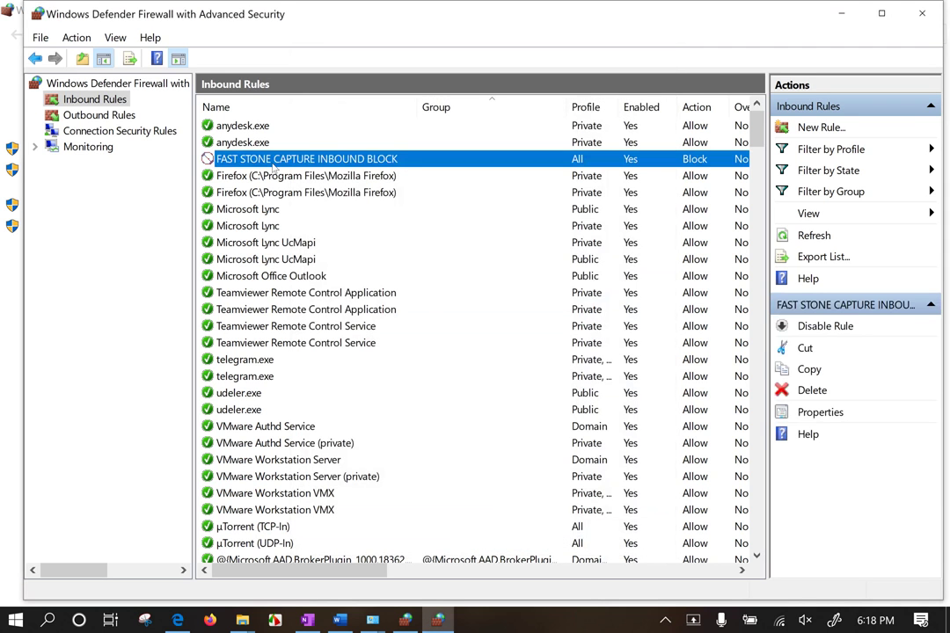
right_click(272, 166)
left_click(318, 220)
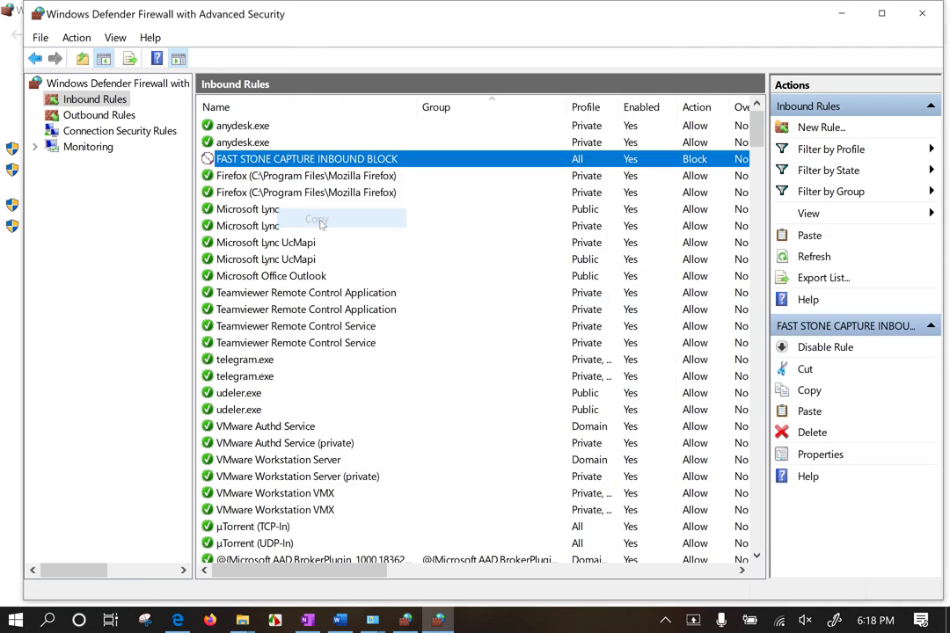
left_click(41, 38)
mouse_move(76, 38)
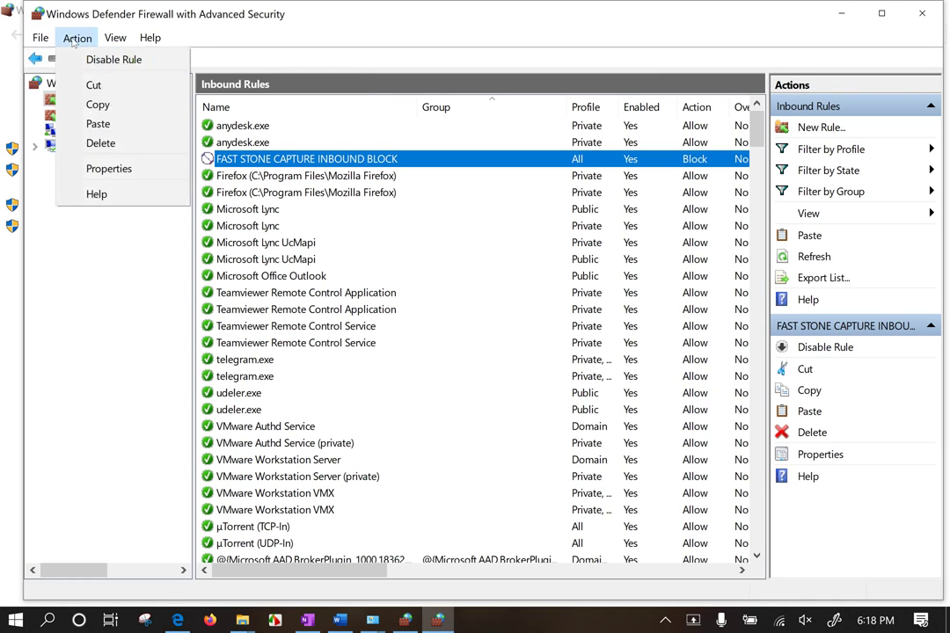
left_click(109, 126)
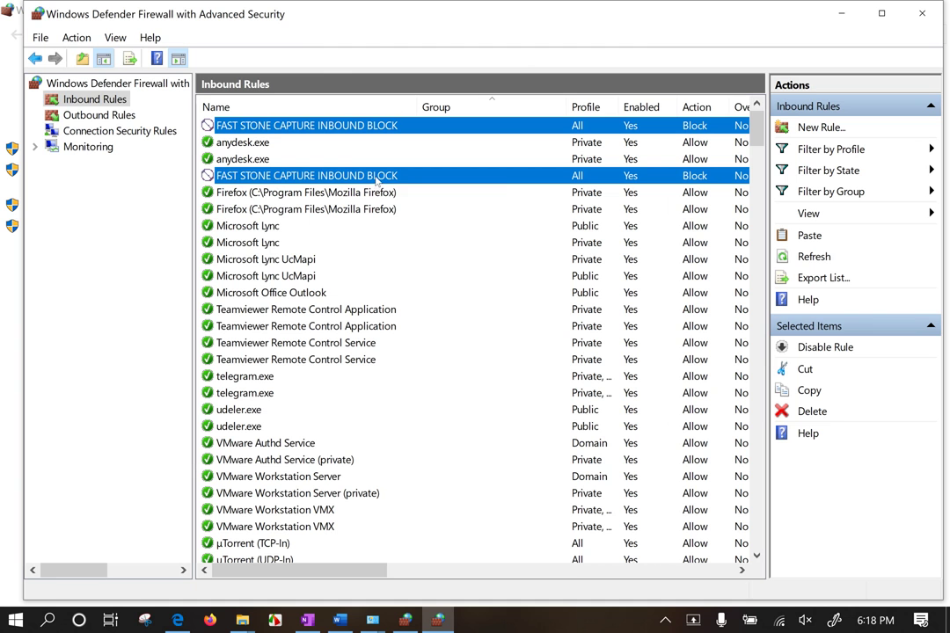
right_click(377, 180)
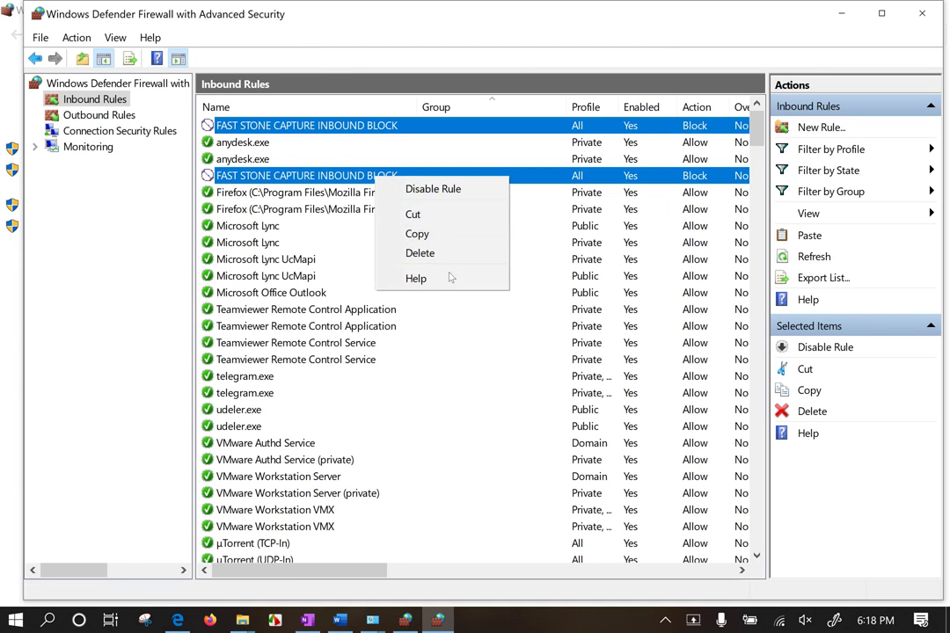
double_click(279, 178)
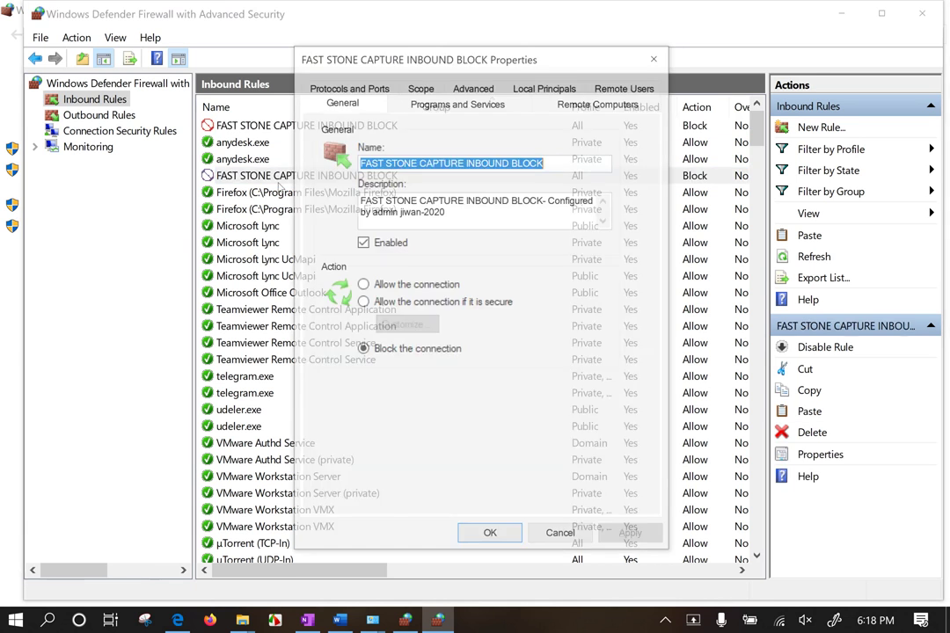
left_click_drag(569, 66, 808, 96)
left_click(798, 199)
left_click_drag(798, 199, 494, 212)
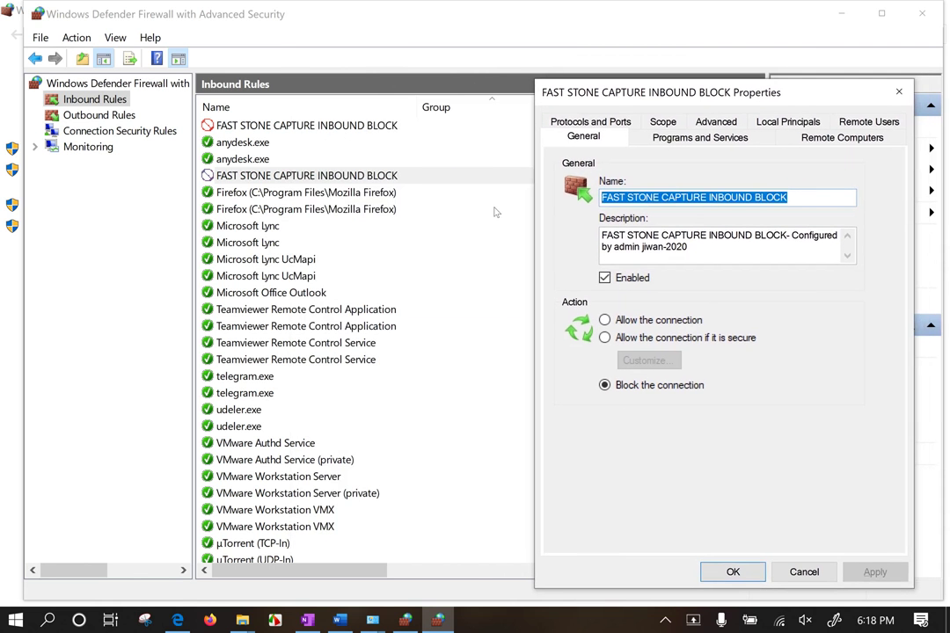
type("outgoi")
key("BackSpace")
key("BackSpace")
key("BackSpace")
key("BackSpace")
key("BackSpace")
key("BackSpace")
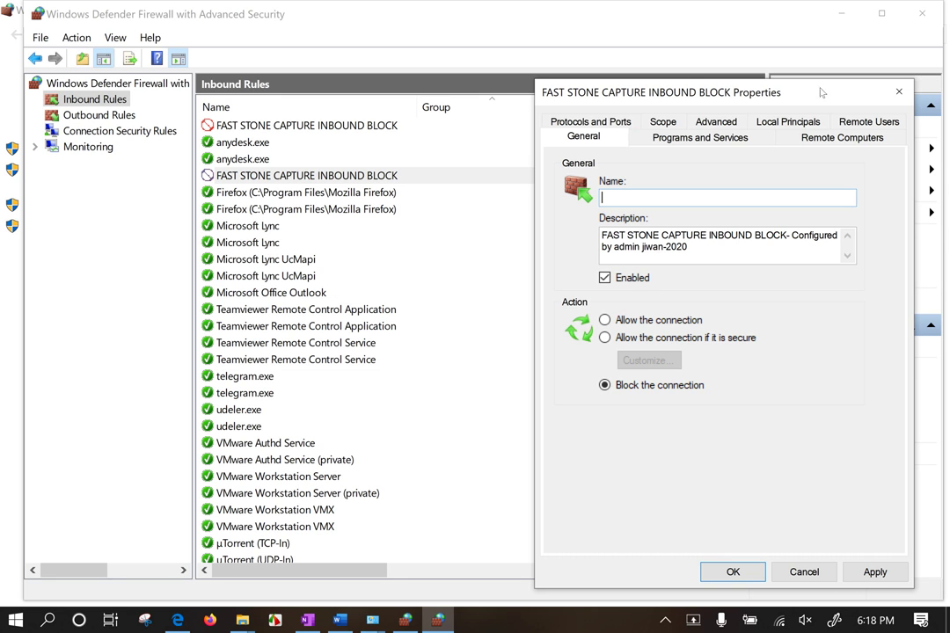
left_click(899, 91)
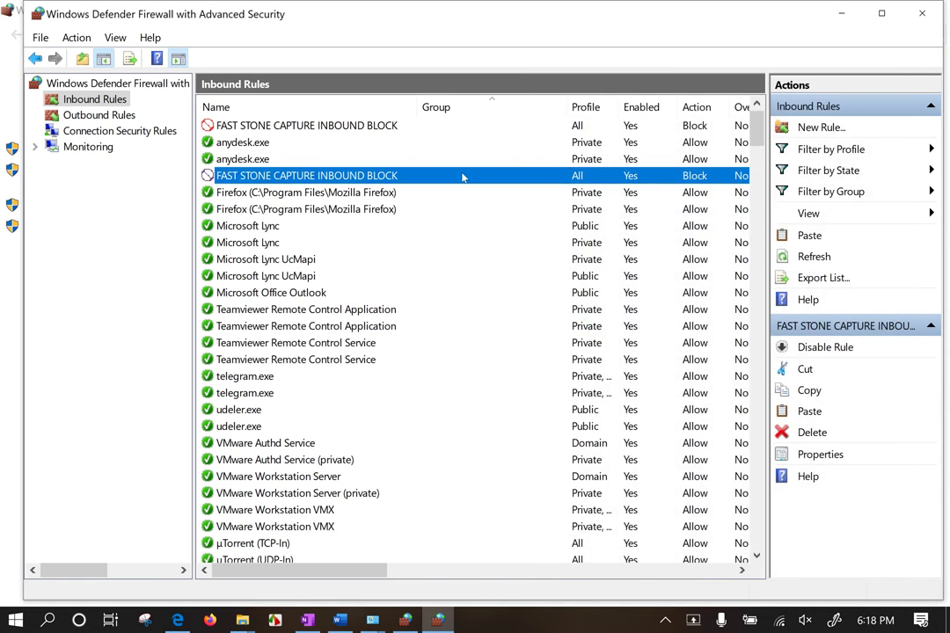
Try to move the duplicate FAST STONE CAPTURE INBOUND BLOCK rule from the inbound rules into the outbound rules
right_click(462, 176)
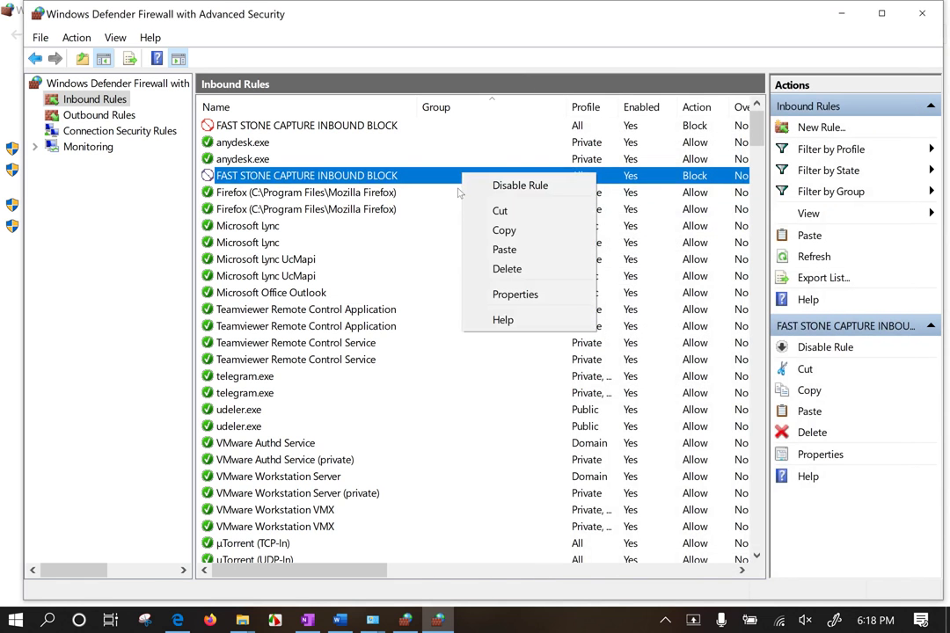
left_click(508, 214)
left_click(105, 114)
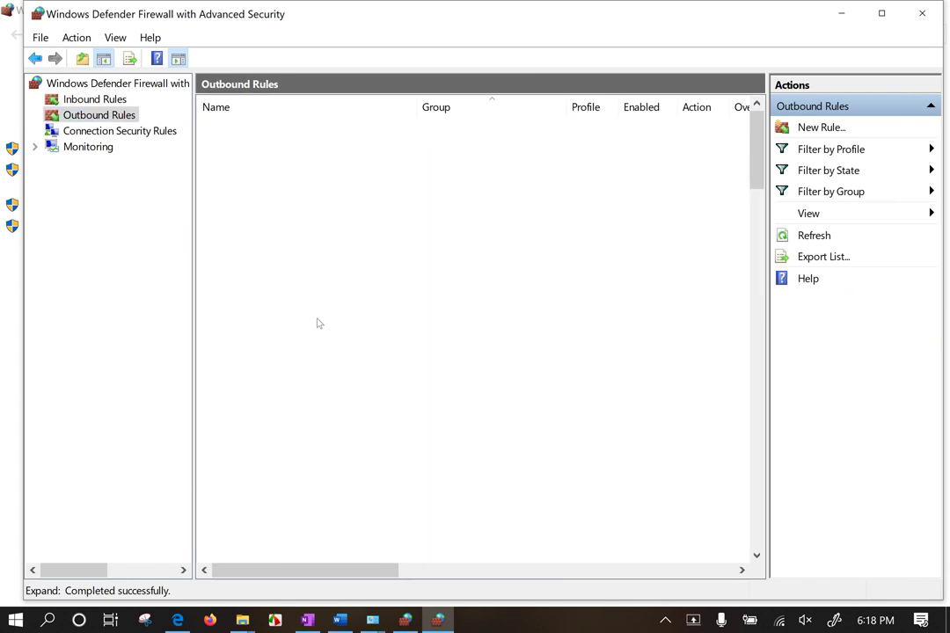
right_click(347, 257)
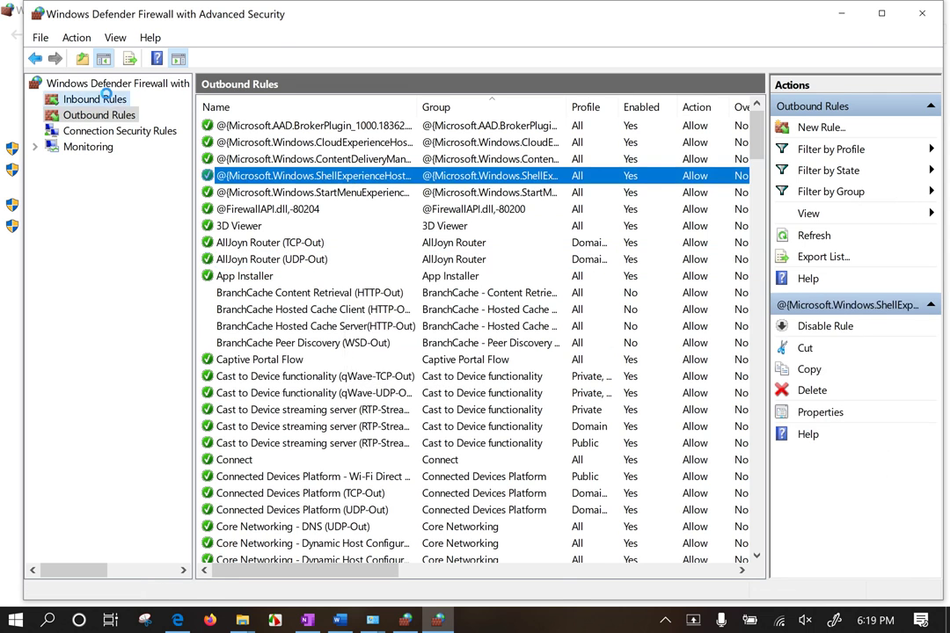
Delete the duplicate FAST STONE CAPTURE INBOUND BLOCK rule from the inbound rules
left_click(94, 98)
left_click(258, 177)
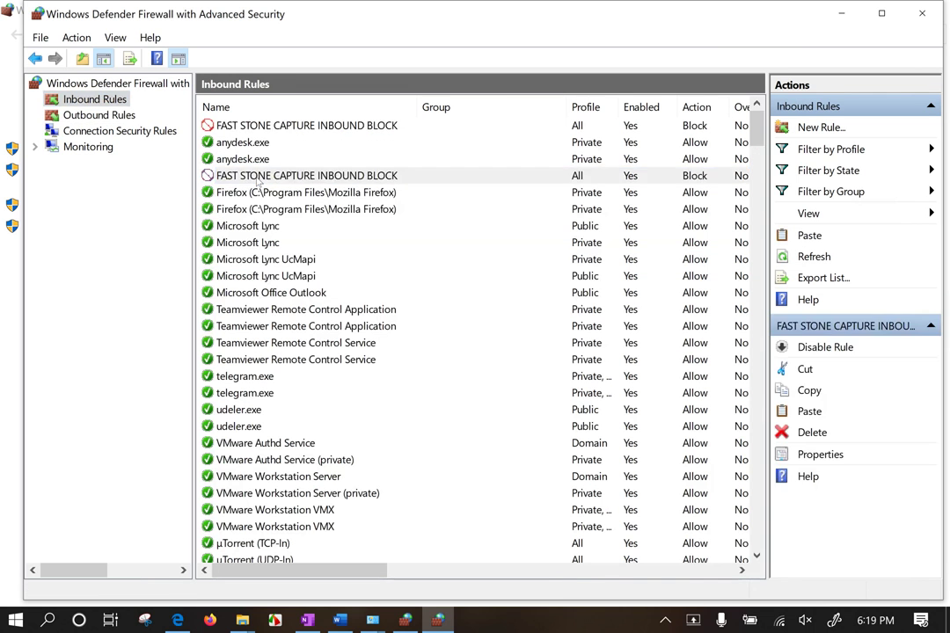
key("Delete")
key("Return")
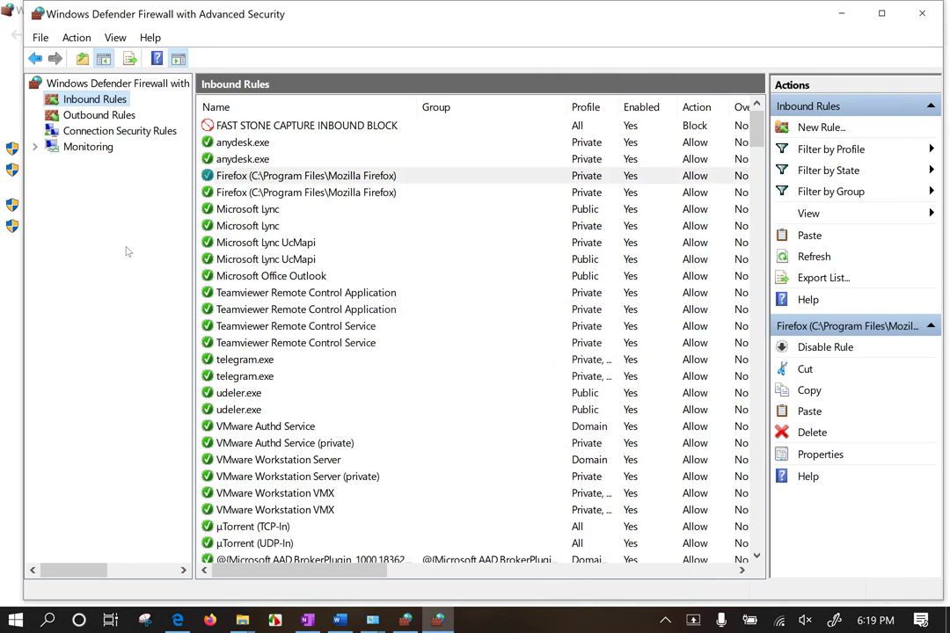
Look through the list of existing outbound rules and return to the inbound rules
left_click(99, 116)
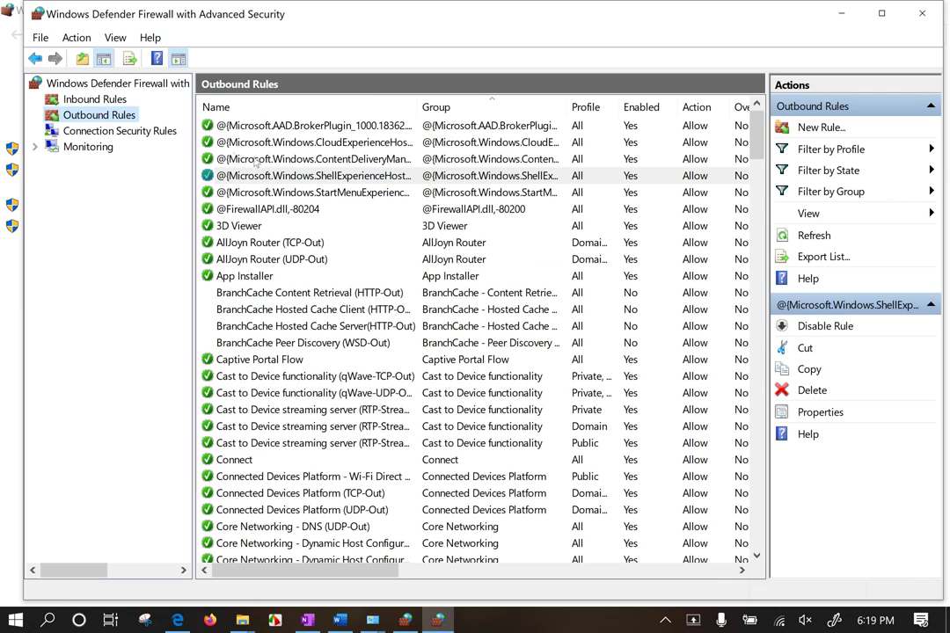
left_click(312, 309)
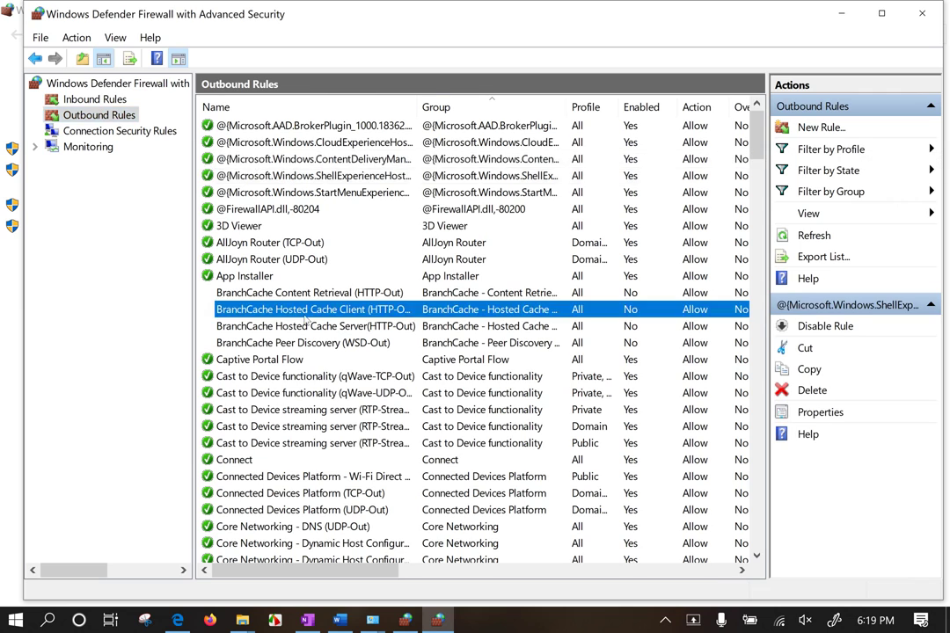
scroll(317, 352, "down", 9)
scroll(317, 355, "down", 11)
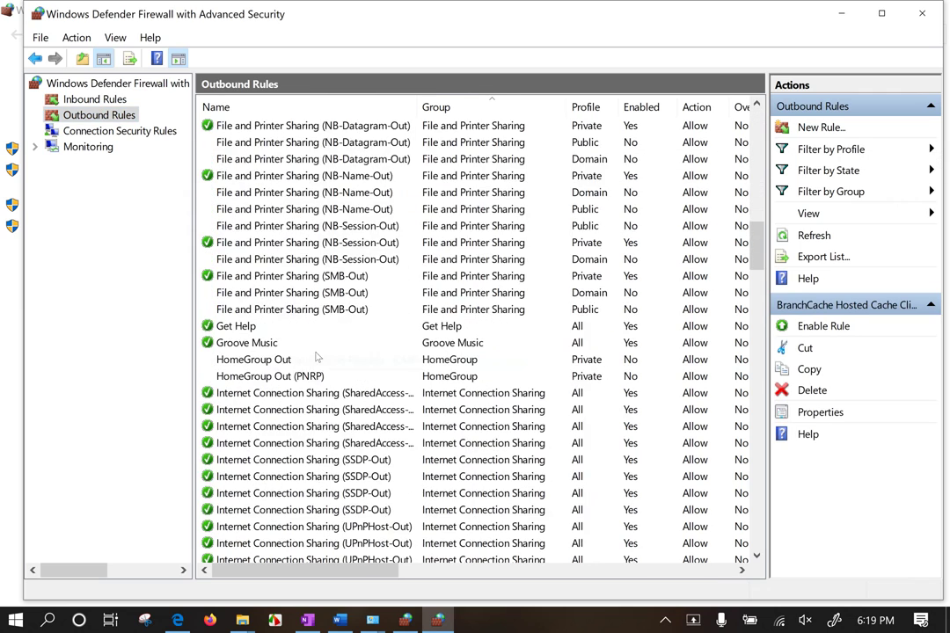
scroll(317, 356, "down", 20)
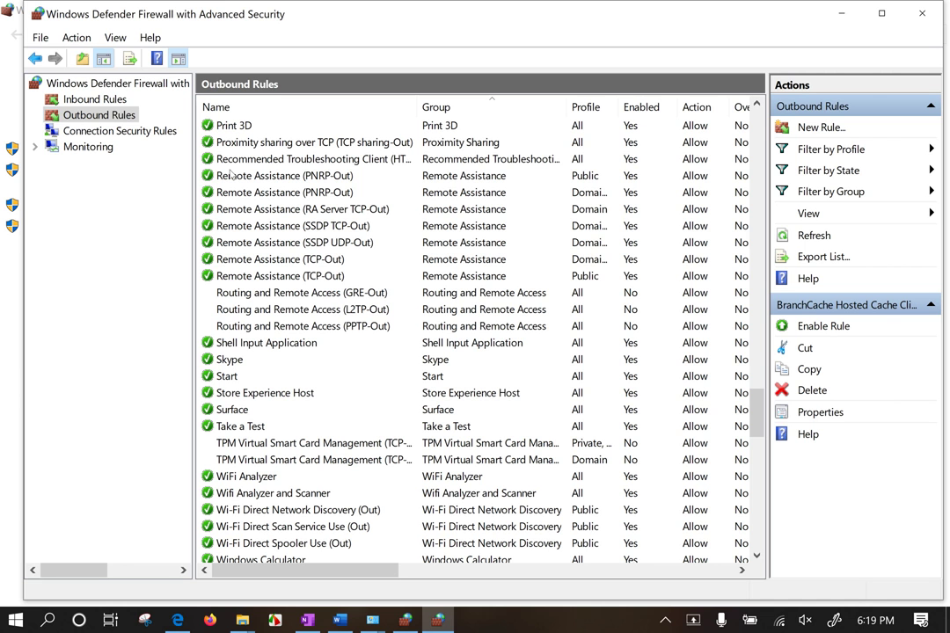
left_click(95, 99)
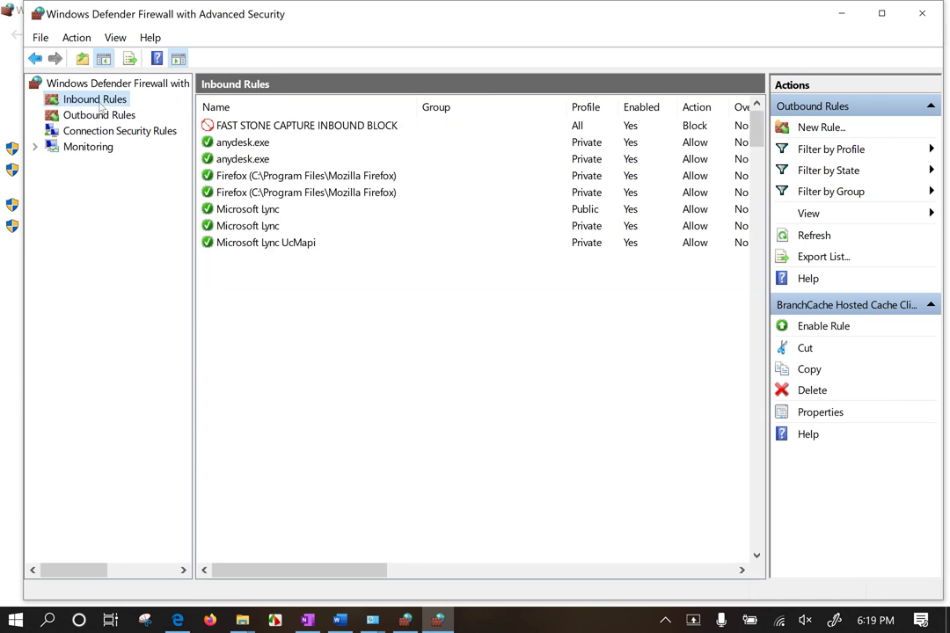
Start a new outbound rule and choose Port as its rule type
left_click(102, 114)
right_click(97, 103)
left_click(122, 110)
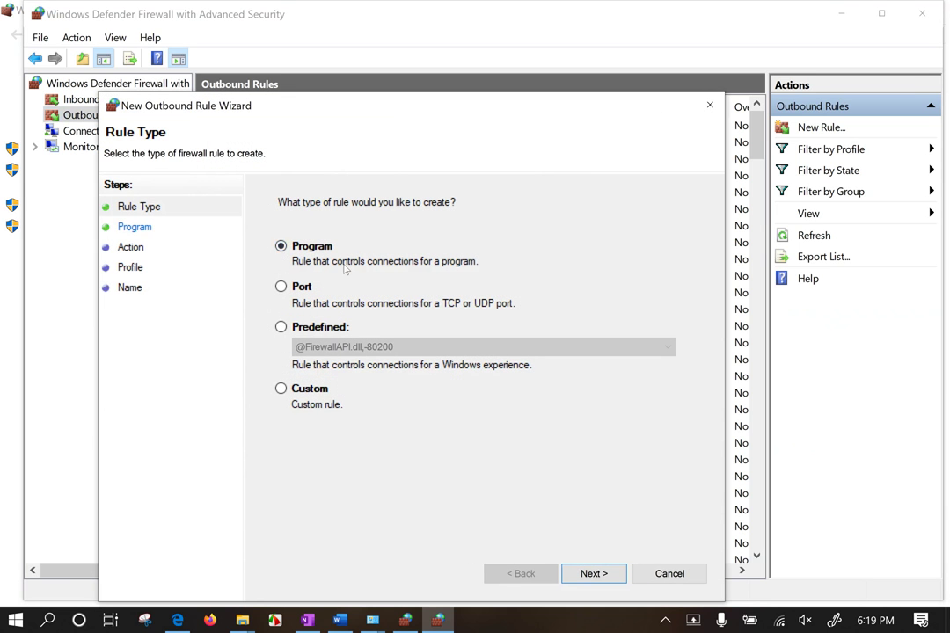
left_click(305, 287)
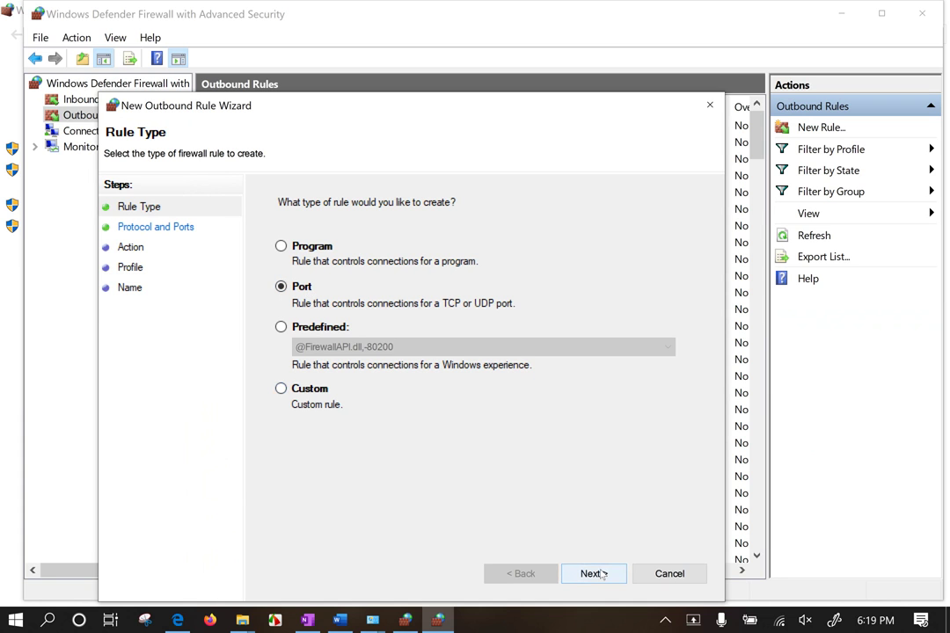
left_click(384, 388)
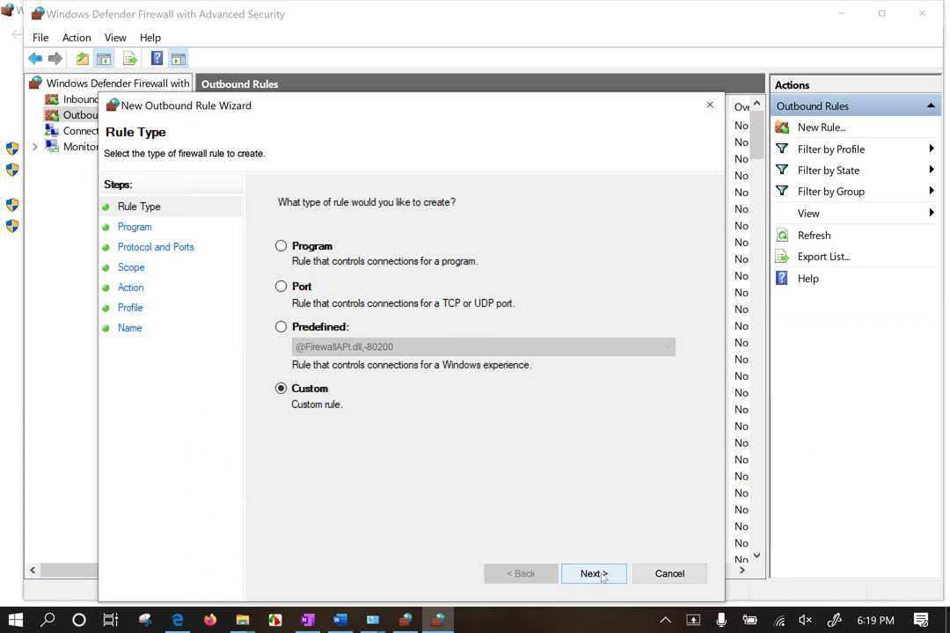
key("Return")
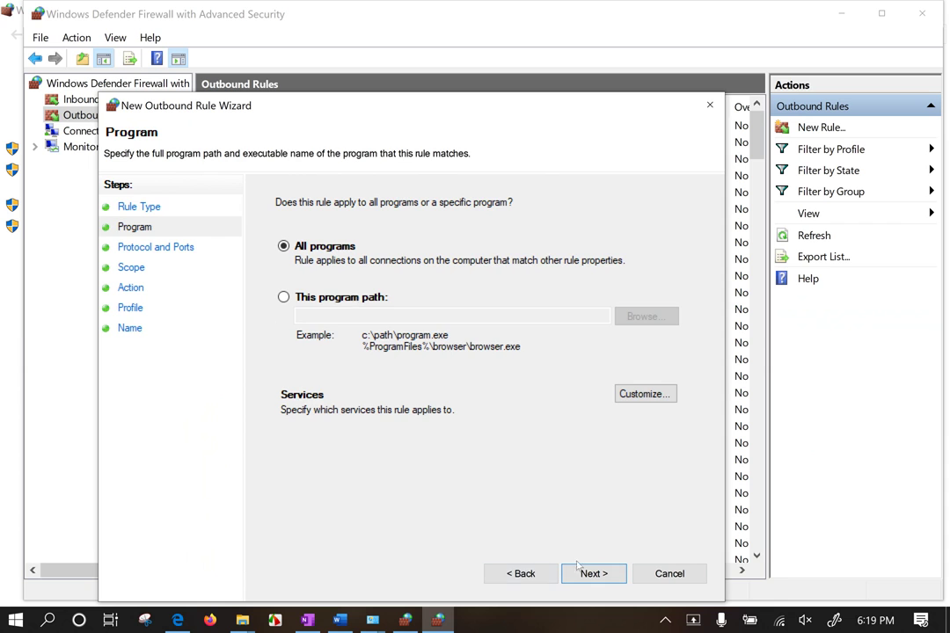
left_click(522, 576)
left_click(304, 287)
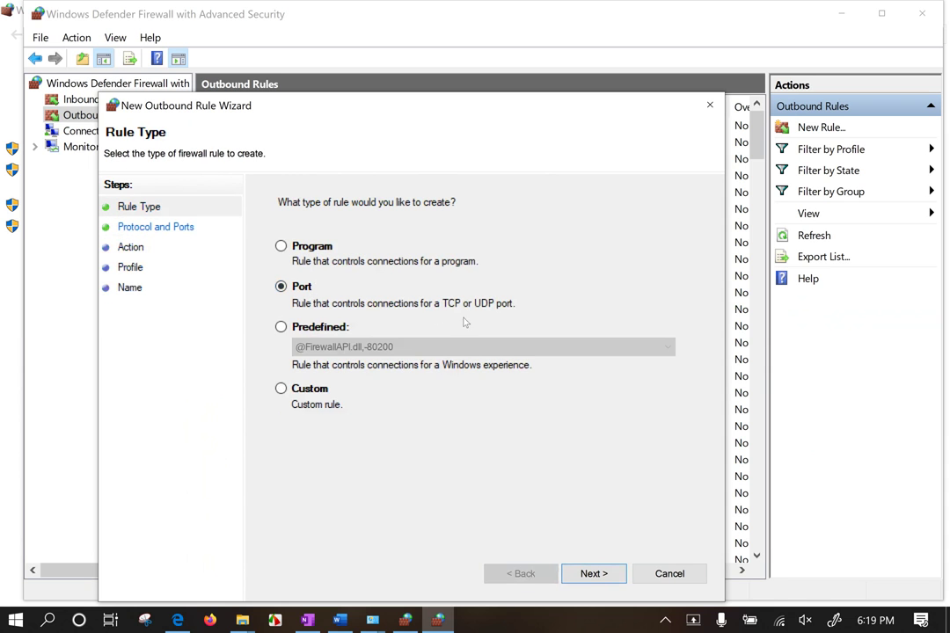
left_click(588, 574)
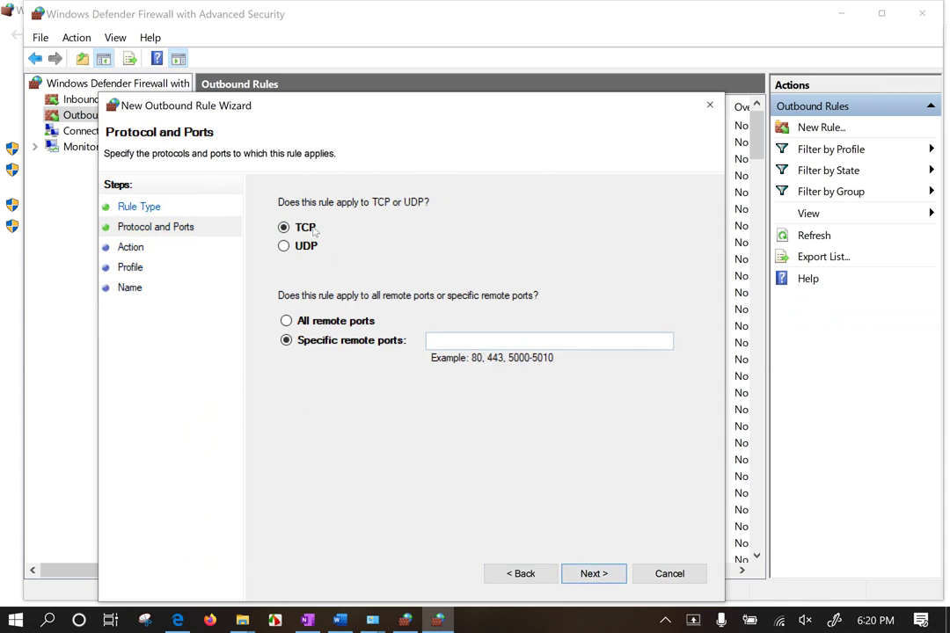
Apply the new rule to TCP with the specific remote port 443
left_click(332, 322)
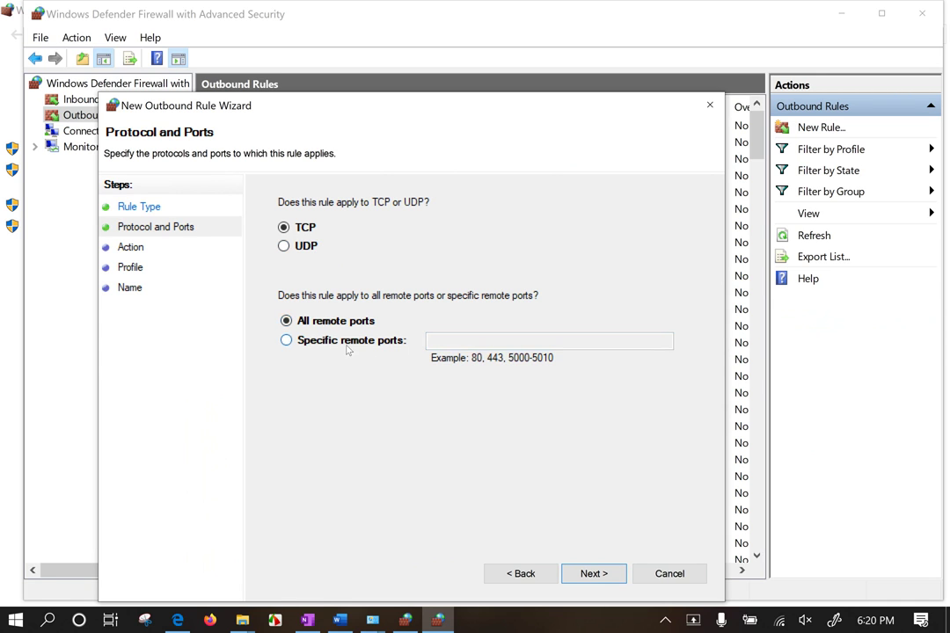
left_click(365, 342)
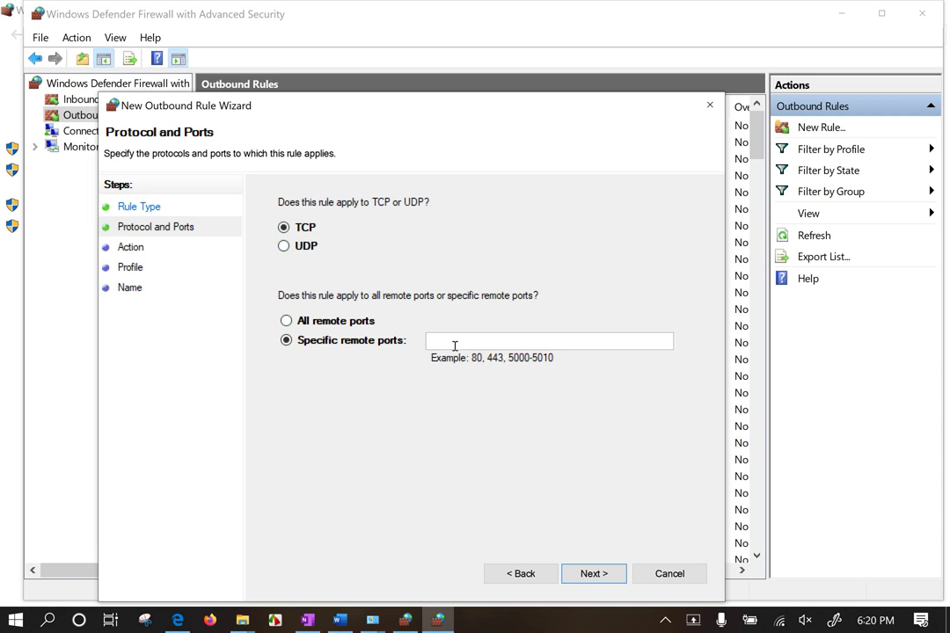
left_click(483, 341)
type("443")
key("Return")
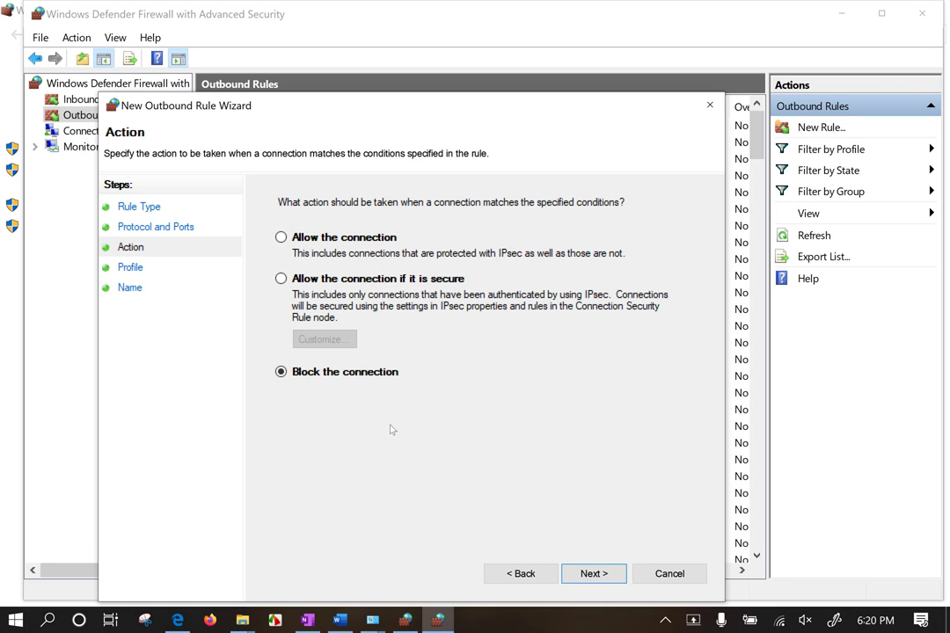
Accept blocking the connection on the Domain, Private and Public profiles, and create the rule with the name "port block"
left_click(587, 573)
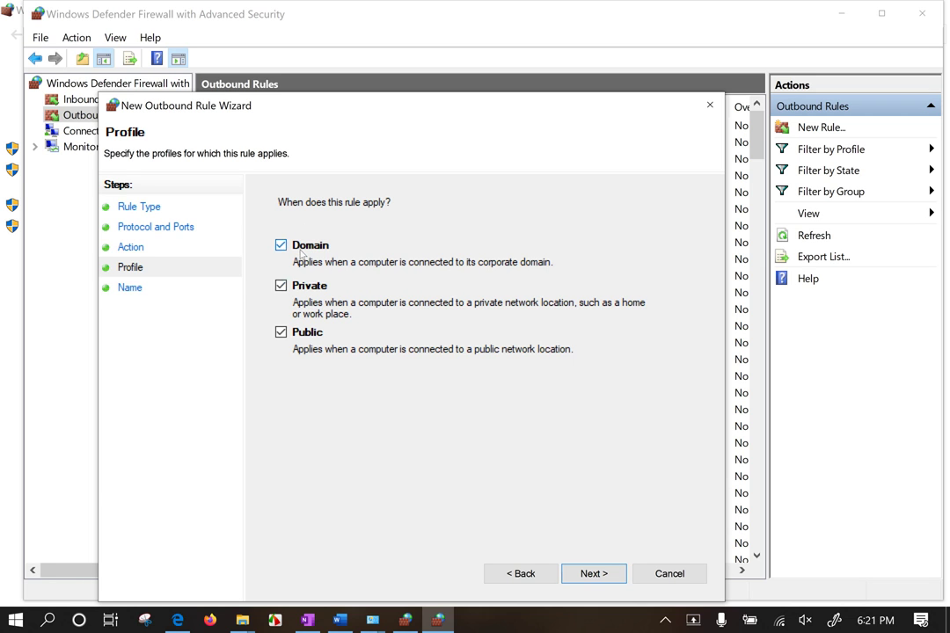
left_click(593, 573)
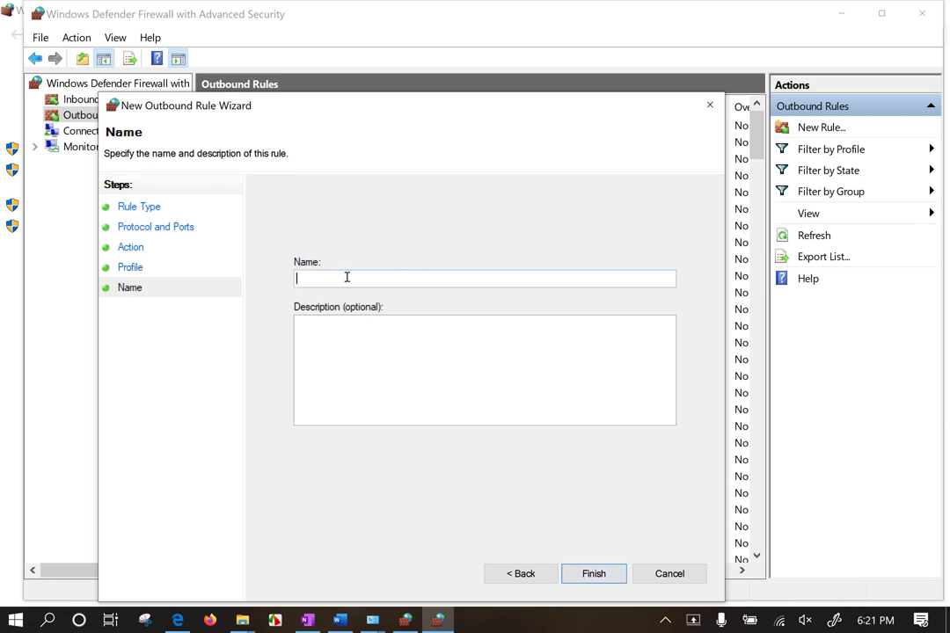
type("hfdjhfjdhfjdhf")
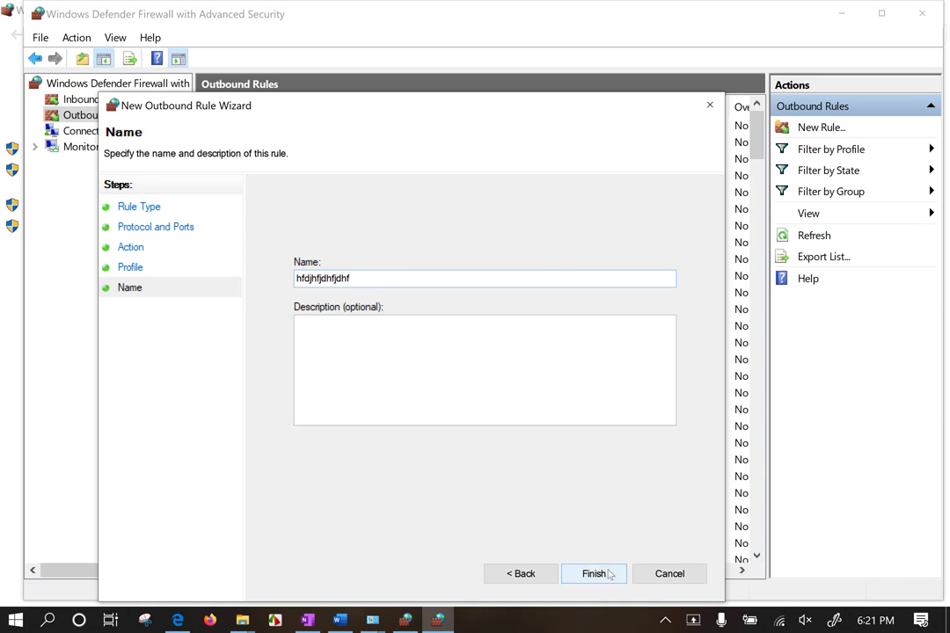
double_click(382, 281)
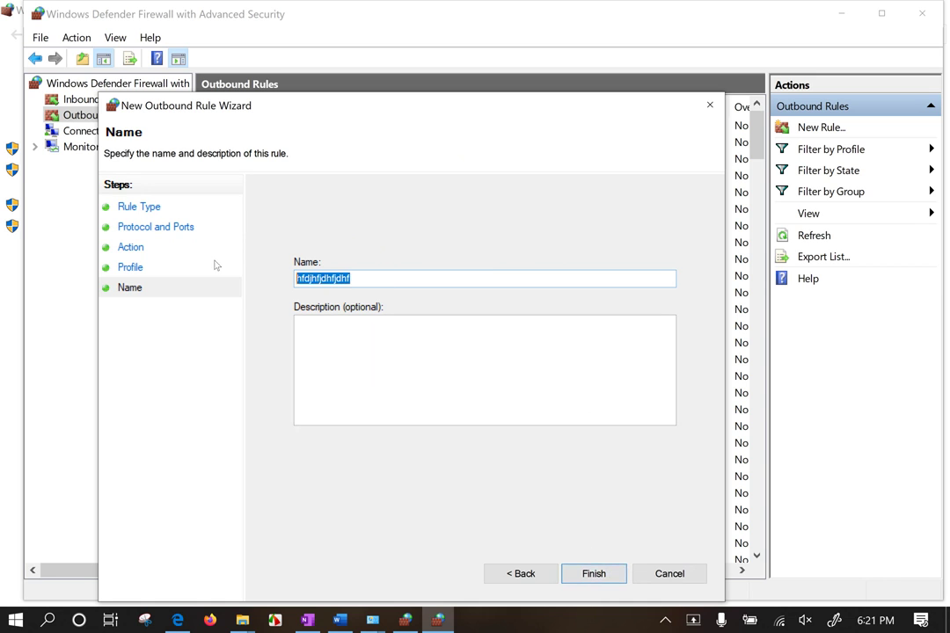
type("port block")
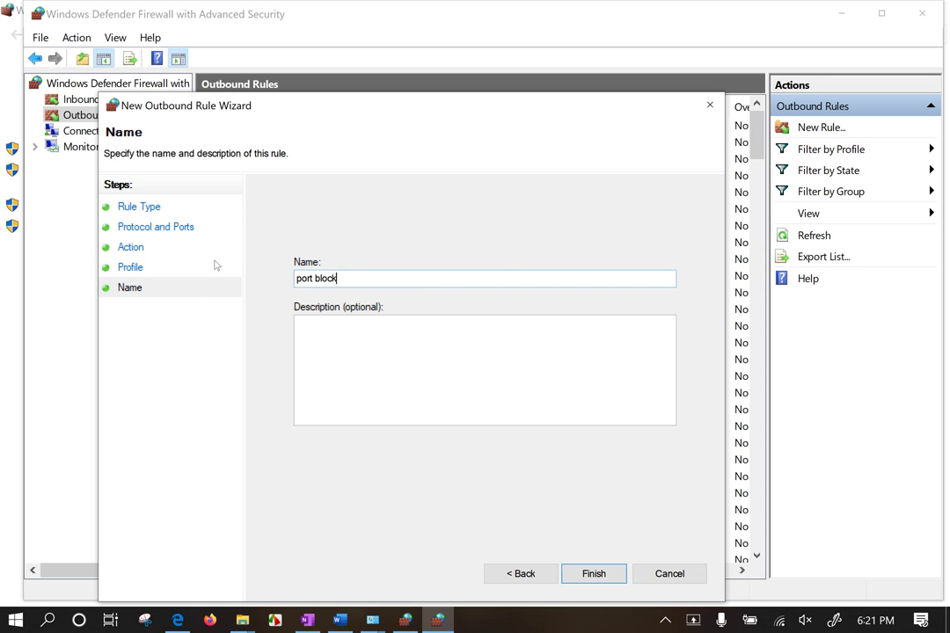
key("Return")
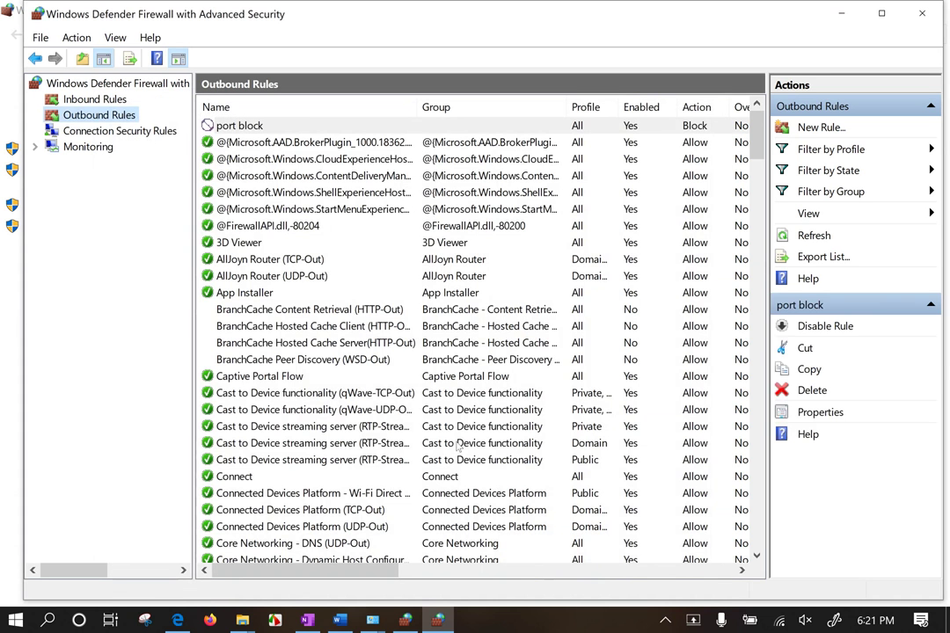
Open the port block rule's properties and examine its programs and services options and its remote computers settings
left_click(267, 127)
right_click(293, 125)
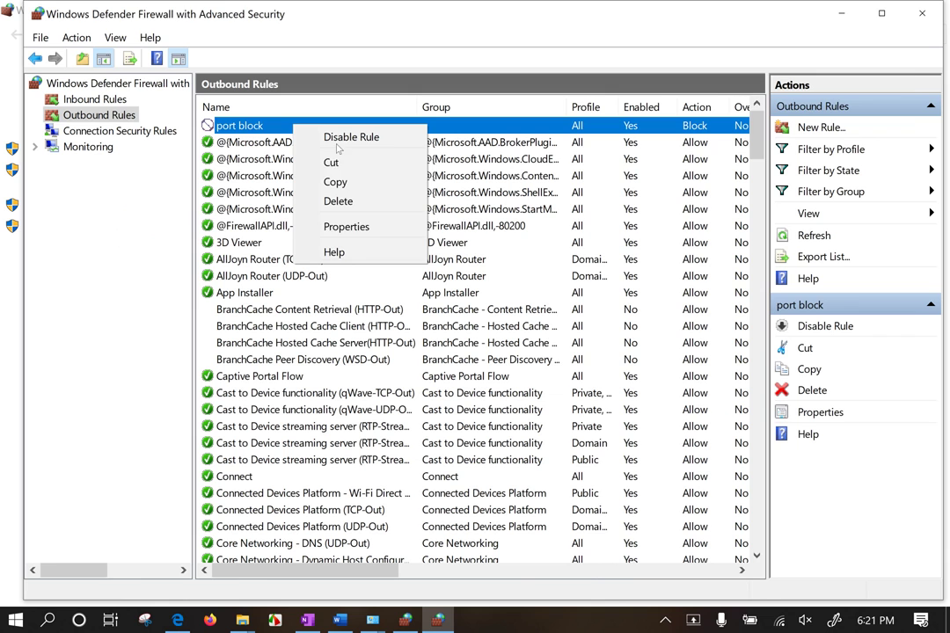
left_click(349, 226)
left_click_drag(741, 101, 391, 89)
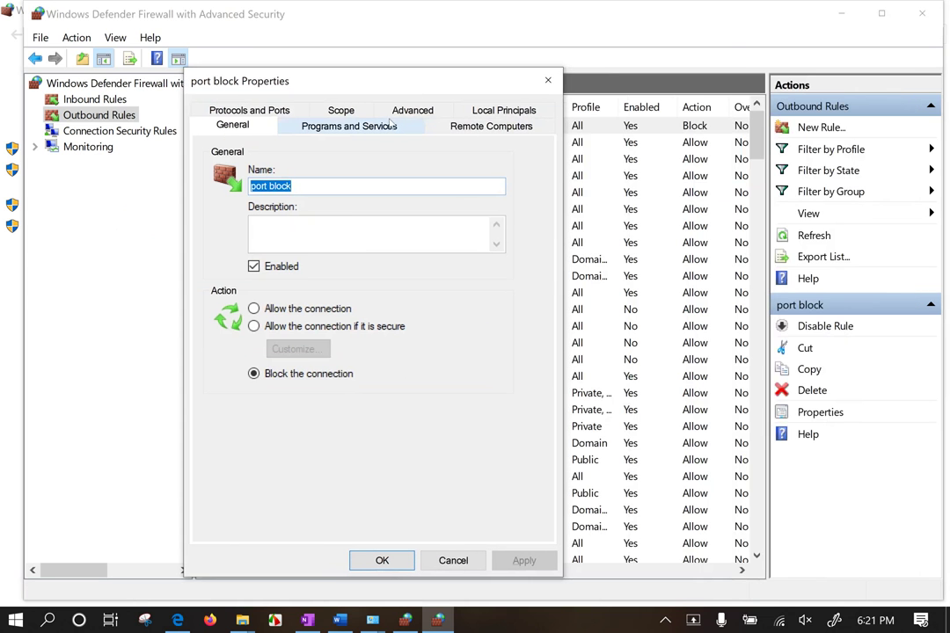
left_click(336, 130)
left_click(271, 193)
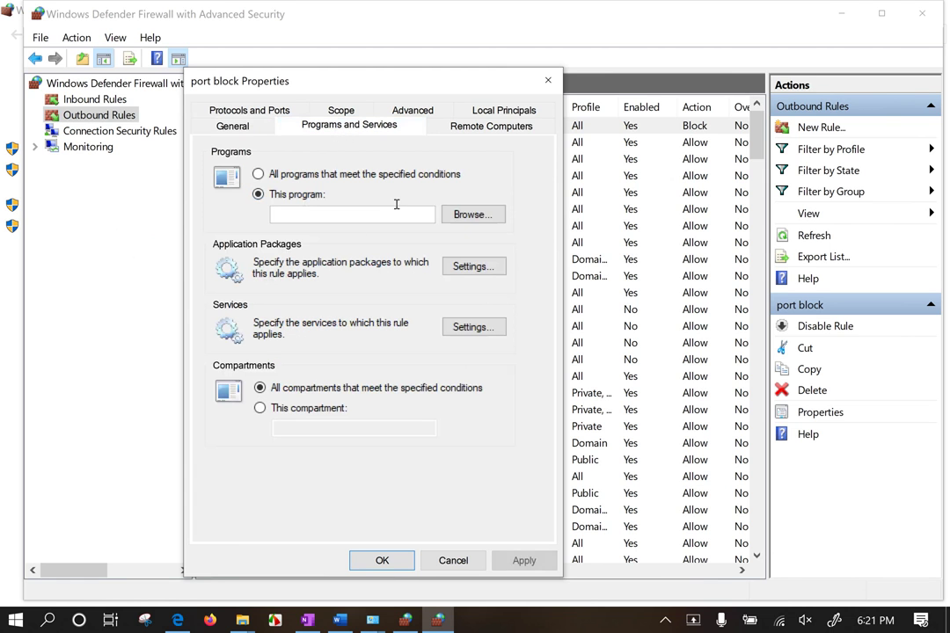
left_click(336, 174)
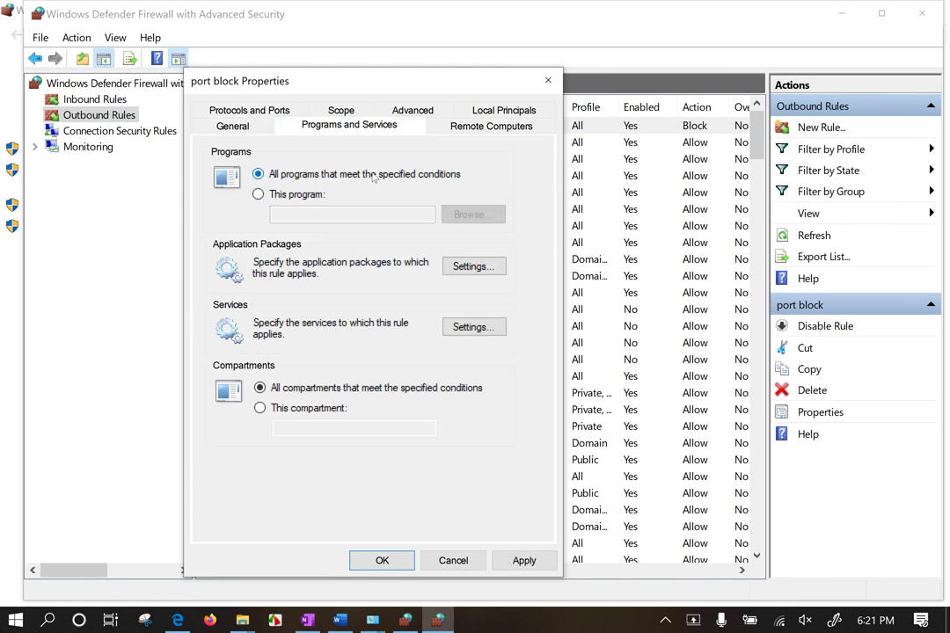
left_click(461, 130)
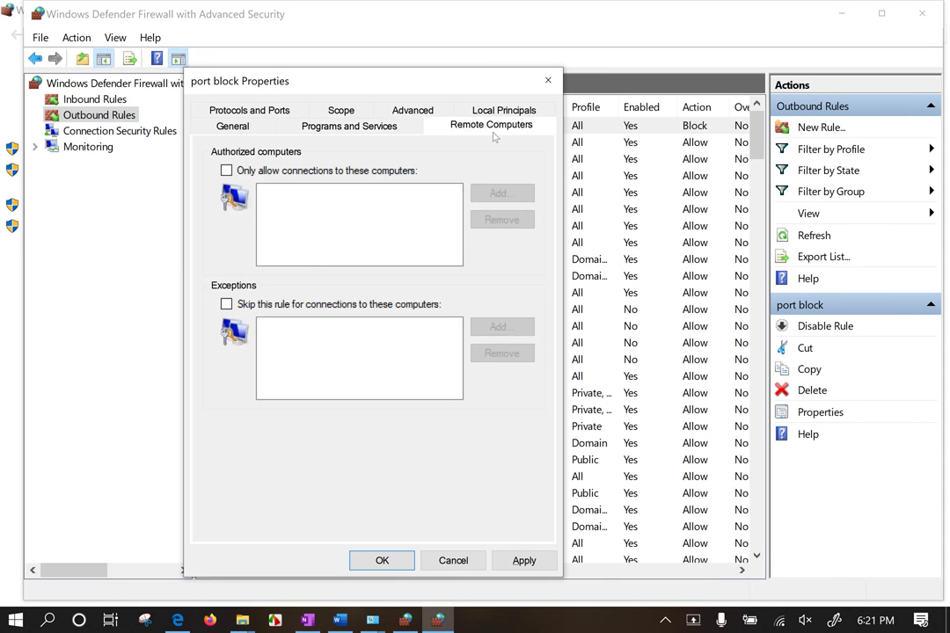
Examine the port block rule's advanced profile settings and its interface type options without changing them
left_click(420, 111)
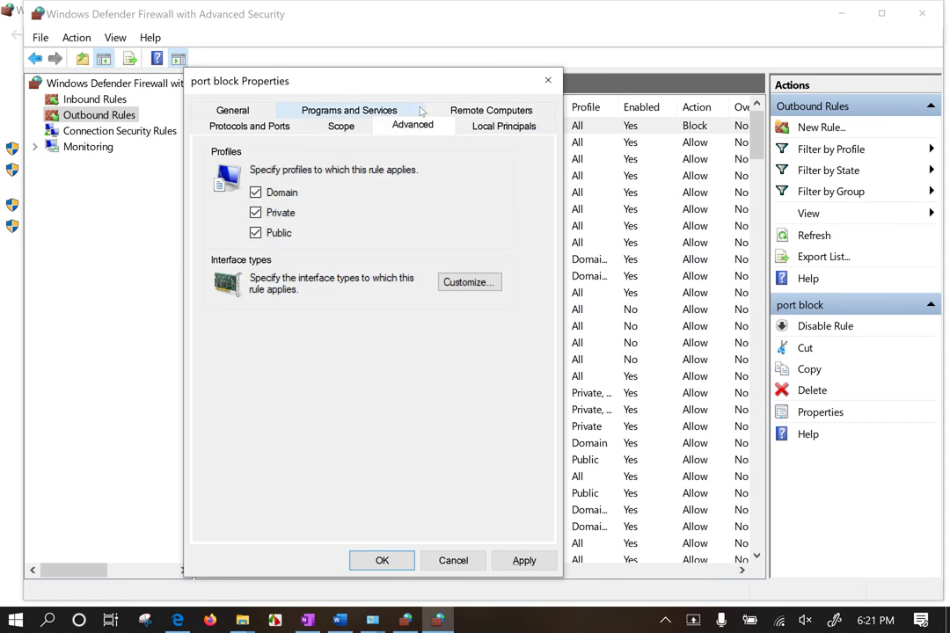
left_click(459, 281)
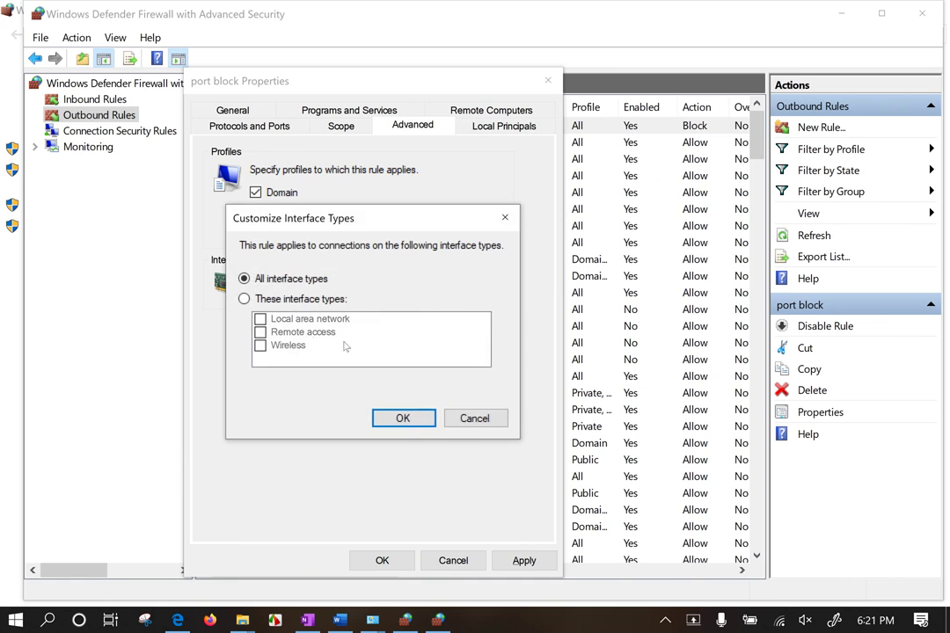
left_click(472, 418)
Limit the rule's scope to specific remote IP addresses and enter 8.8.8.8 as the address to match
left_click(343, 126)
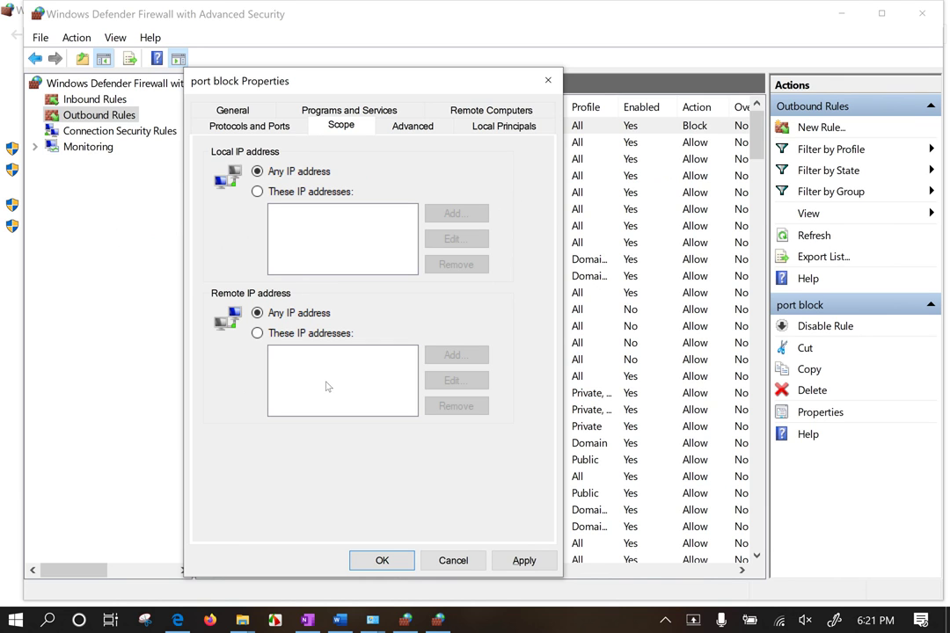
left_click(257, 333)
left_click(441, 360)
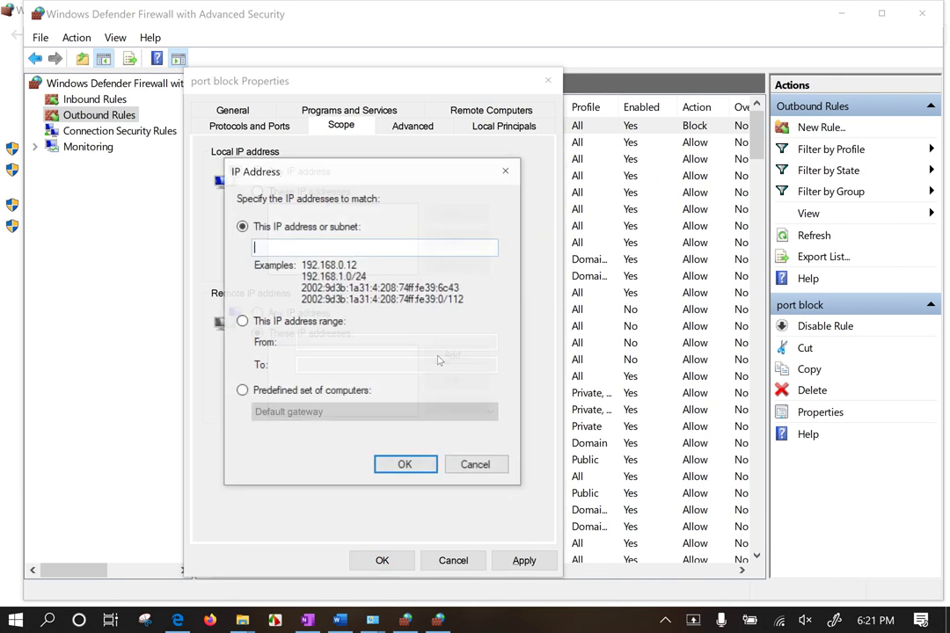
type("8.8.8.8")
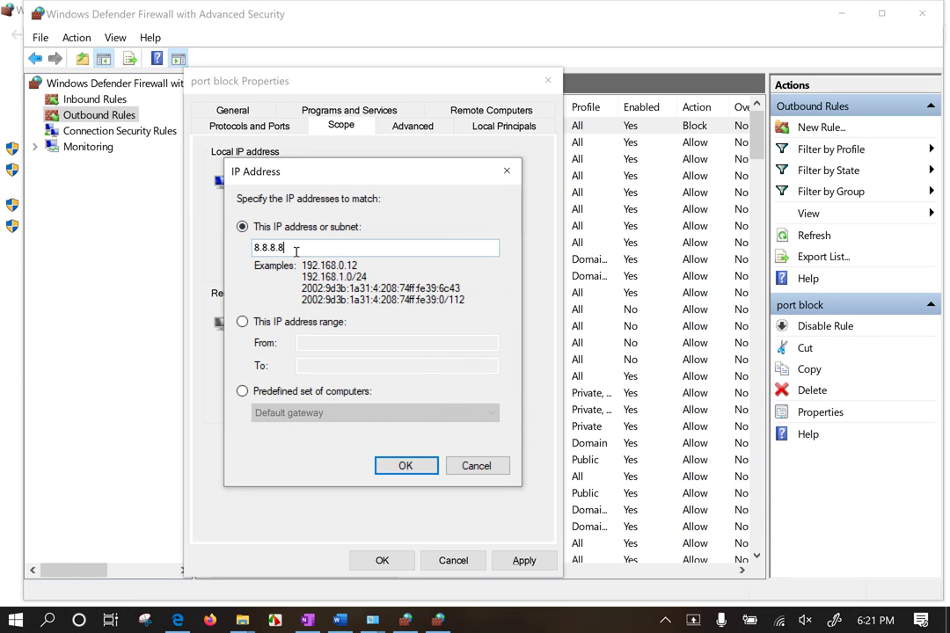
Match an IP address range instead, from 11.0.0.0 to 11.255.255.255
left_click(302, 324)
left_click(323, 342)
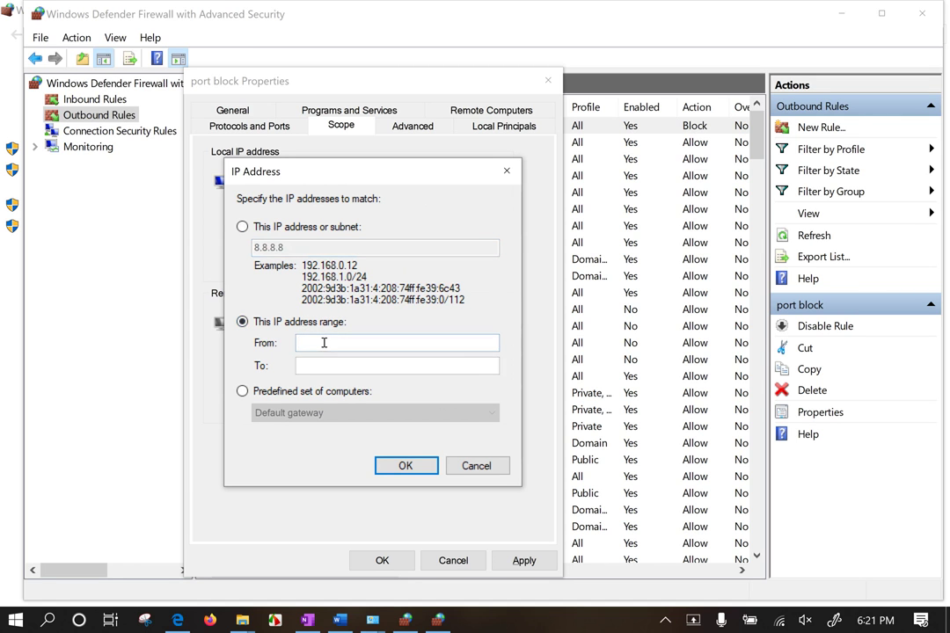
type("11.0.0.0")
left_click(349, 365)
type("11.255.255.255")
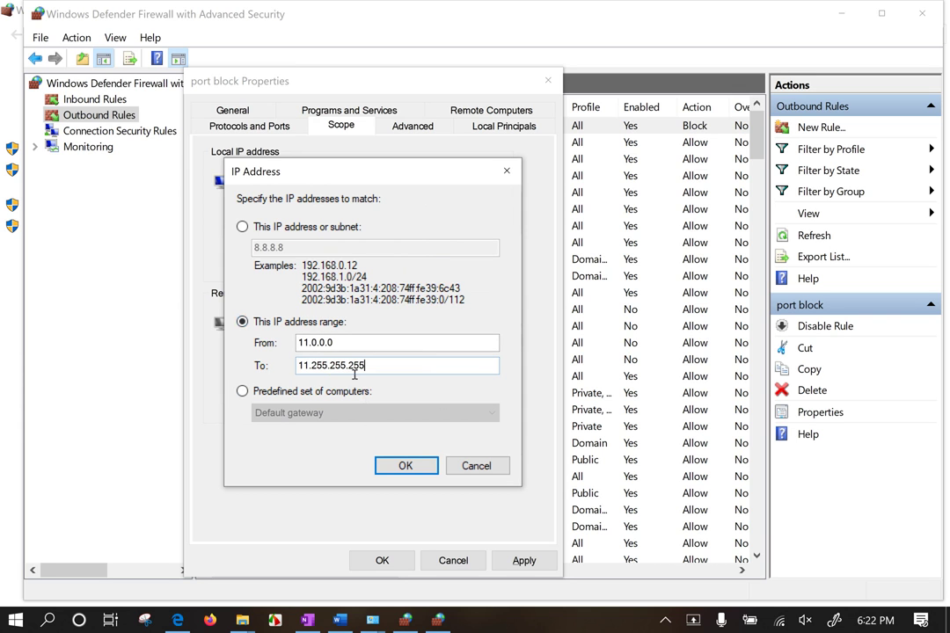
double_click(315, 342)
left_click(308, 362)
key("ctrl+a")
key("BackSpace")
key("ctrl+z")
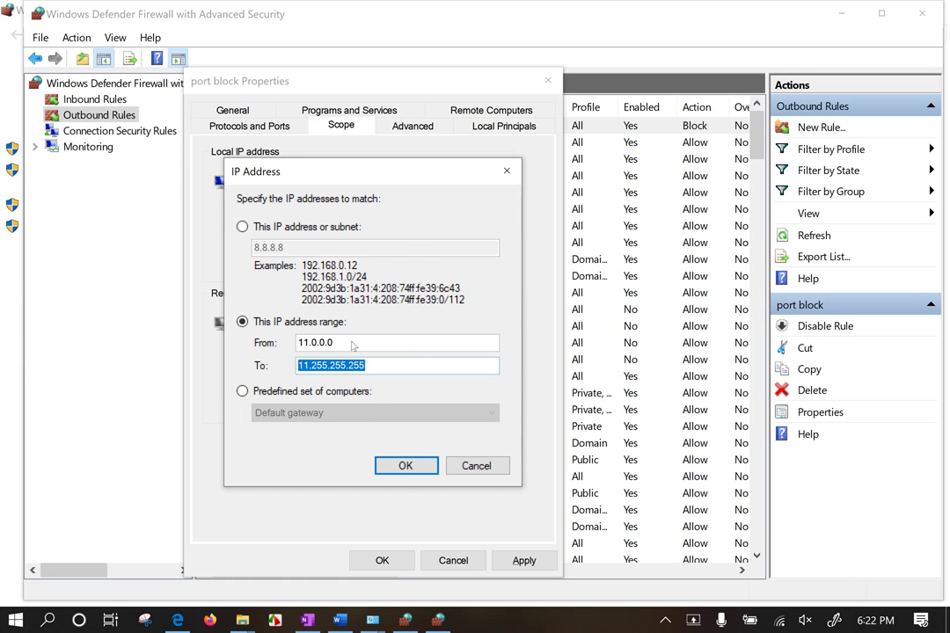
left_click(385, 363)
left_click_drag(400, 364, 274, 362)
Add the entered address range to the rule's remote IP addresses and apply the scope change
left_click(420, 465)
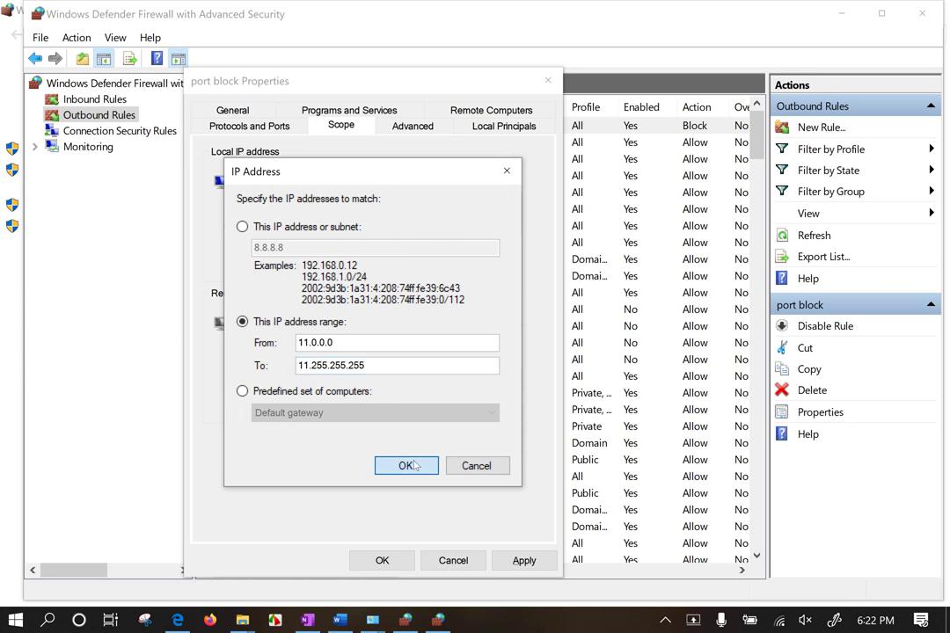
left_click(414, 466)
left_click(343, 355)
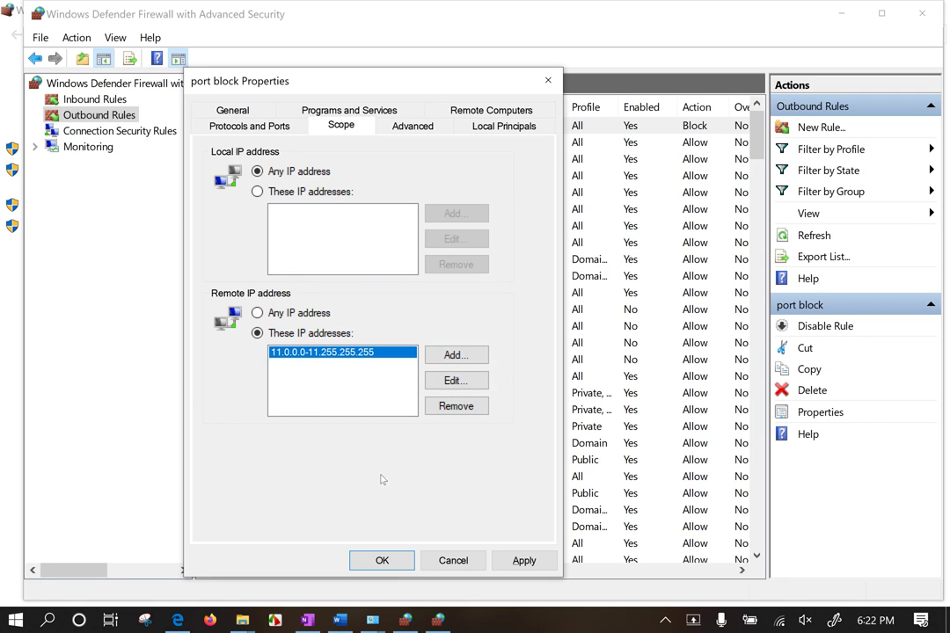
left_click(521, 559)
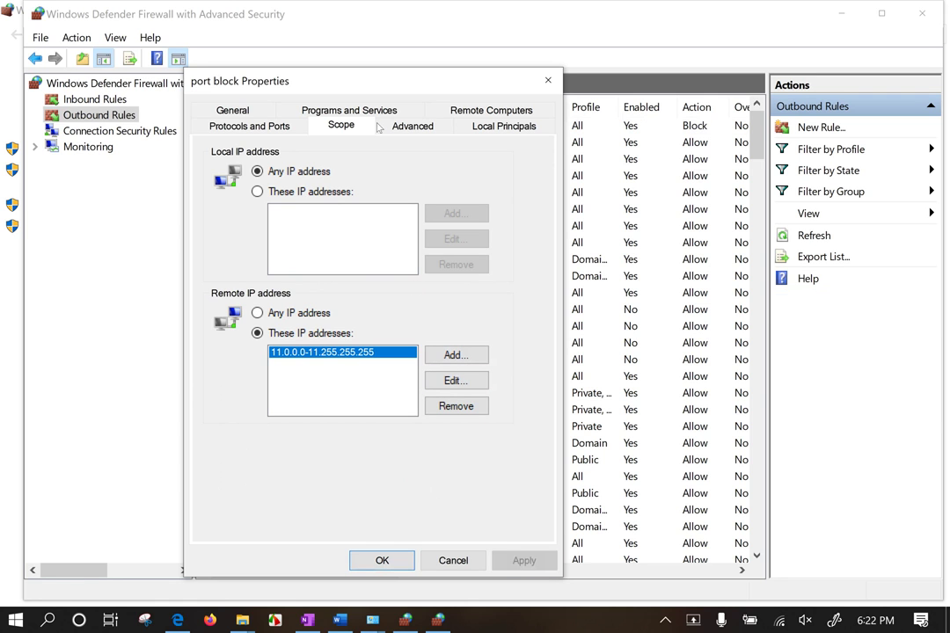
Restrict the rule's local port to the specific port 5536, then save and close its properties
left_click(282, 125)
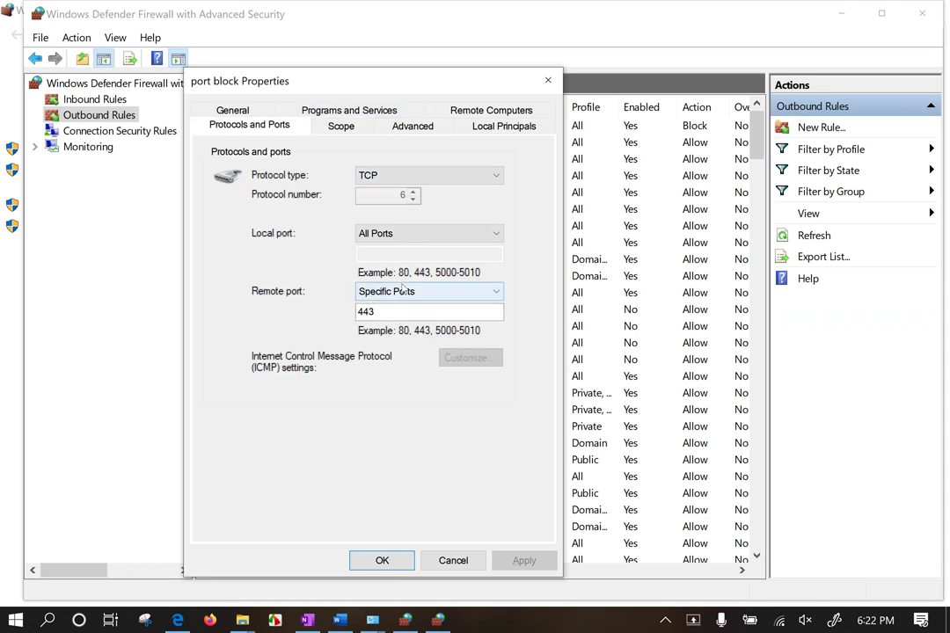
left_click(406, 235)
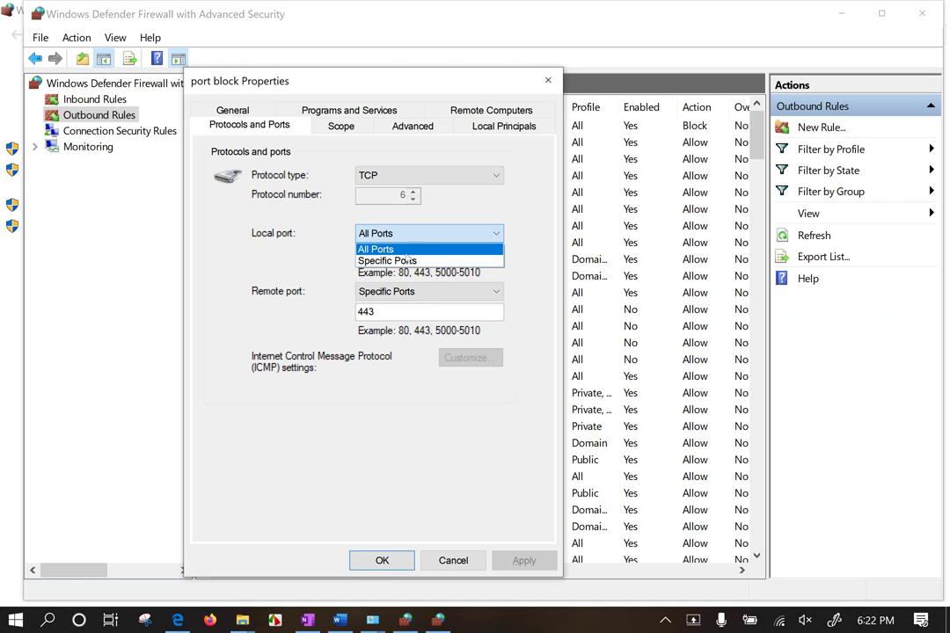
left_click(402, 258)
left_click_drag(373, 312, 343, 315)
left_click(394, 254)
type("5536")
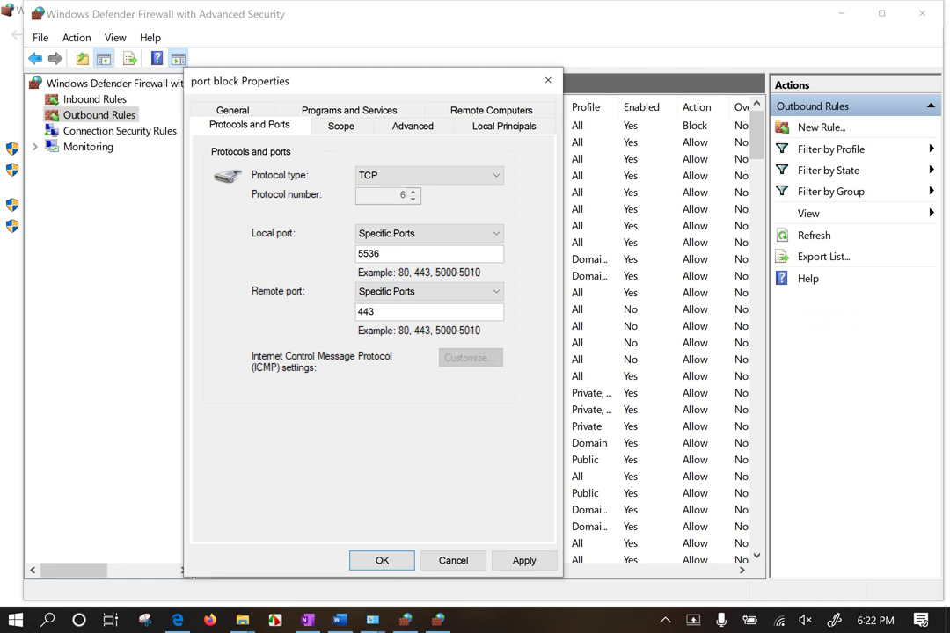
left_click(495, 559)
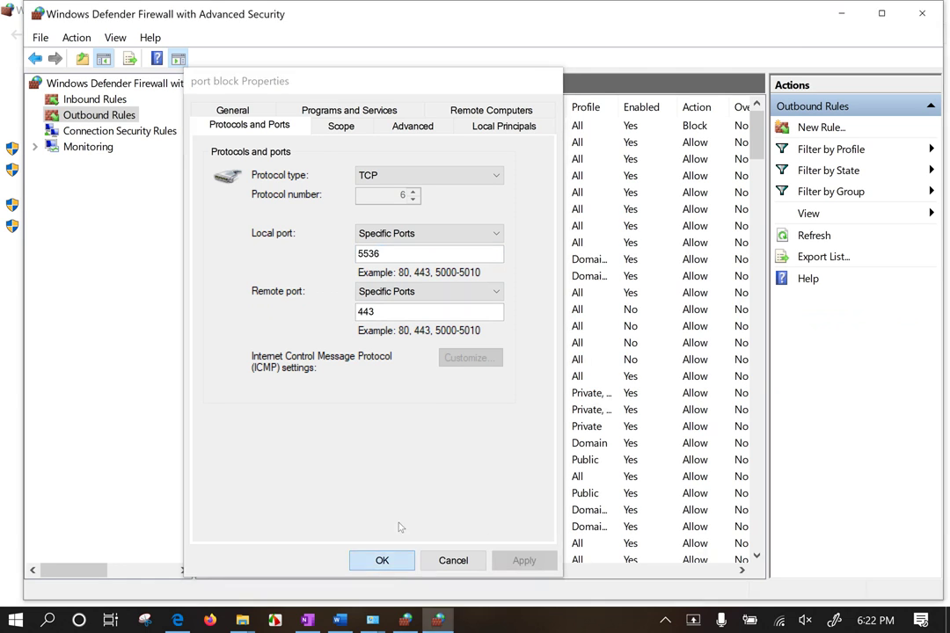
left_click(382, 559)
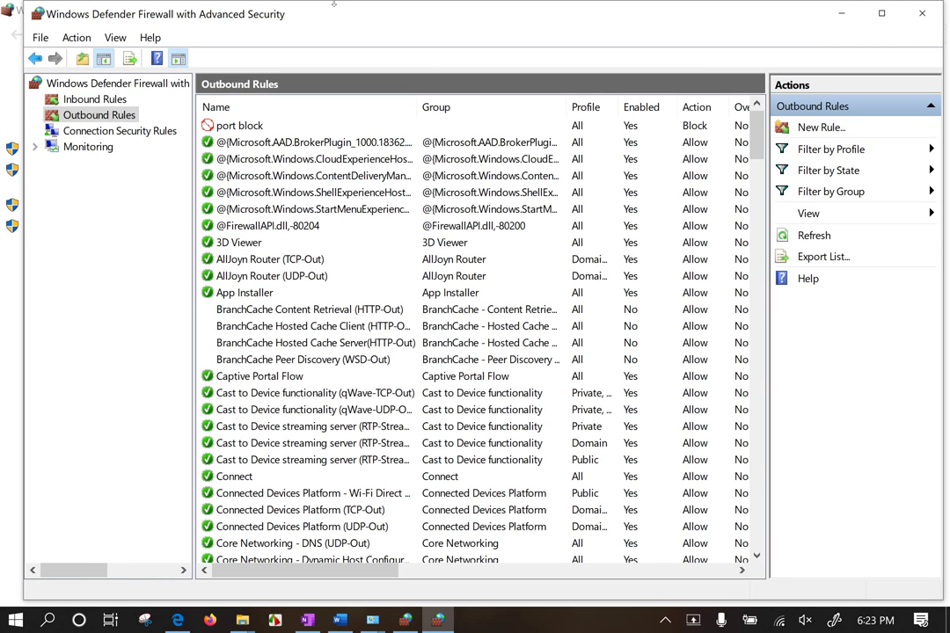
Close the open firewall and Network and Sharing Center windows and show the hidden system tray icons
left_click(922, 13)
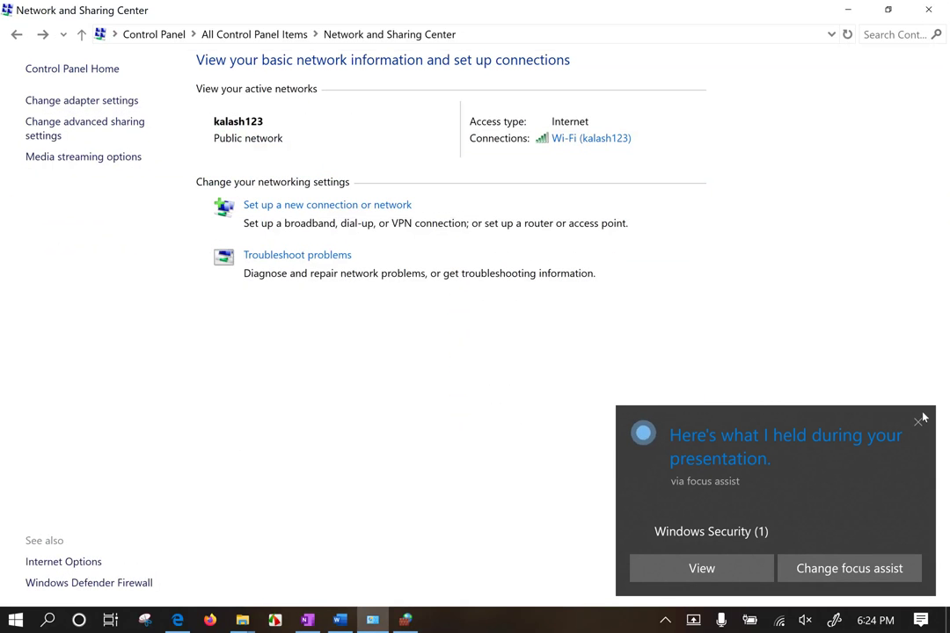
left_click(917, 421)
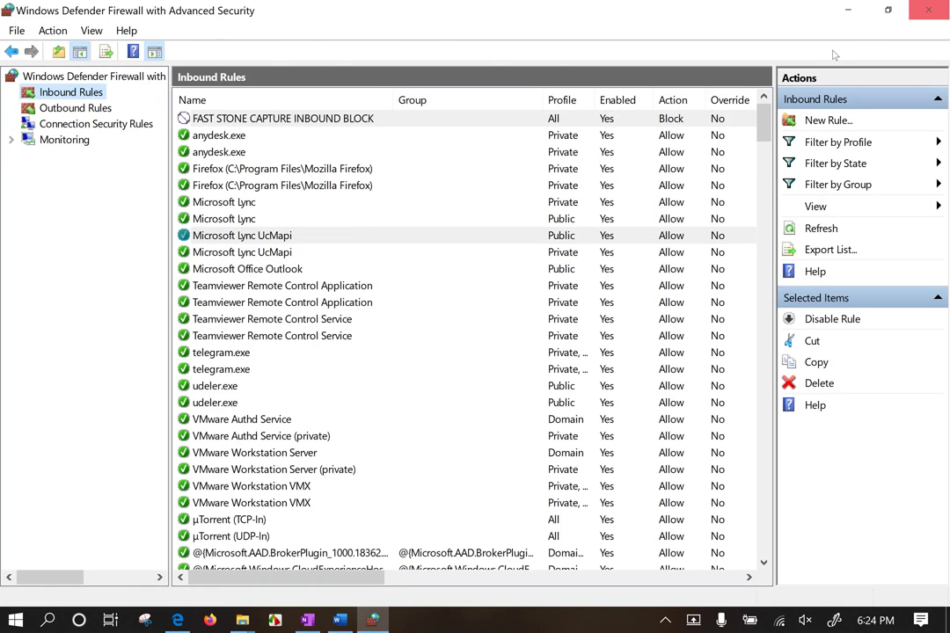
left_click(320, 123)
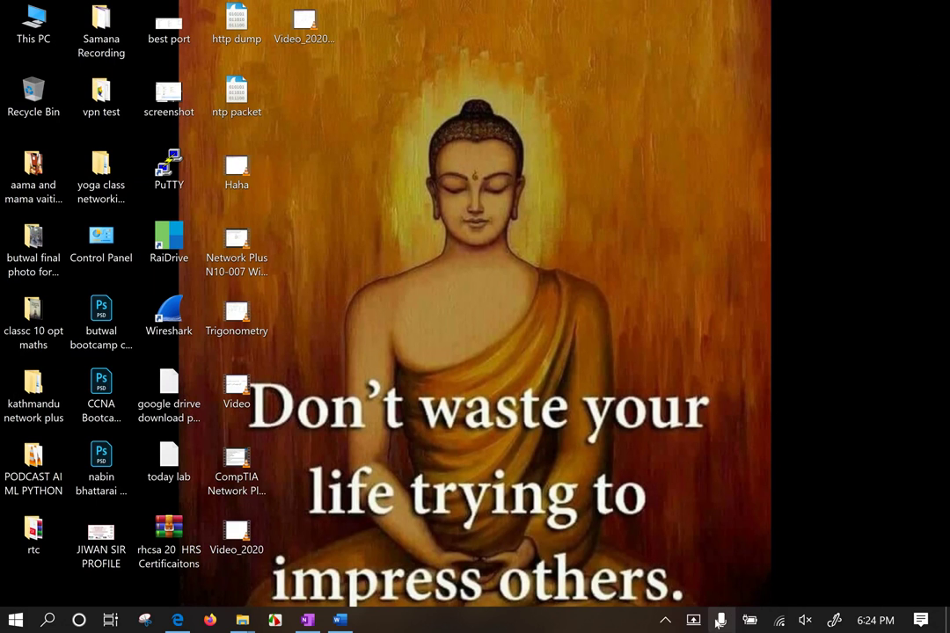
left_click(665, 620)
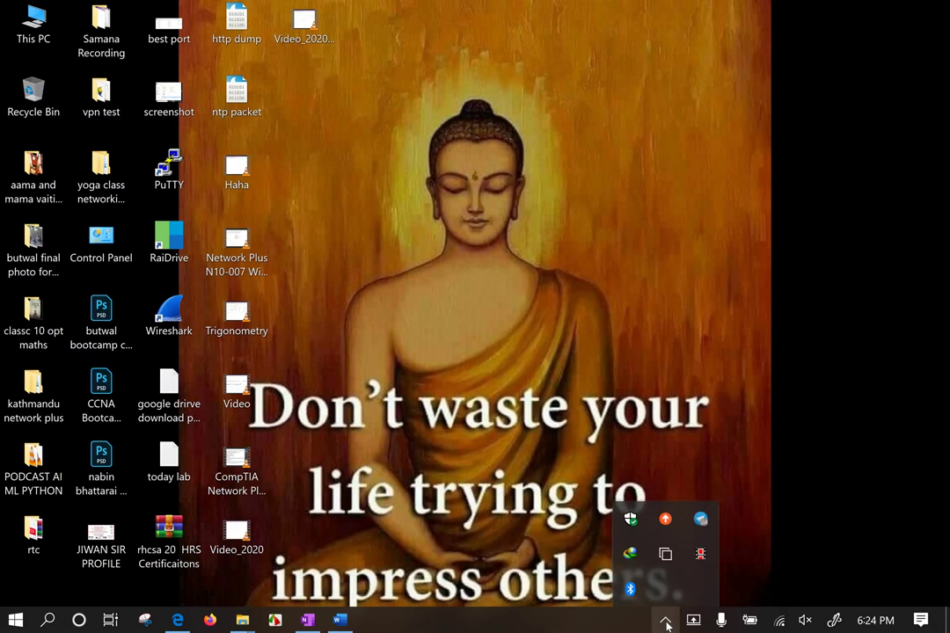